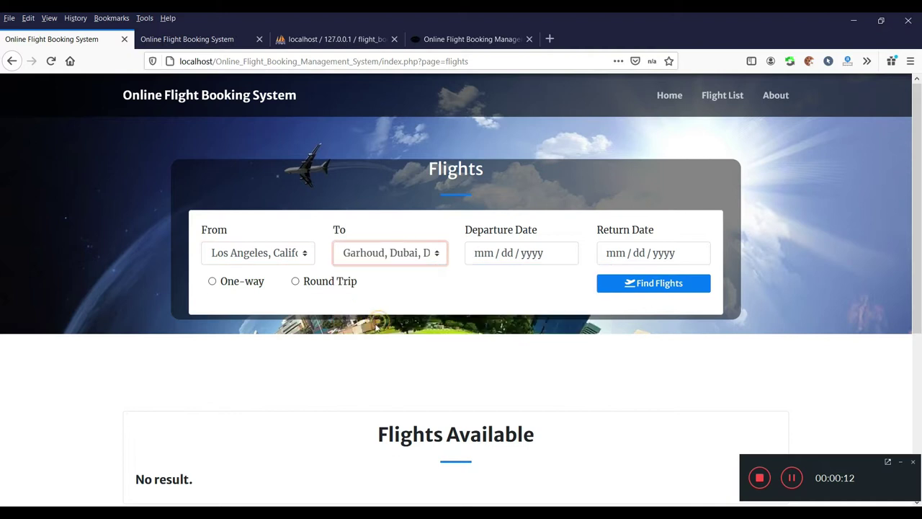
Reload the Flight List page with an empty search.
scroll(450, 258, "down", 3)
scroll(483, 252, "up", 3)
left_click(723, 95)
scroll(430, 257, "down", 3)
scroll(430, 257, "up", 2)
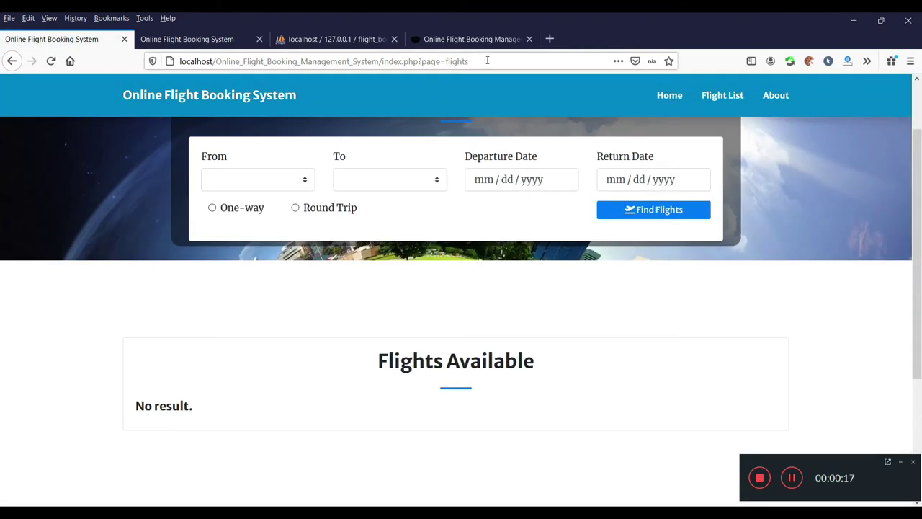
Change the page address to the .../admin/ URL and load the admin dashboard home.
left_click(497, 61)
left_click_drag(501, 61, 421, 61)
type("ad")
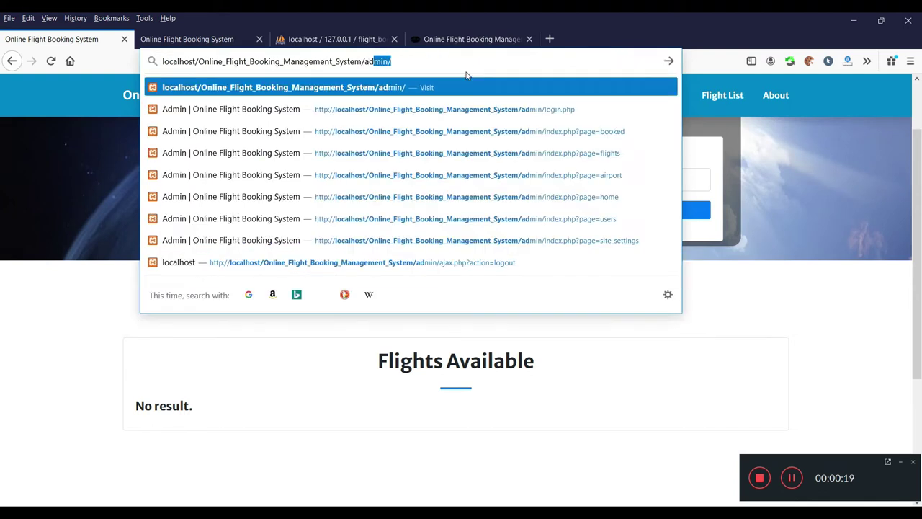
key("Return")
left_click(35, 123)
Log out of the flight booking admin panel.
left_click(783, 86)
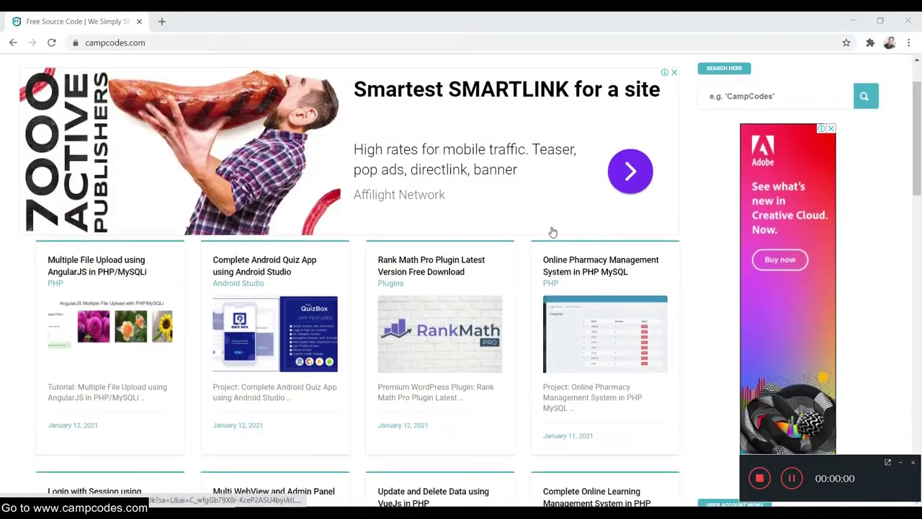
Browse the campcodes.com home page and open the PHP projects category.
scroll(552, 233, "down", 5)
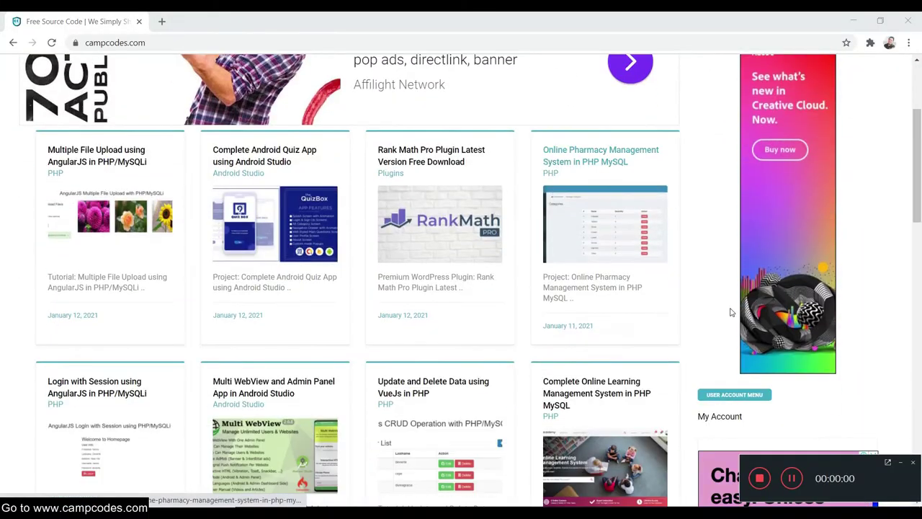
scroll(813, 361, "down", 15)
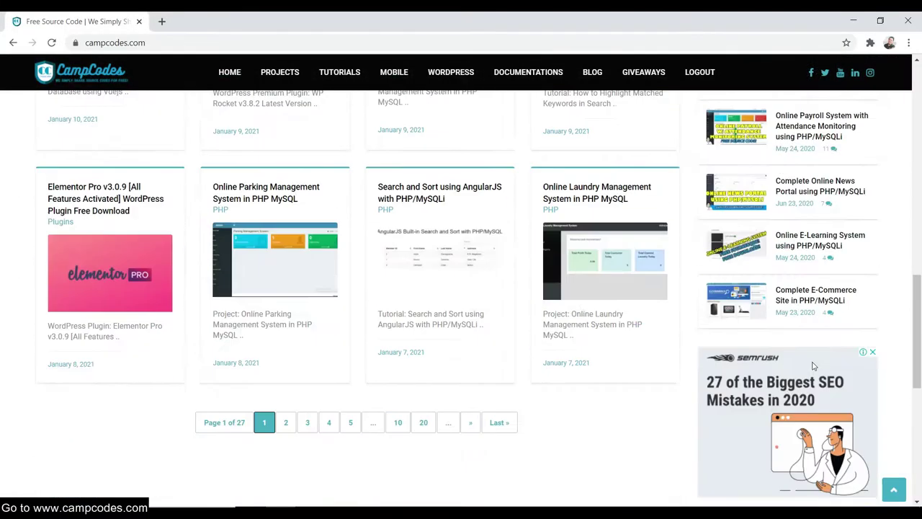
scroll(813, 357, "up", 20)
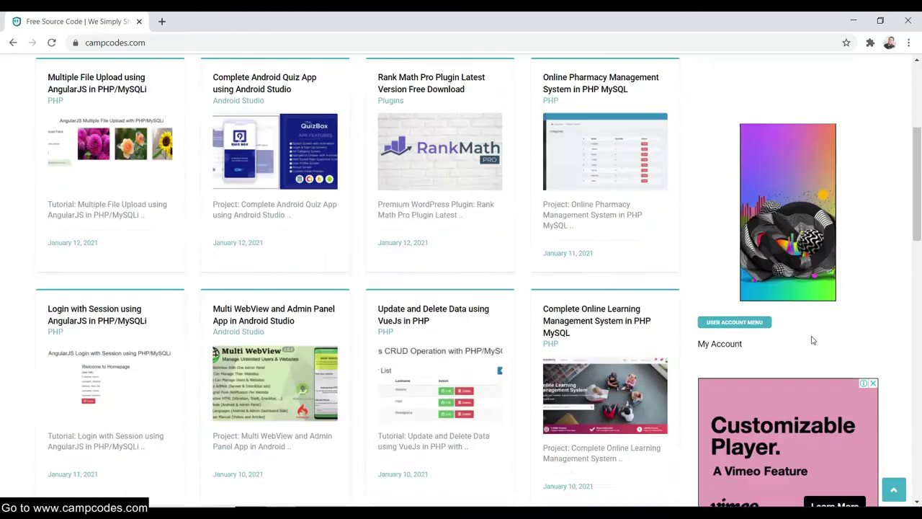
mouse_move(303, 84)
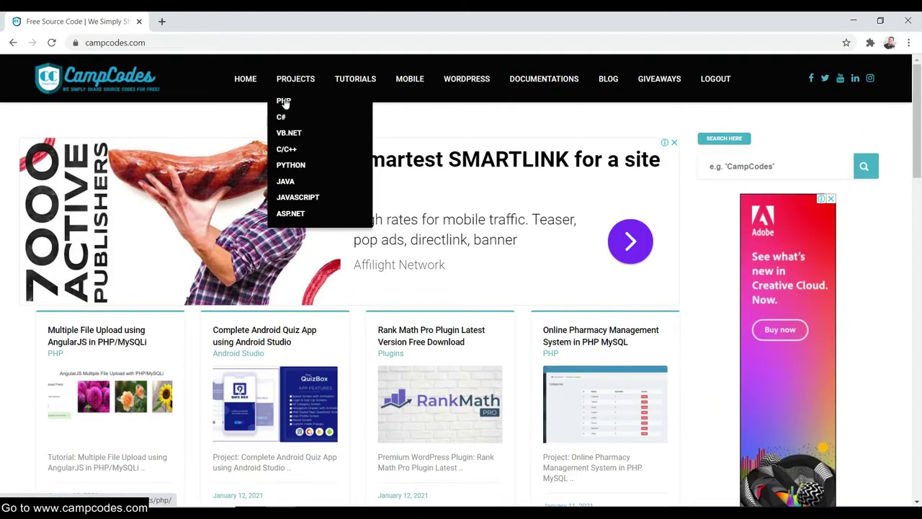
left_click(284, 102)
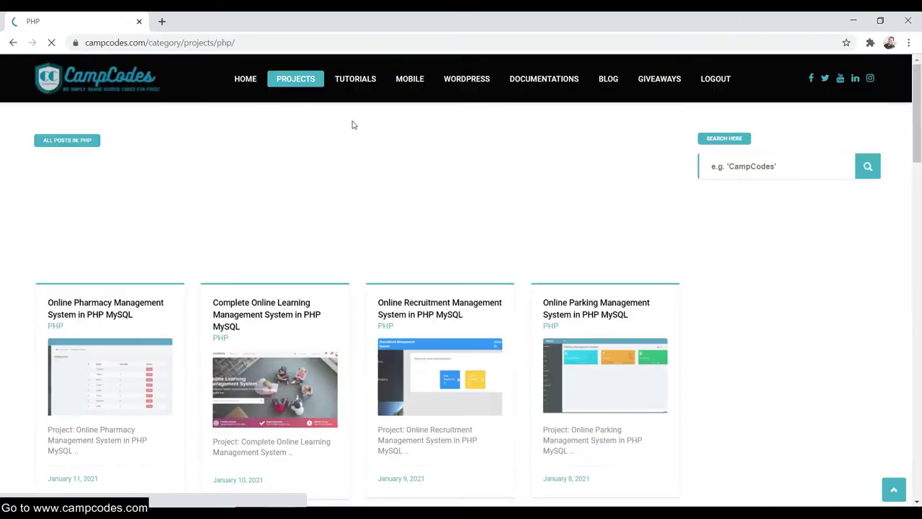
Go to page 2 of the PHP projects listing to find the flight booking project.
scroll(465, 164, "down", 1)
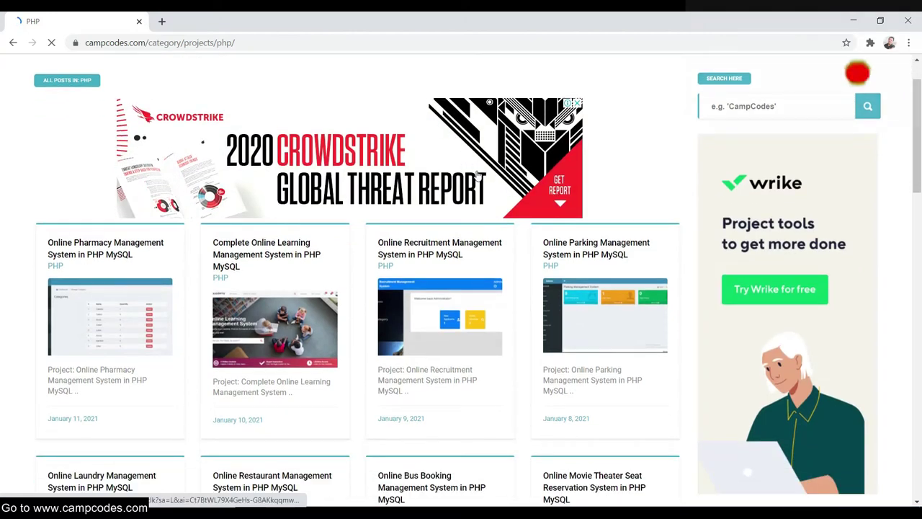
scroll(469, 212, "down", 9)
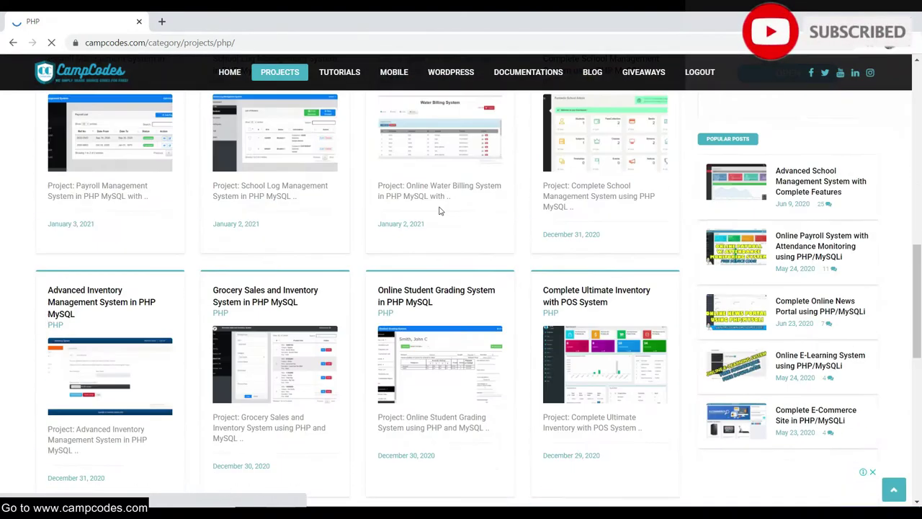
scroll(440, 211, "down", 3)
scroll(437, 206, "up", 1)
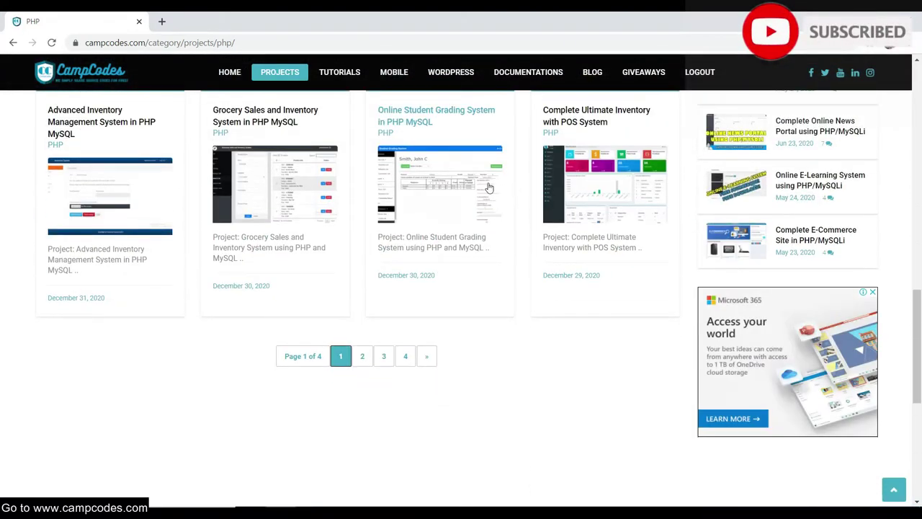
scroll(490, 189, "up", 1)
scroll(508, 238, "up", 1)
scroll(461, 260, "down", 1)
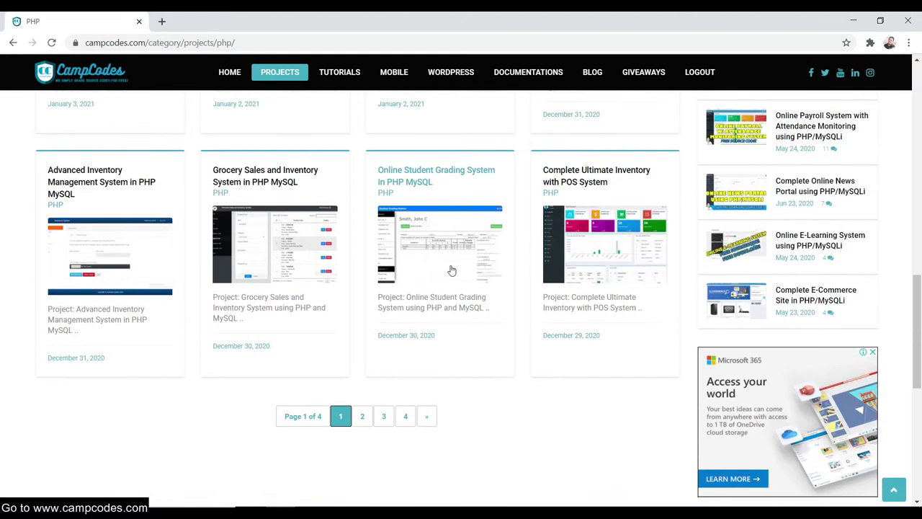
scroll(446, 285, "down", 1)
left_click(363, 356)
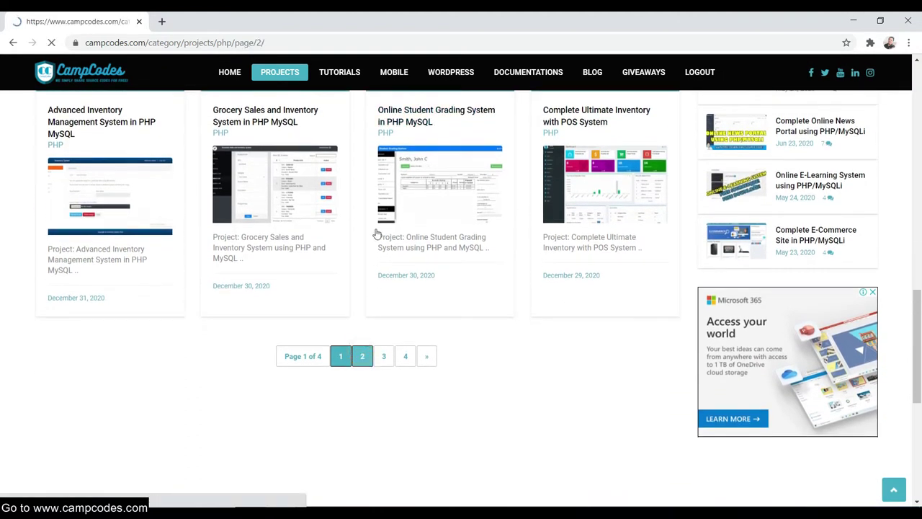
scroll(367, 229, "down", 4)
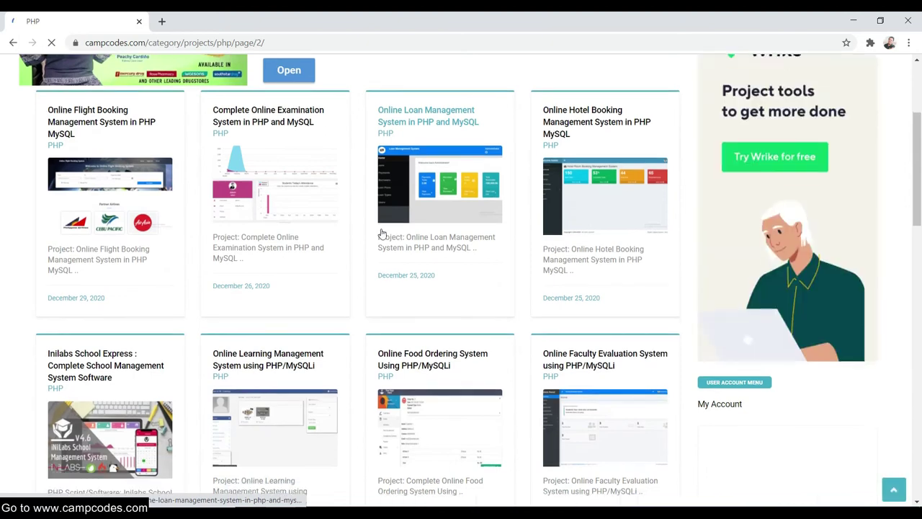
scroll(382, 233, "down", 9)
scroll(382, 229, "up", 5)
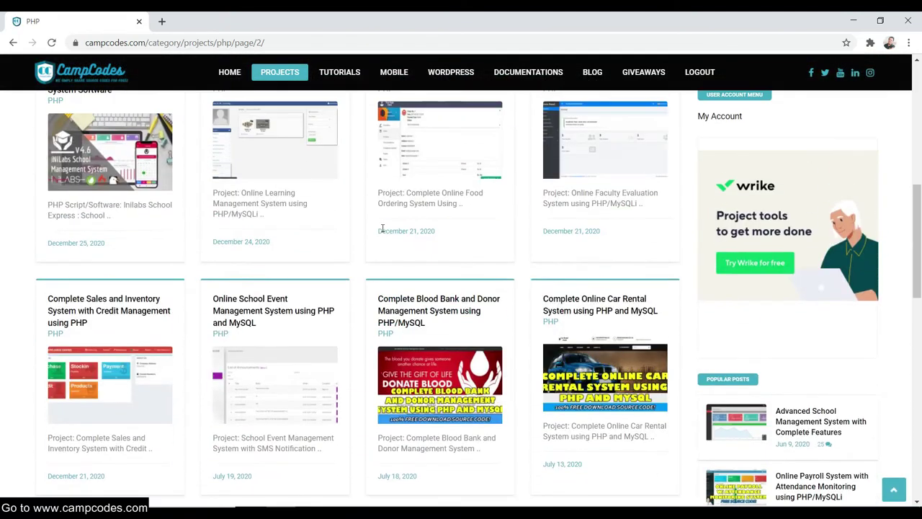
scroll(382, 230, "down", 1)
scroll(397, 233, "up", 3)
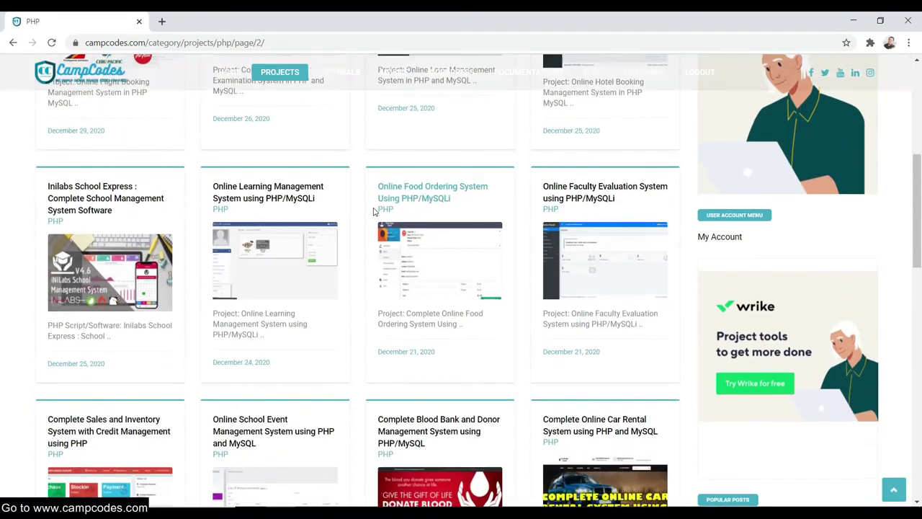
scroll(374, 213, "up", 3)
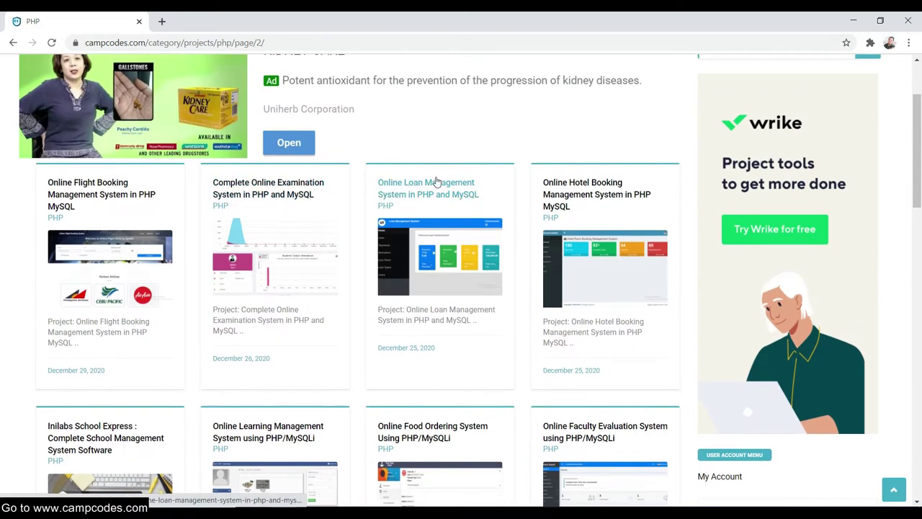
scroll(307, 196, "up", 1)
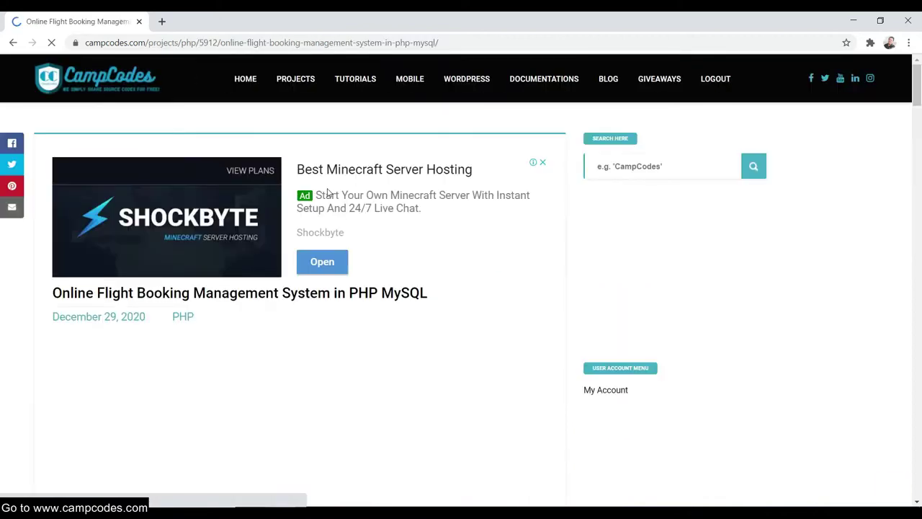
Start the flight booking source code download from the project's Download section.
scroll(328, 193, "down", 2)
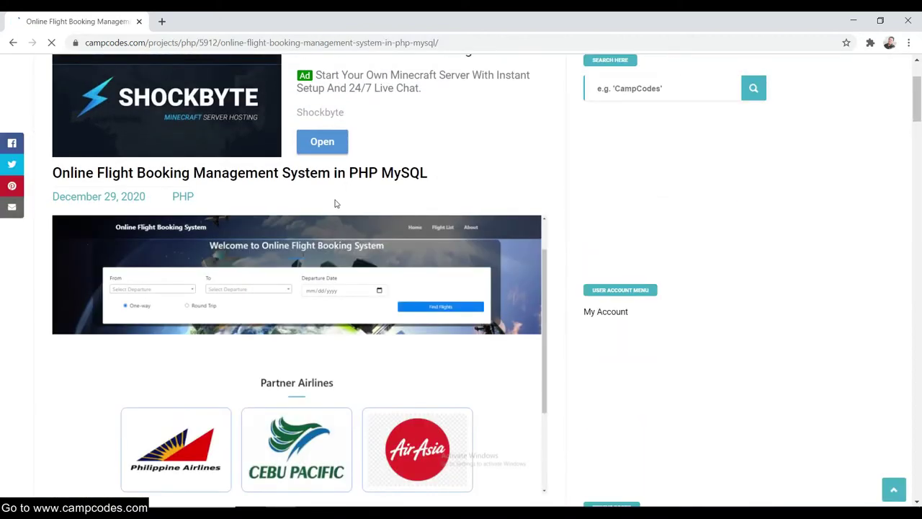
scroll(334, 204, "down", 5)
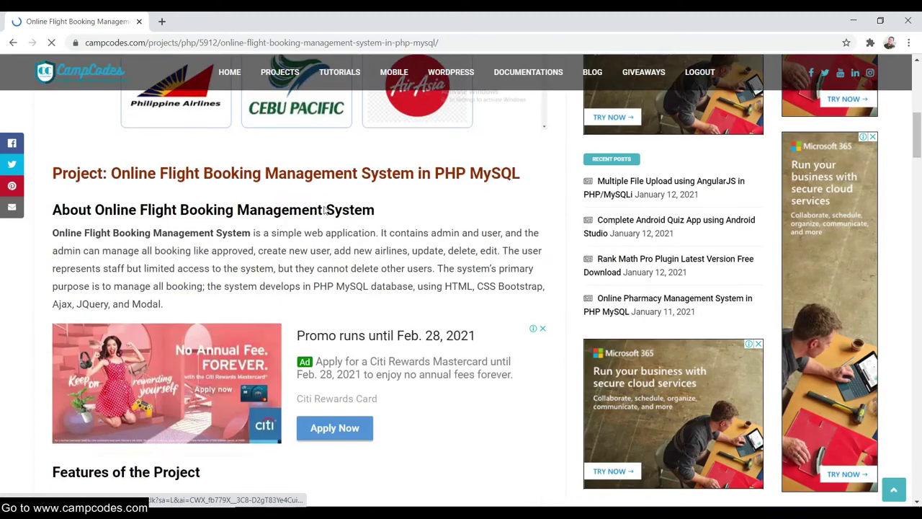
scroll(326, 208, "down", 10)
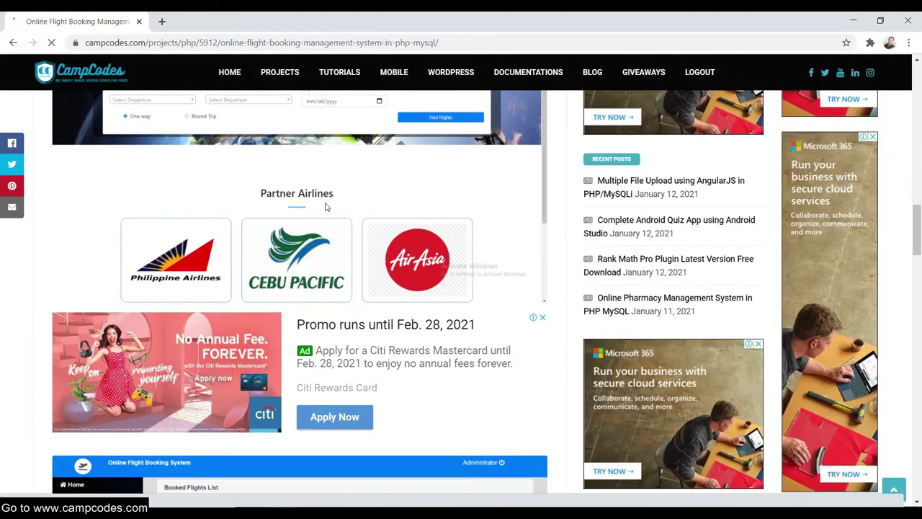
scroll(325, 208, "down", 15)
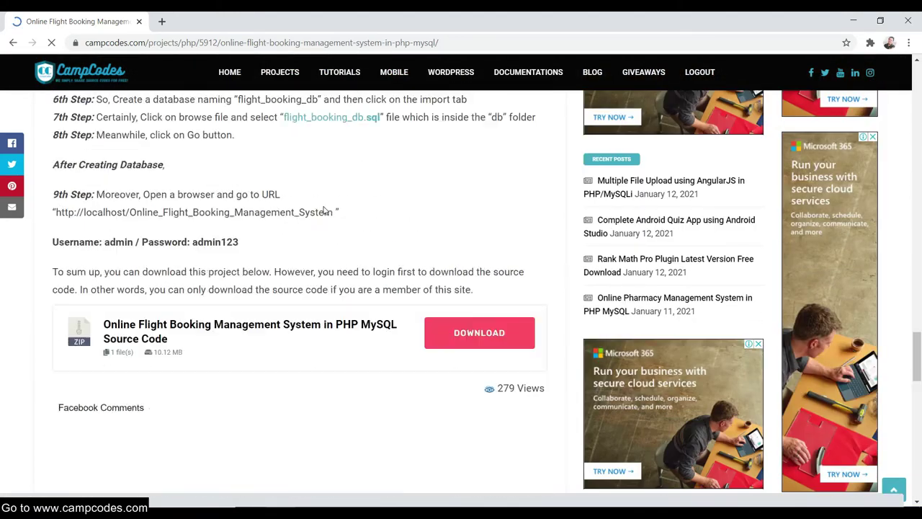
scroll(324, 210, "down", 2)
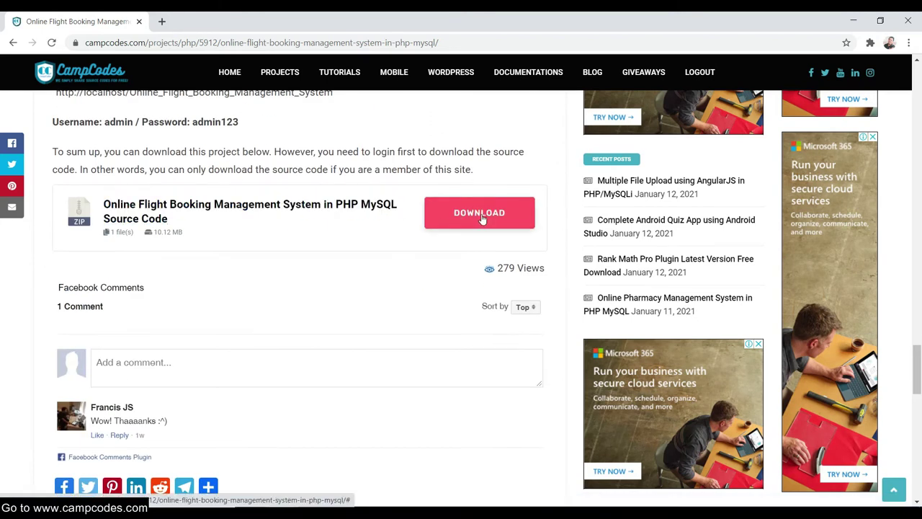
left_click(481, 215)
Pass the reCAPTCHA check to unlock the zip download.
scroll(372, 193, "down", 1)
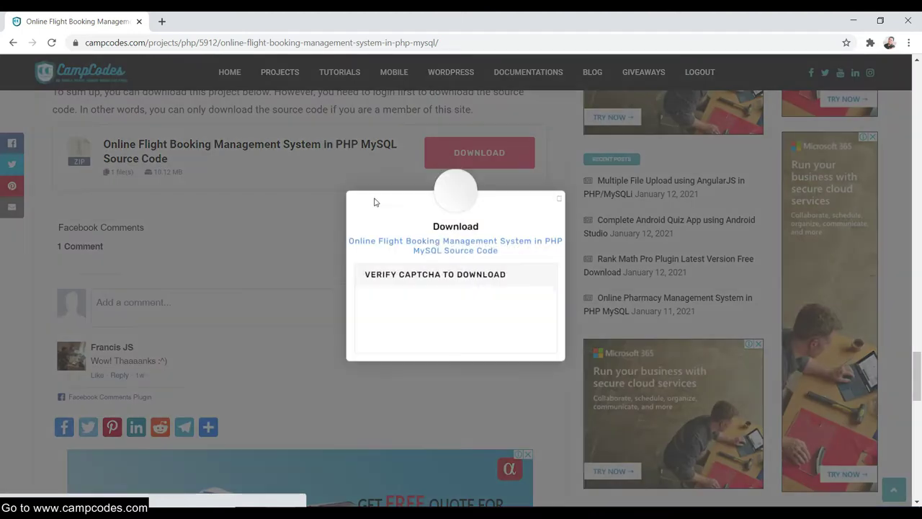
left_click(384, 326)
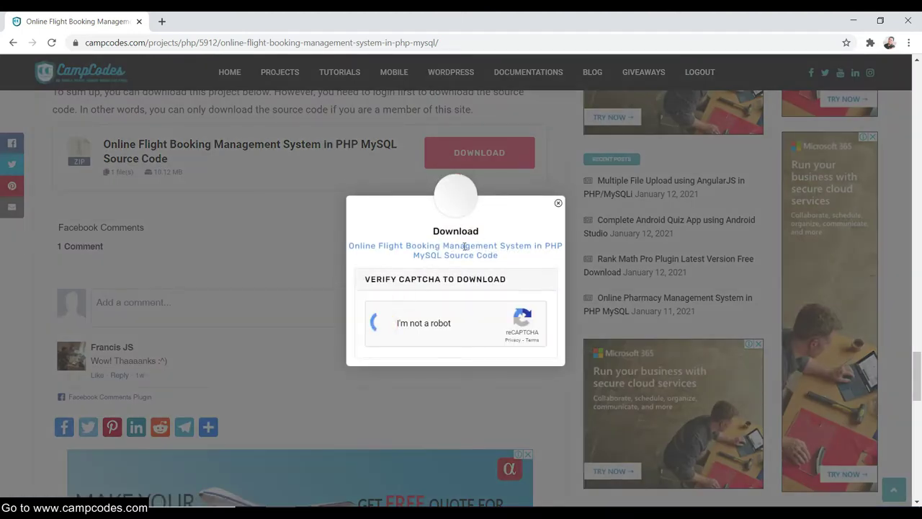
scroll(396, 295, "down", 5)
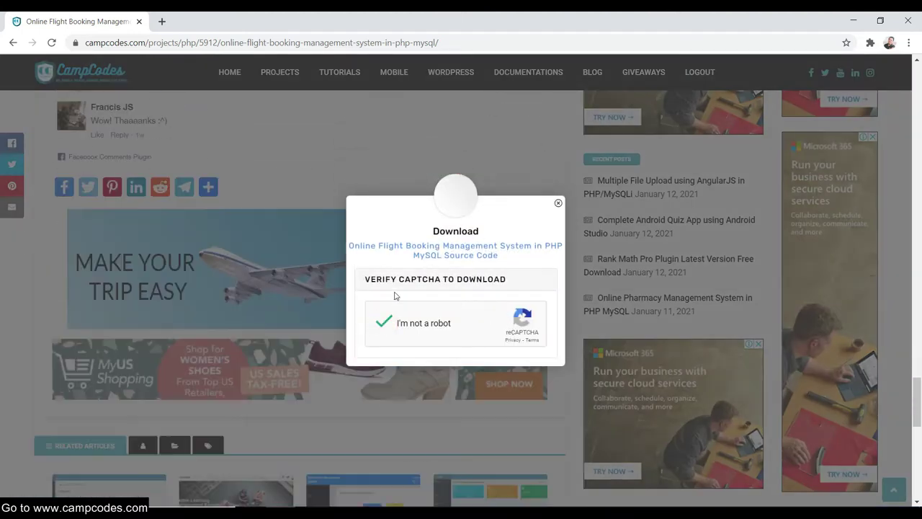
scroll(324, 283, "down", 3)
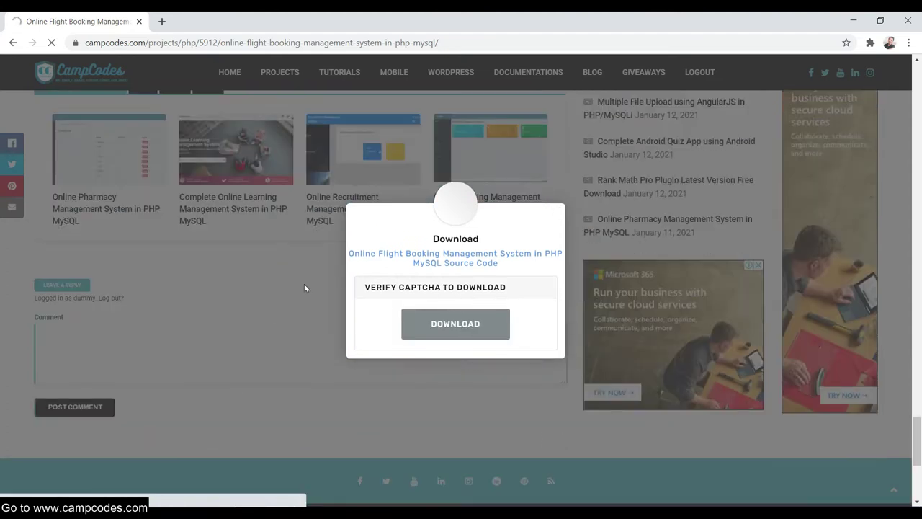
scroll(295, 300, "up", 3)
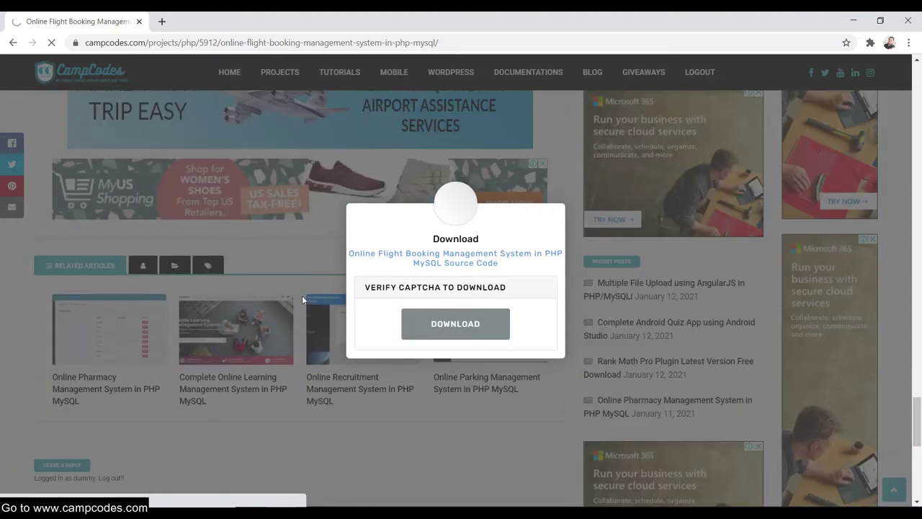
scroll(306, 292, "up", 2)
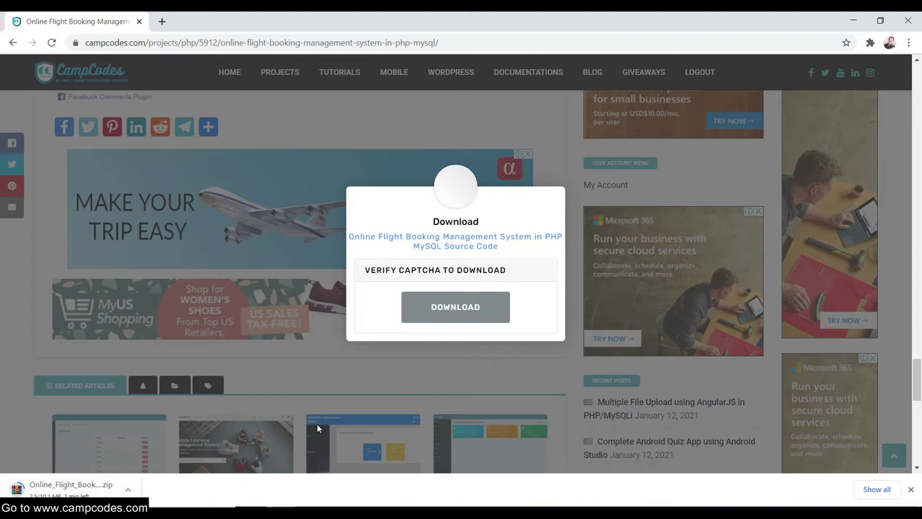
left_click(898, 463)
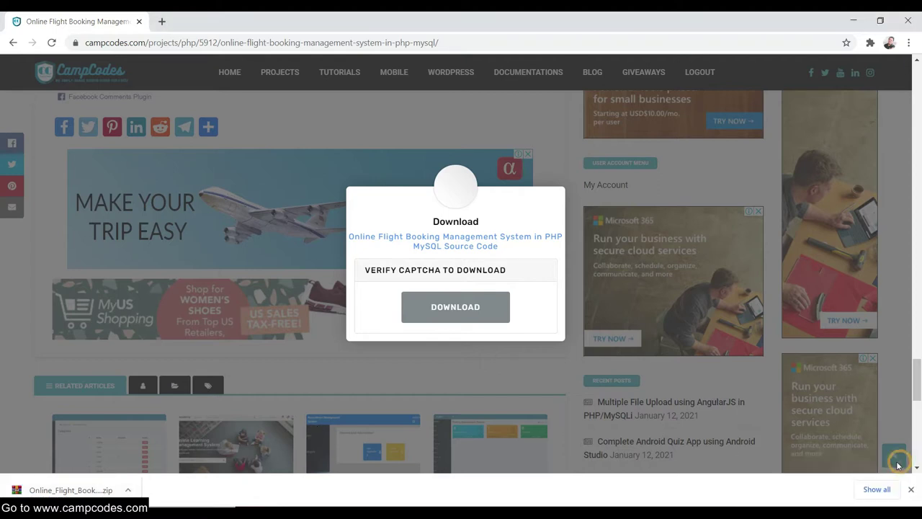
Show the downloaded zip in its folder and extract it to Online_Flight_Booking_Management_System.
right_click(70, 493)
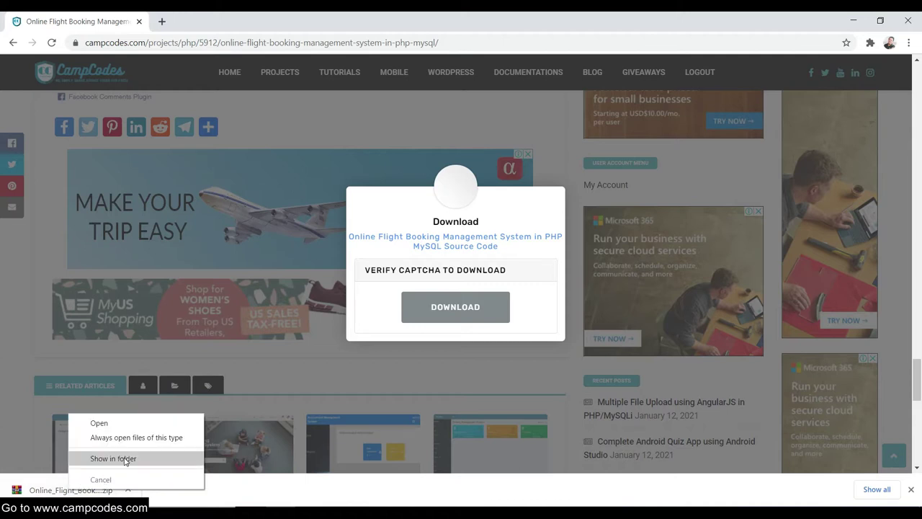
left_click(113, 459)
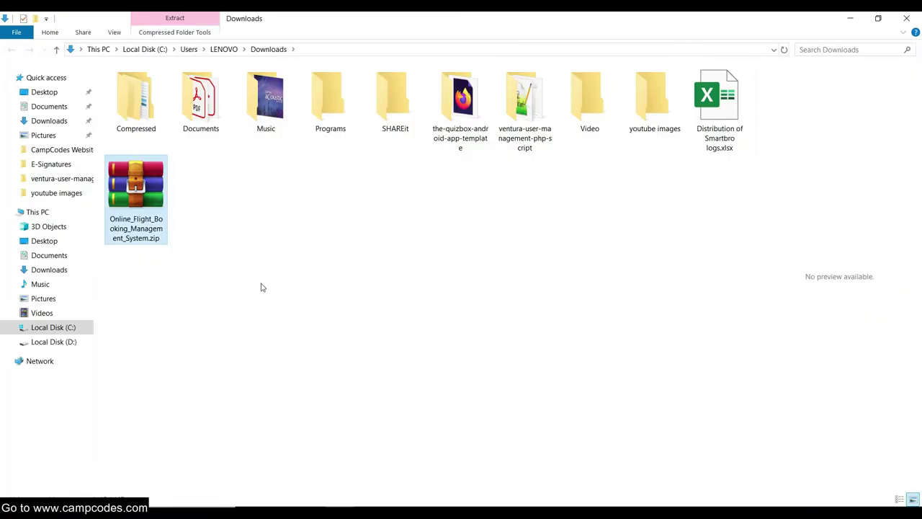
right_click(150, 192)
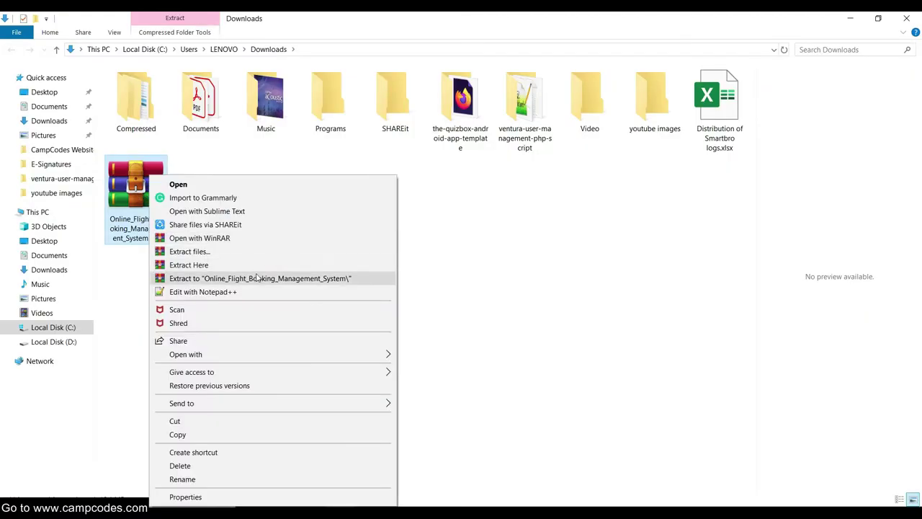
left_click(256, 278)
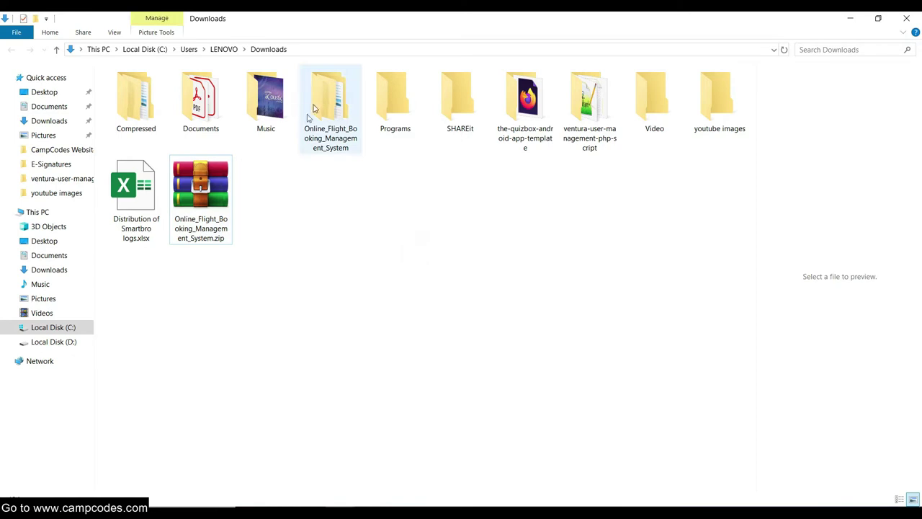
Open the extracted project folder and check the contents of its database folder.
double_click(343, 131)
double_click(147, 87)
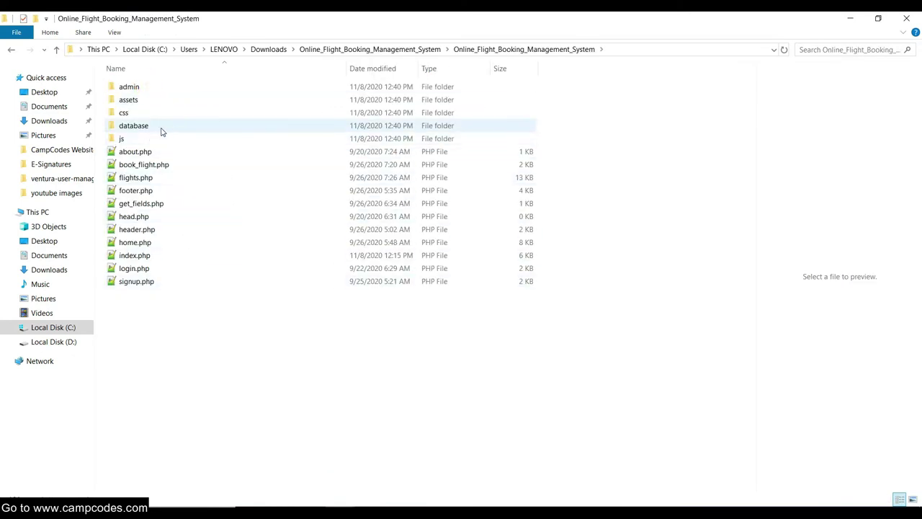
left_click(160, 126)
double_click(160, 126)
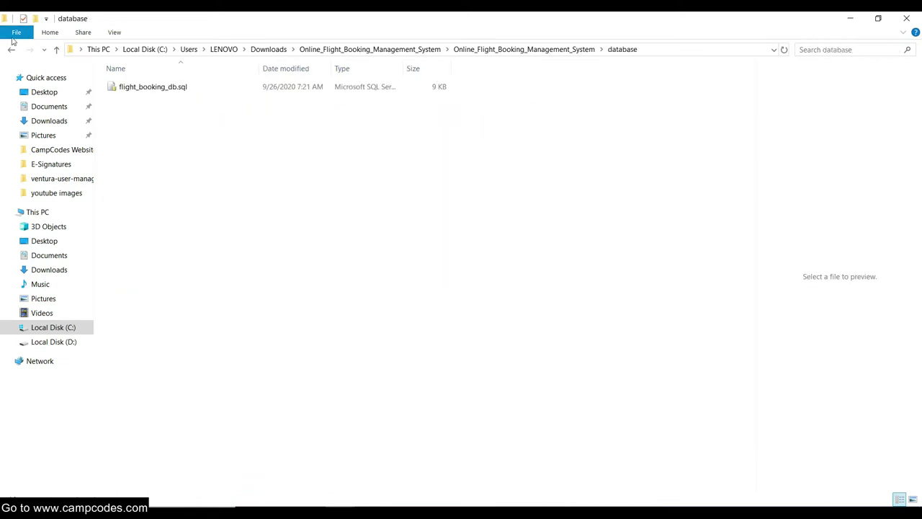
left_click(12, 51)
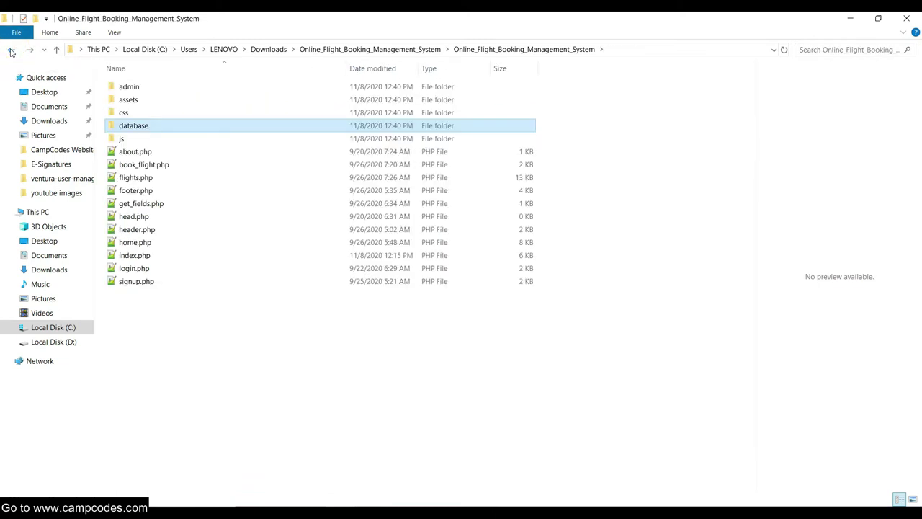
Copy the inner Online_Flight_Booking_Management_System project folder.
left_click(12, 51)
right_click(144, 90)
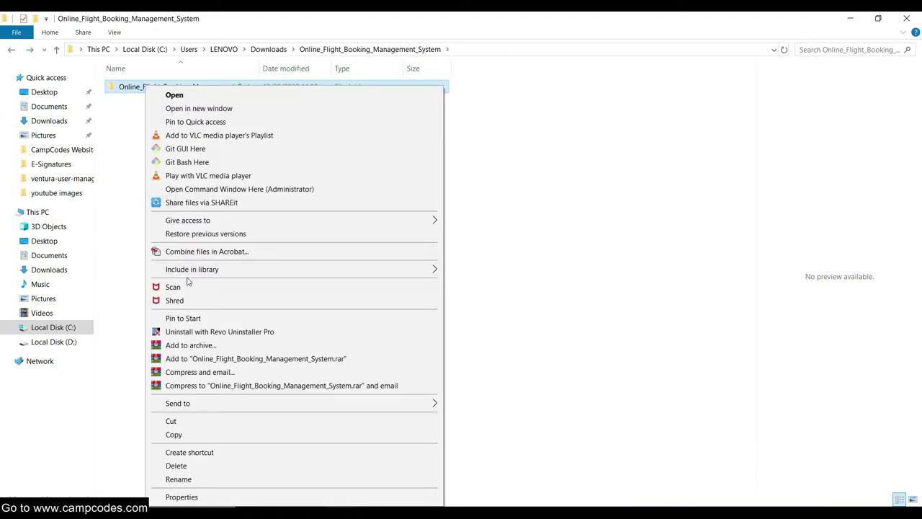
left_click(189, 436)
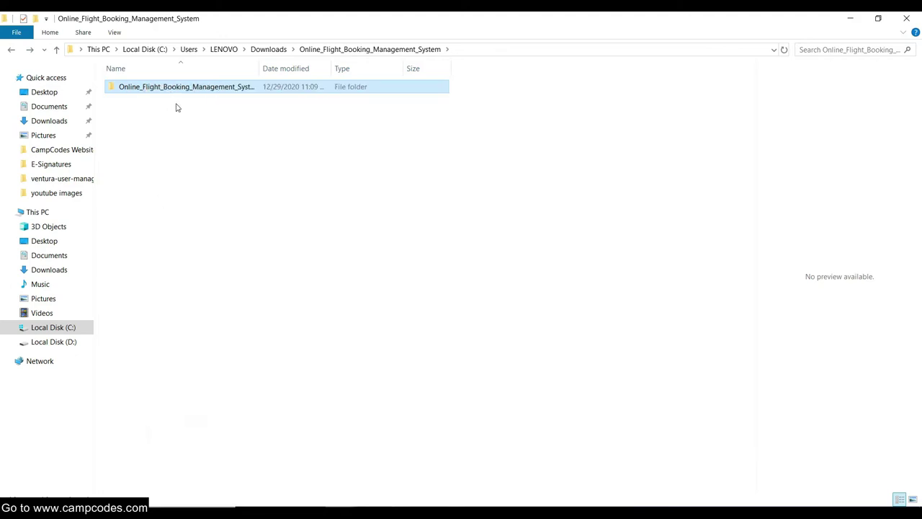
right_click(169, 92)
left_click(204, 424)
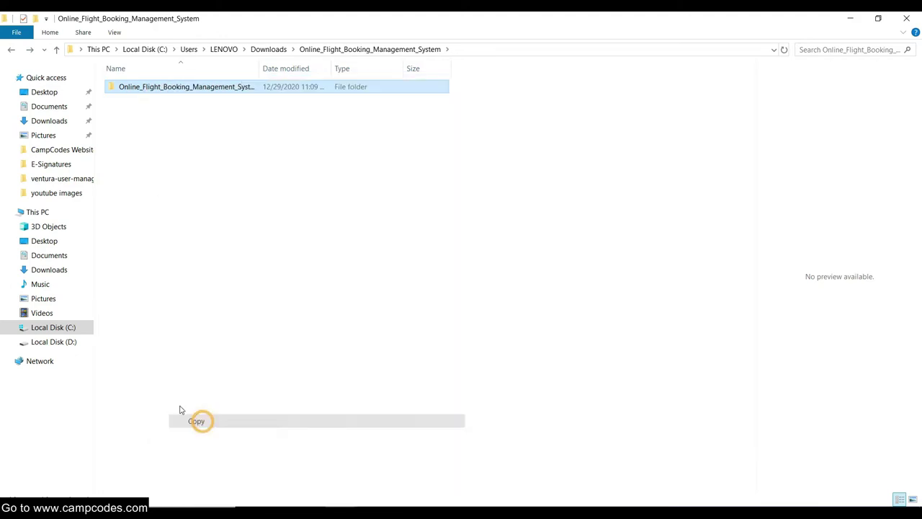
Navigate to C:\xampp\htdocs and show its full path.
left_click(62, 343)
left_click(65, 328)
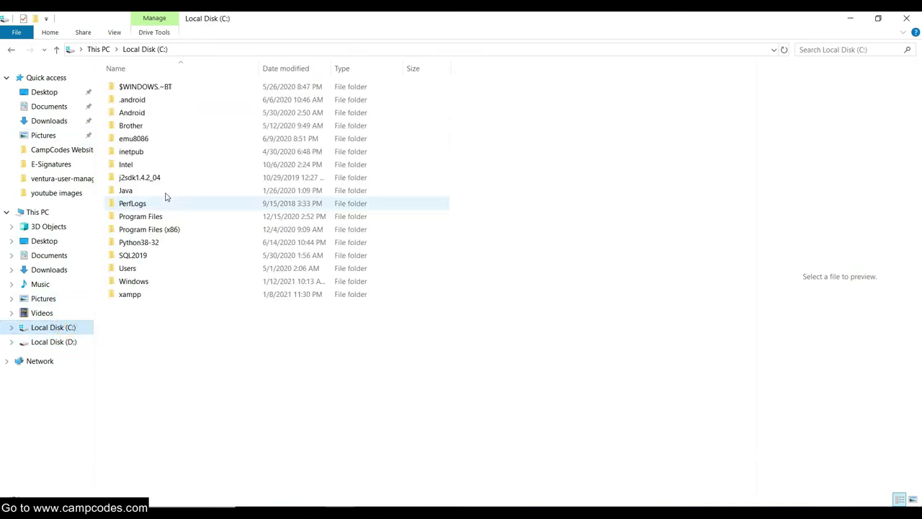
double_click(134, 294)
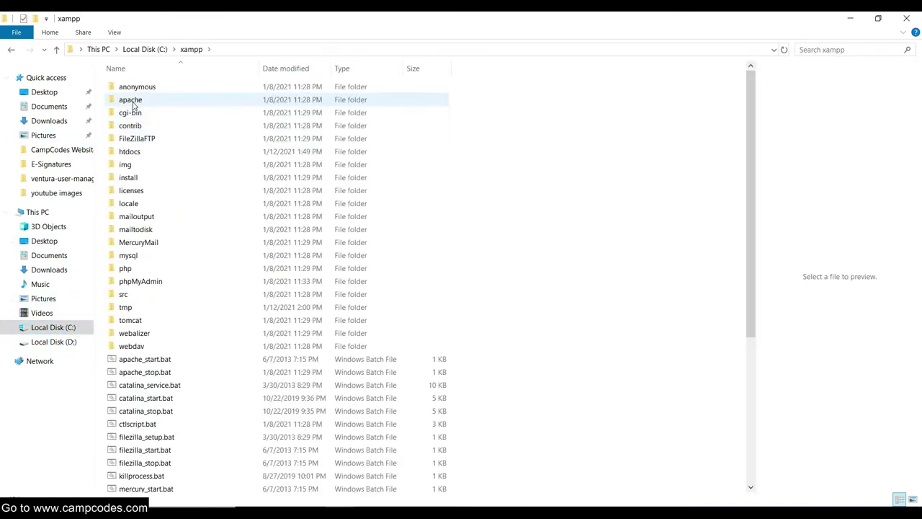
double_click(133, 153)
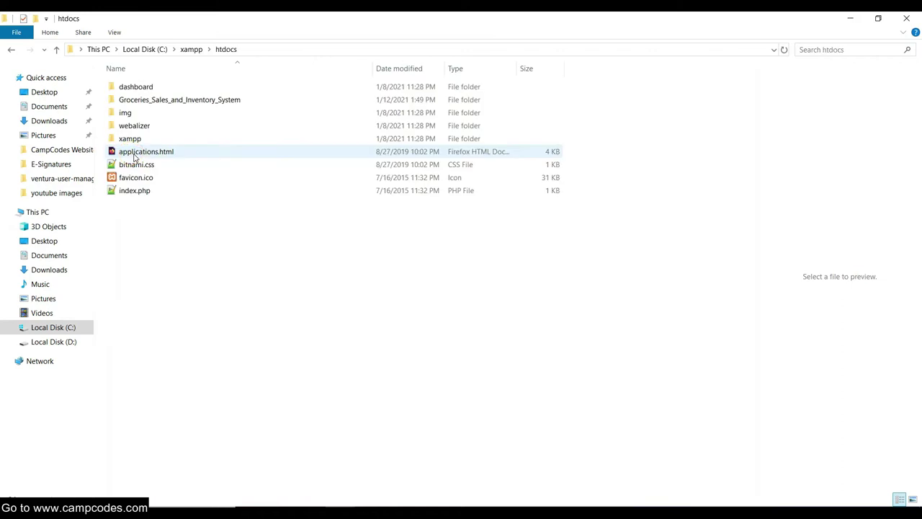
left_click(282, 51)
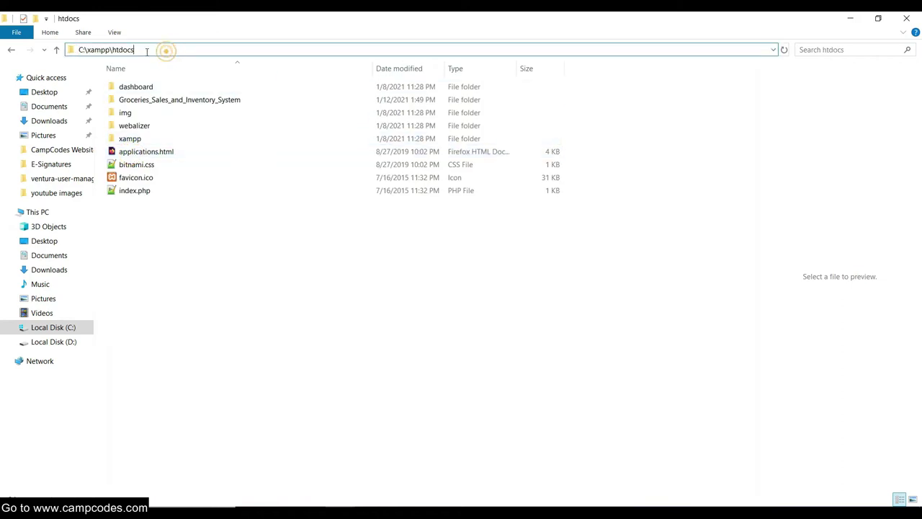
Delete the Groceries_Sales_and_Inventory_System folder from htdocs.
left_click(185, 231)
left_click(168, 102)
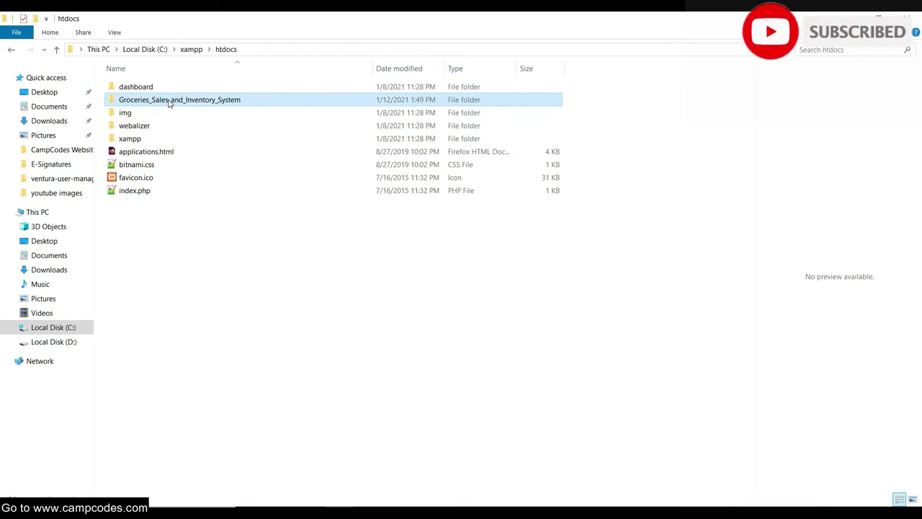
key("Delete")
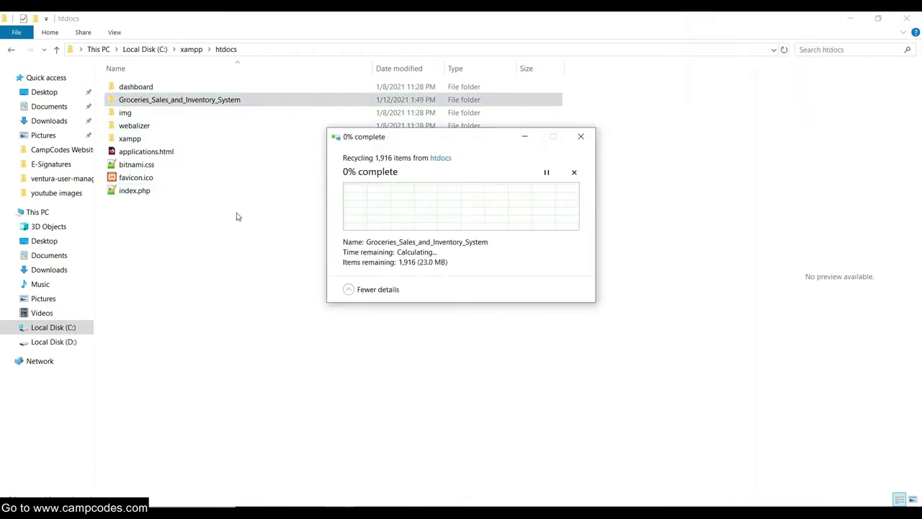
Paste the copied Online_Flight_Booking_Management_System folder into htdocs.
left_click(223, 222)
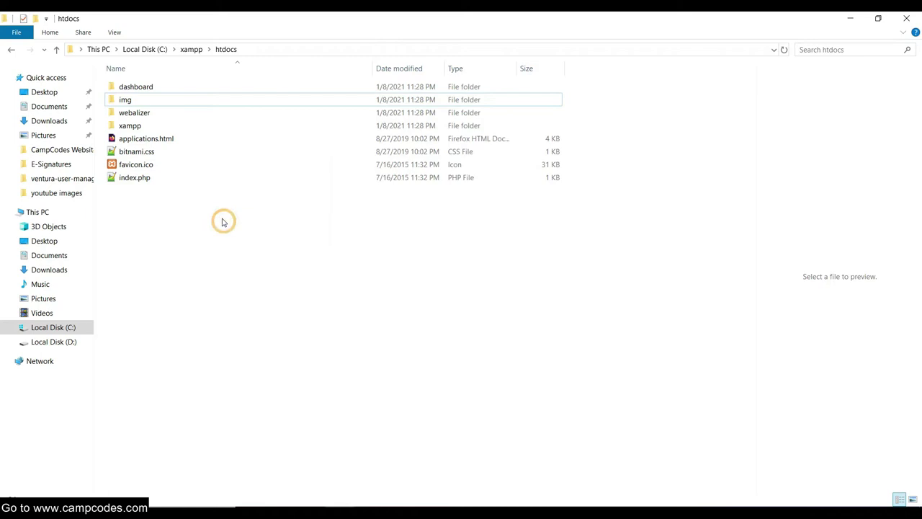
right_click(222, 221)
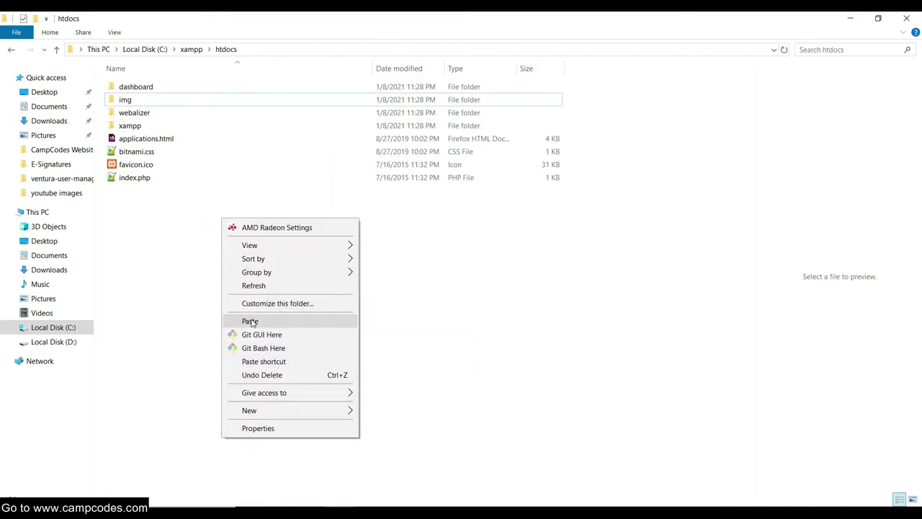
left_click(250, 321)
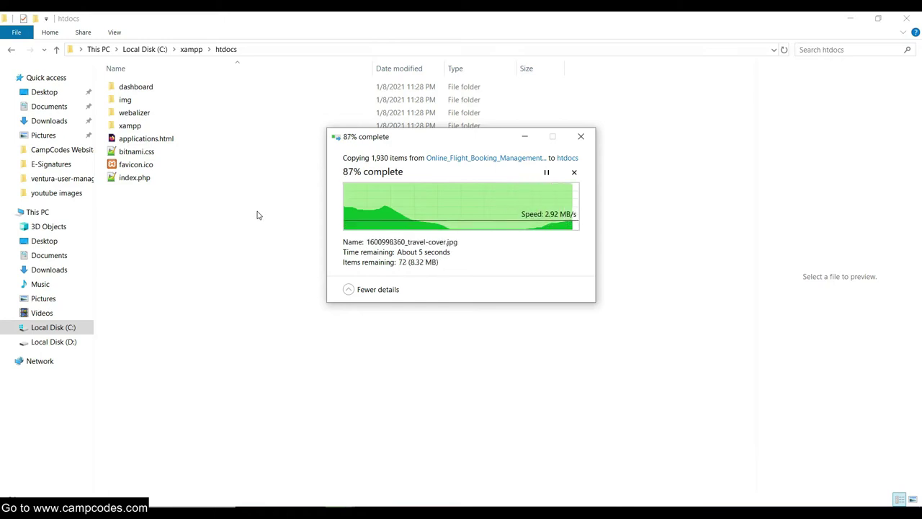
left_click(239, 224)
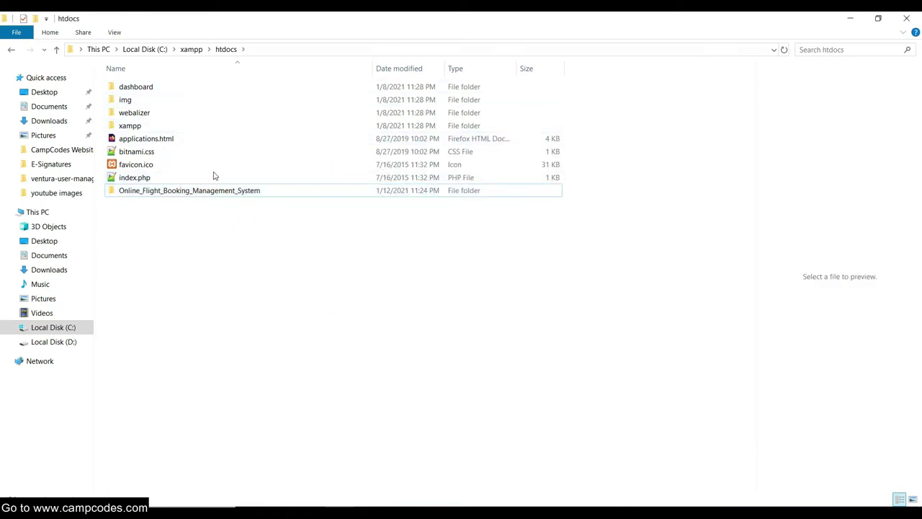
Open the htdocs project's database folder and copy flight_booking_db.sql.
double_click(216, 195)
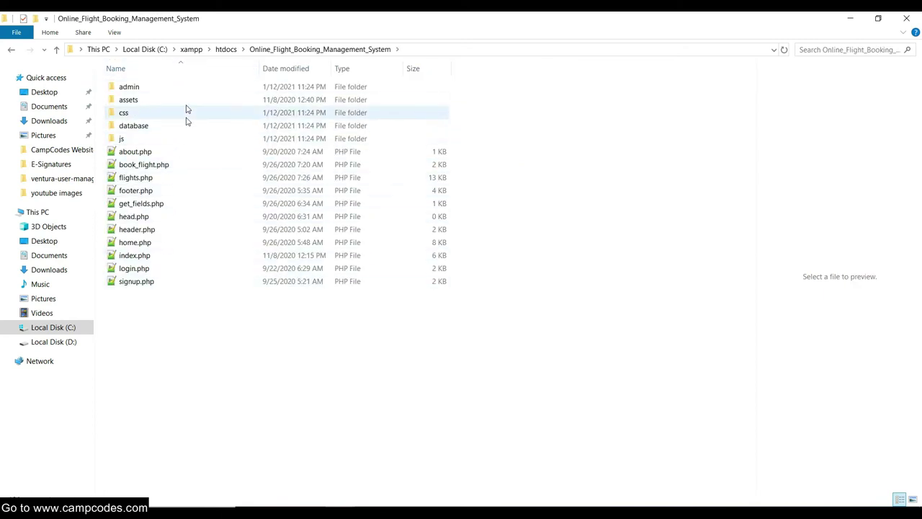
double_click(153, 125)
left_click(158, 88)
right_click(156, 86)
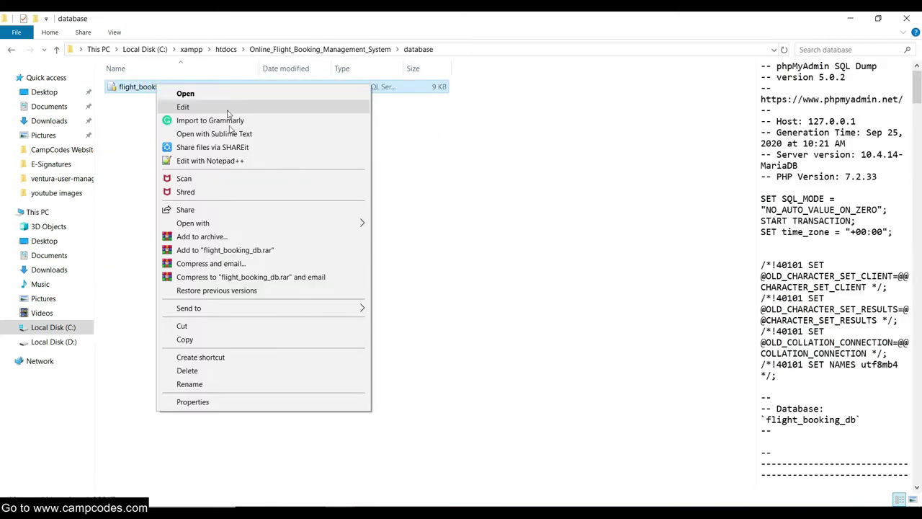
left_click(191, 339)
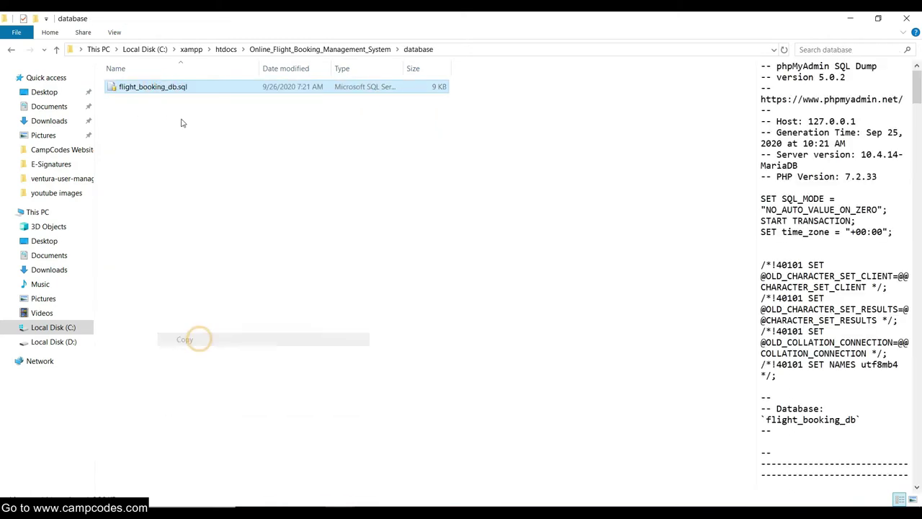
Copy the file name flight_booking_db without renaming it, then bring up Windows search.
right_click(165, 91)
left_click(198, 392)
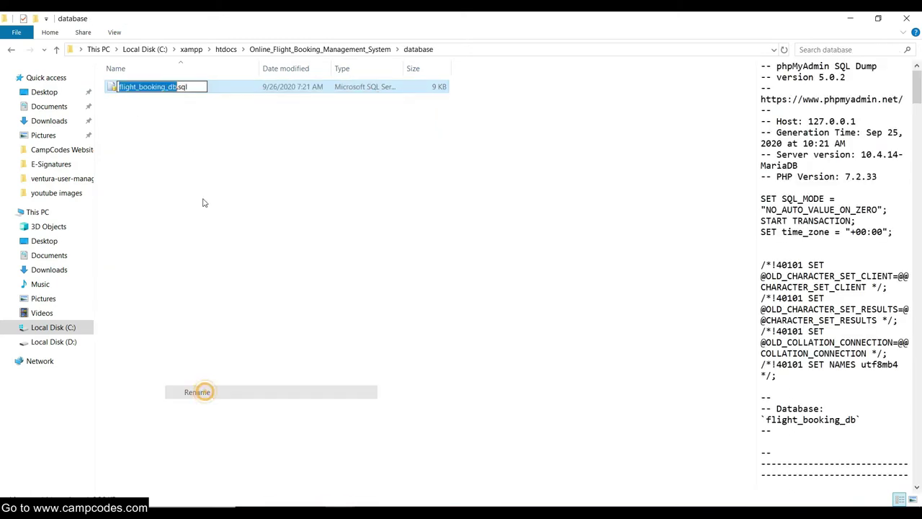
right_click(161, 90)
left_click(184, 125)
left_click(204, 456)
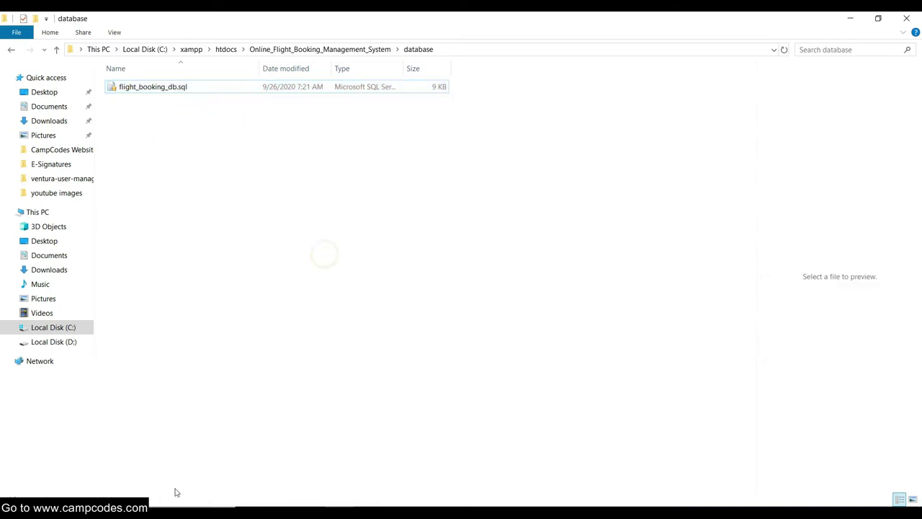
key("super")
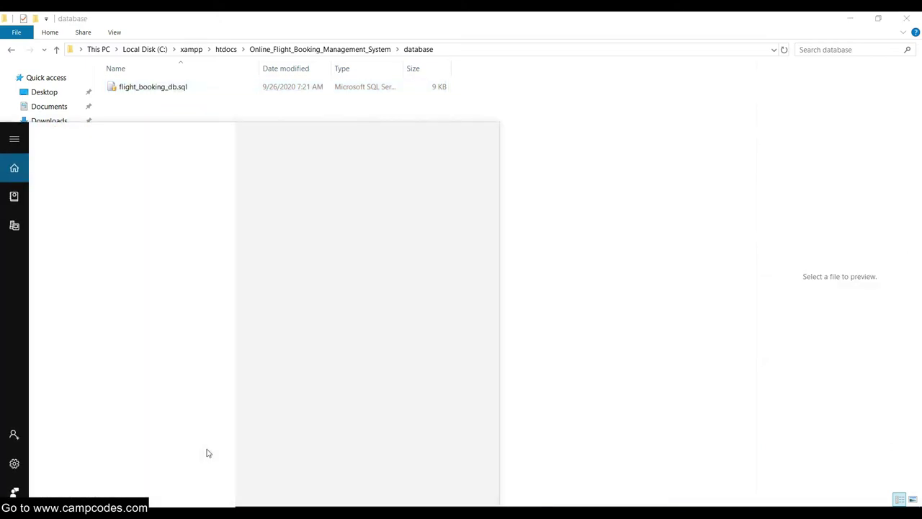
Launch XAMPP Control Panel, start Apache and MySQL, and open phpMyAdmin via MySQL Admin.
type("xa")
left_click(161, 189)
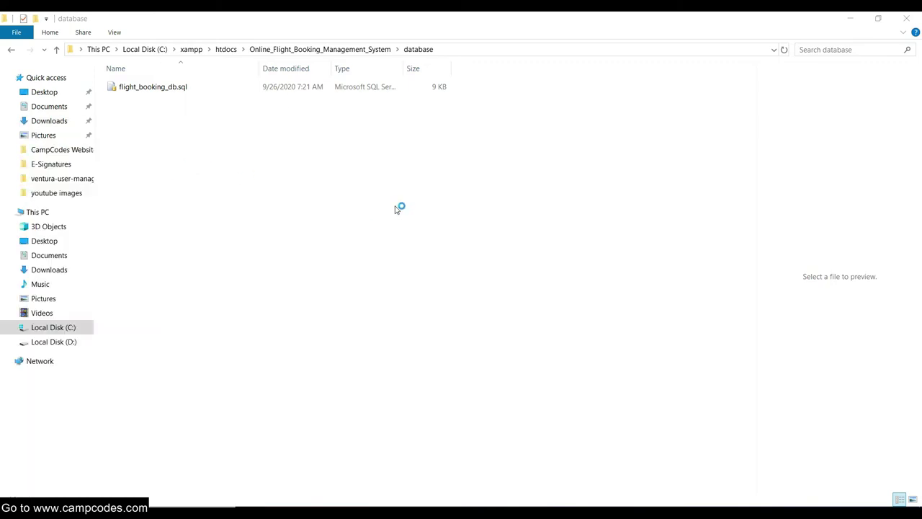
left_click_drag(268, 25, 545, 154)
left_click(492, 208)
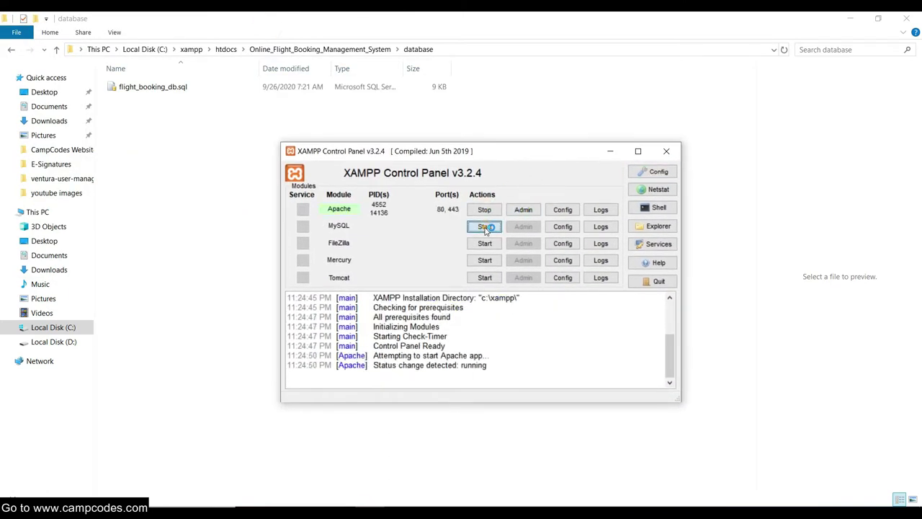
left_click(485, 226)
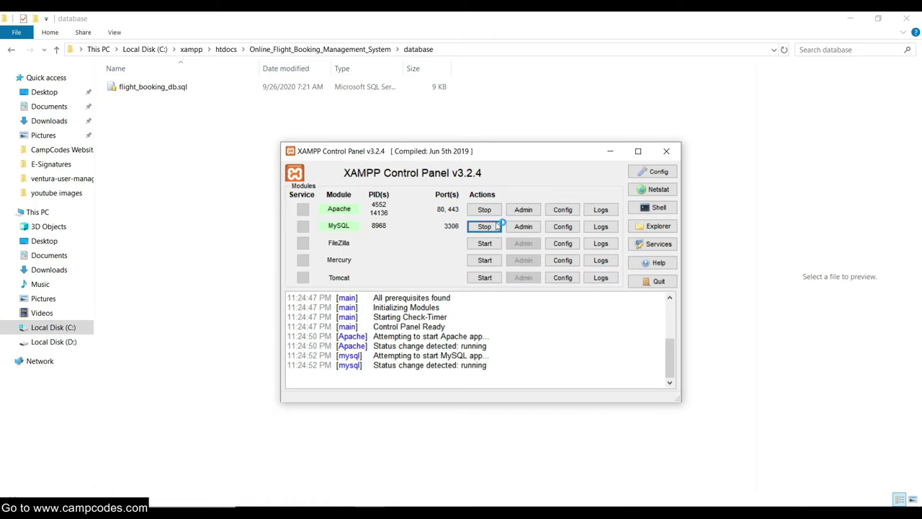
left_click_drag(527, 150, 487, 170)
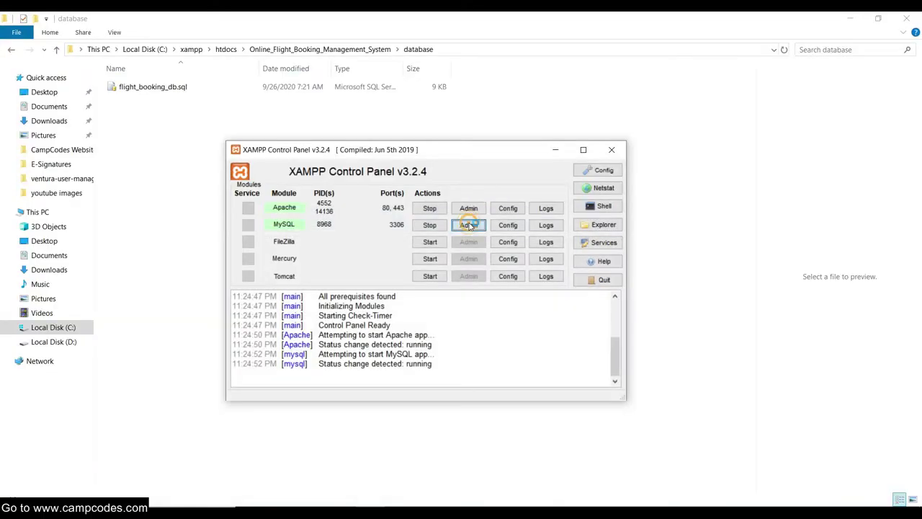
left_click(469, 225)
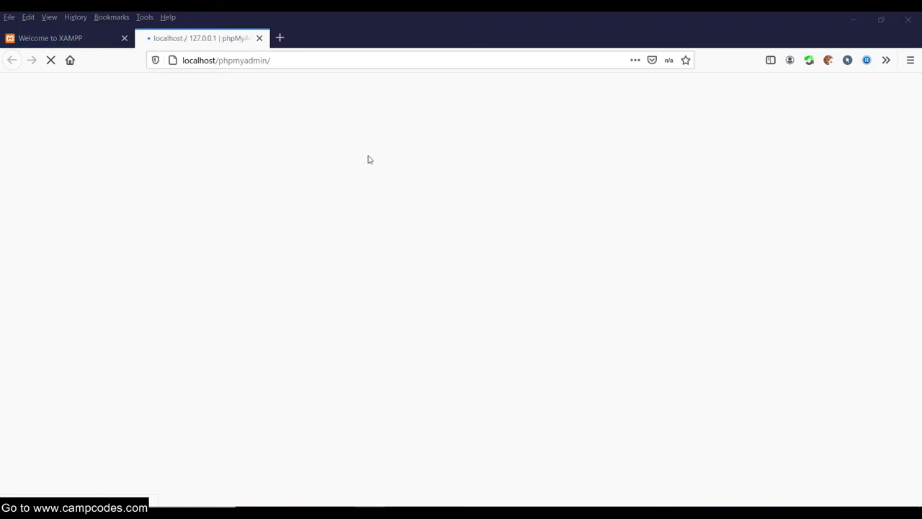
Drop the old sales_inventory_db database from the Databases overview.
left_click(36, 147)
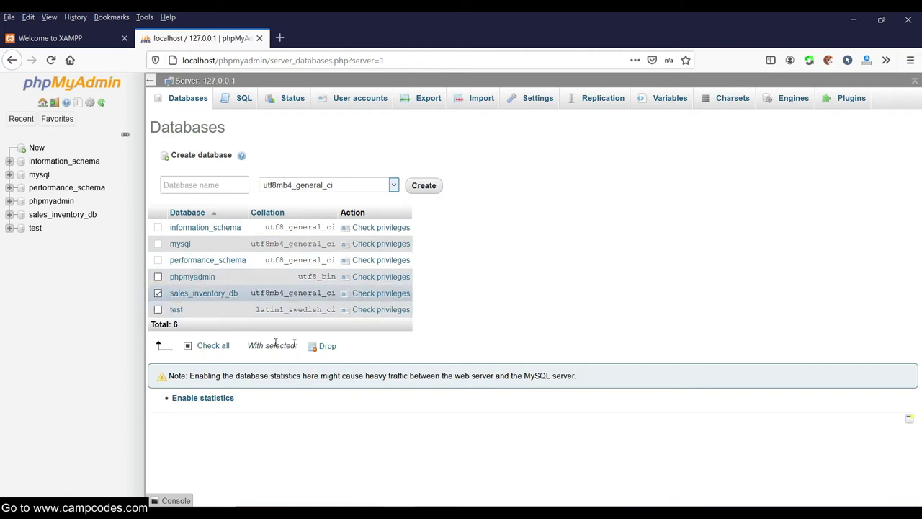
left_click(324, 347)
left_click(474, 328)
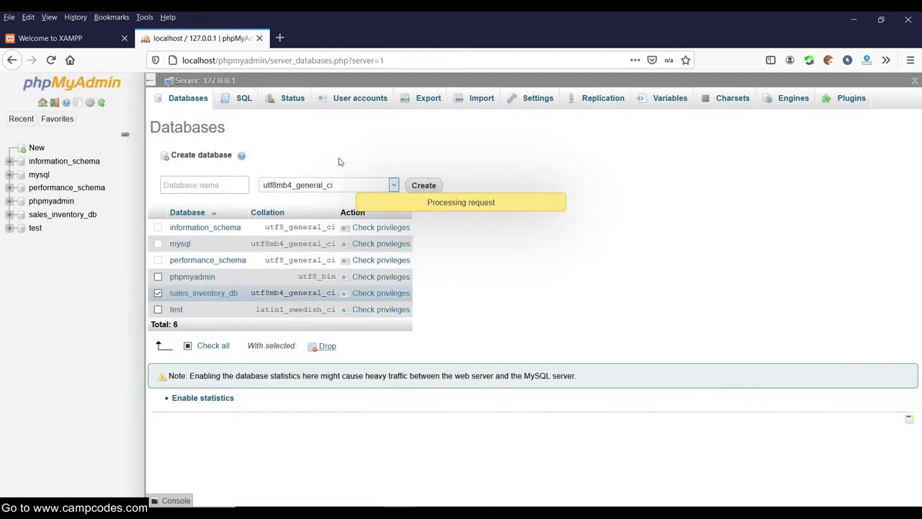
Create a new database named flight_booking_db from the pasted name.
right_click(163, 183)
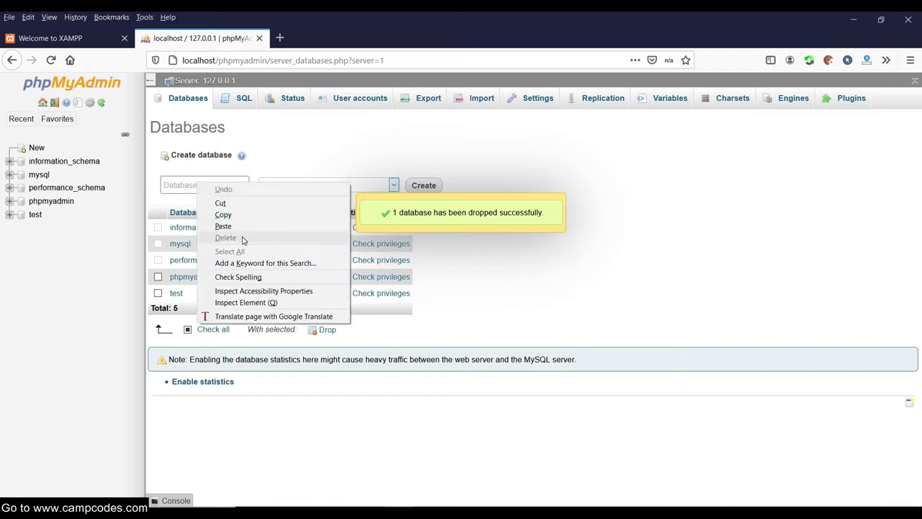
left_click(241, 226)
left_click_drag(241, 185, 165, 186)
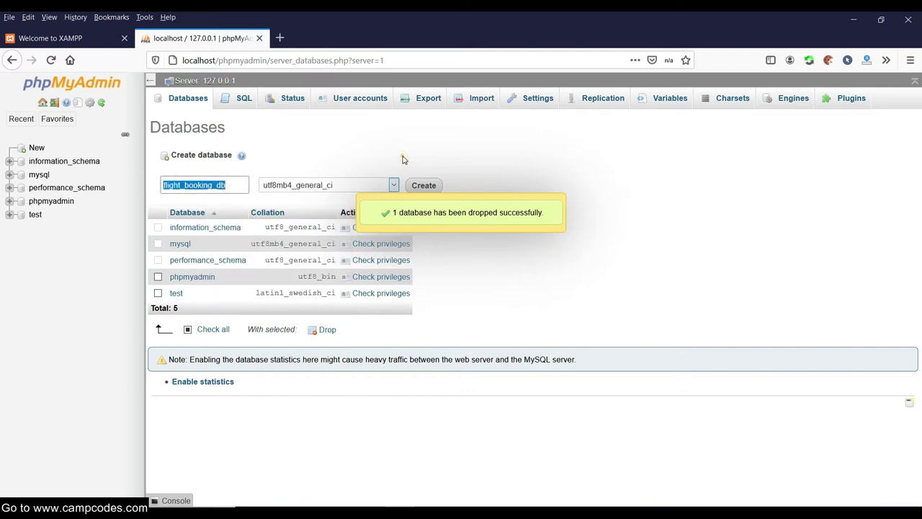
left_click(432, 186)
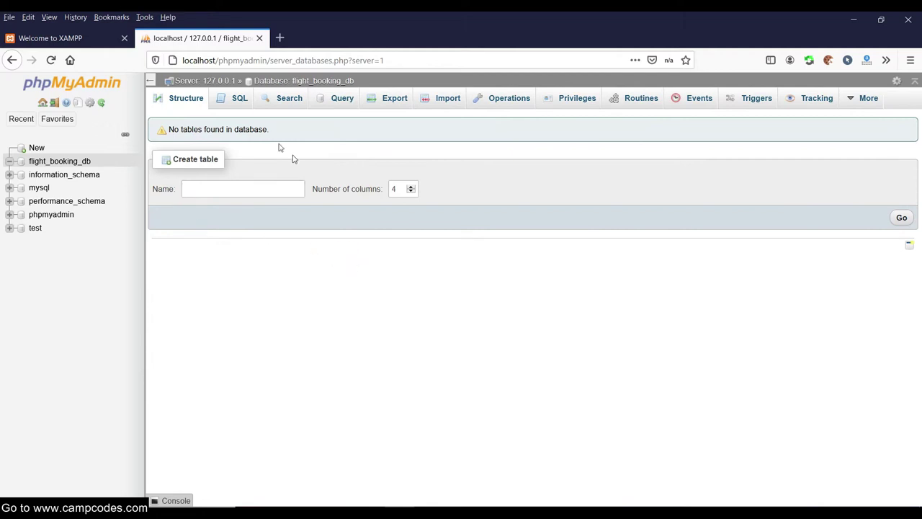
Start an import into flight_booking_db and browse to C:\xampp\htdocs.
left_click(448, 100)
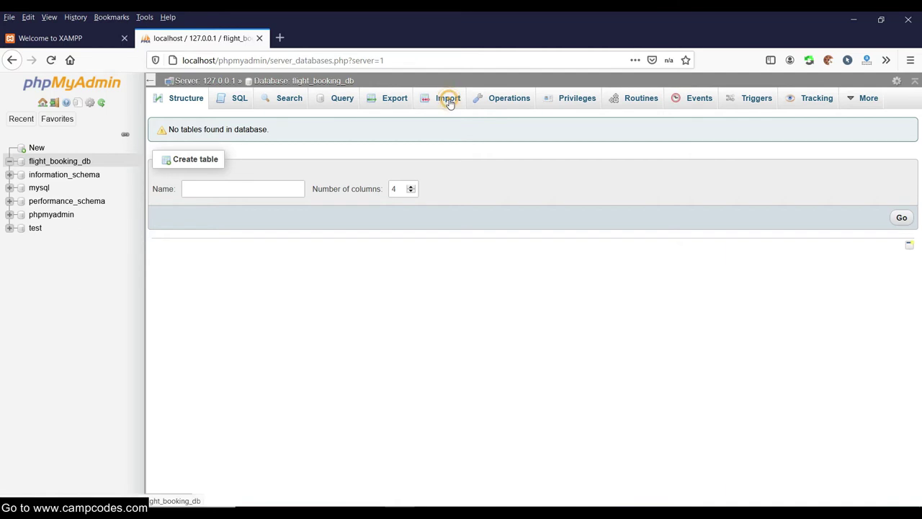
left_click(283, 229)
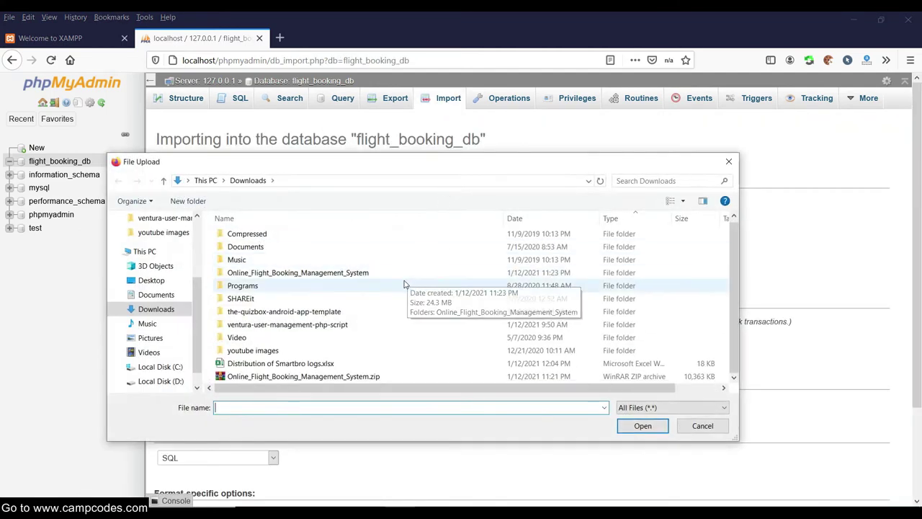
left_click(174, 367)
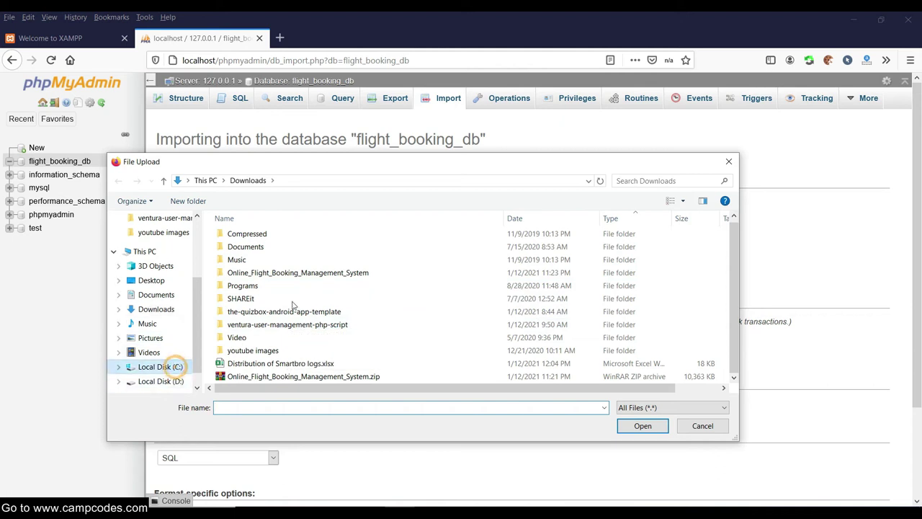
double_click(249, 382)
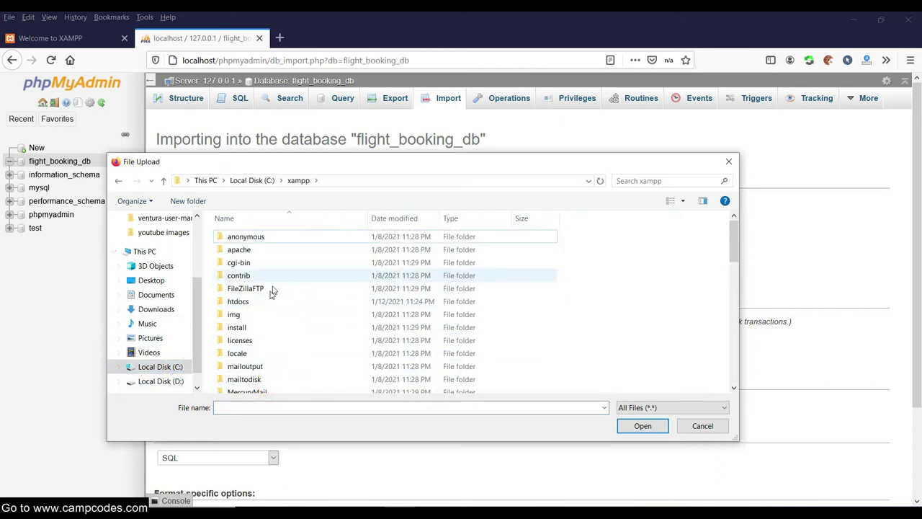
double_click(252, 301)
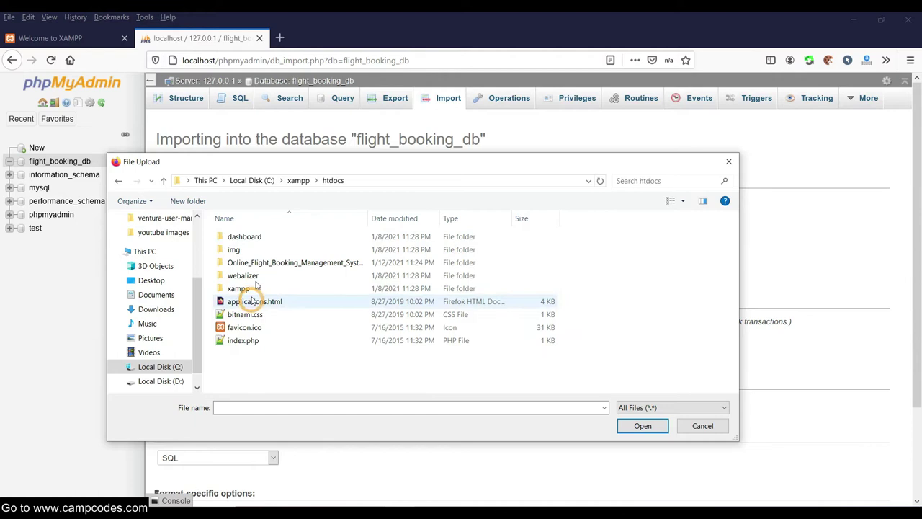
left_click(382, 181)
left_click(274, 181)
left_click_drag(285, 180, 184, 181)
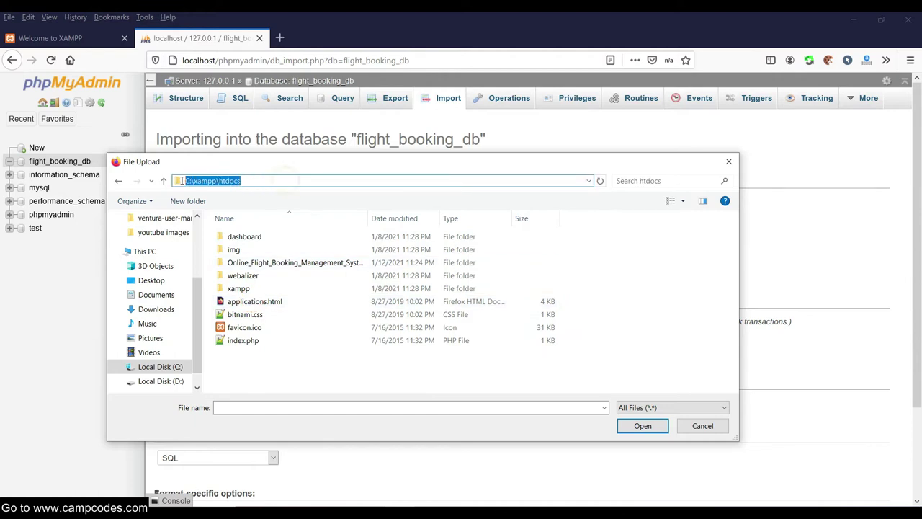
left_click(272, 368)
Pick flight_booking_db.sql from the project's database folder as the import file.
double_click(290, 263)
double_click(255, 277)
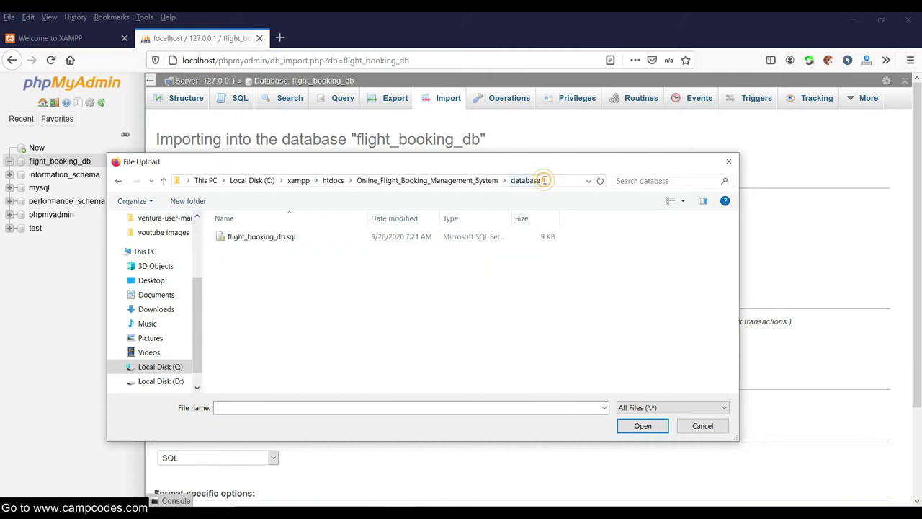
left_click(544, 180)
triple_click(449, 179)
left_click(289, 279)
double_click(281, 238)
Run the import of flight_booking_db.sql and review the created tables.
scroll(414, 250, "down", 3)
scroll(415, 250, "up", 2)
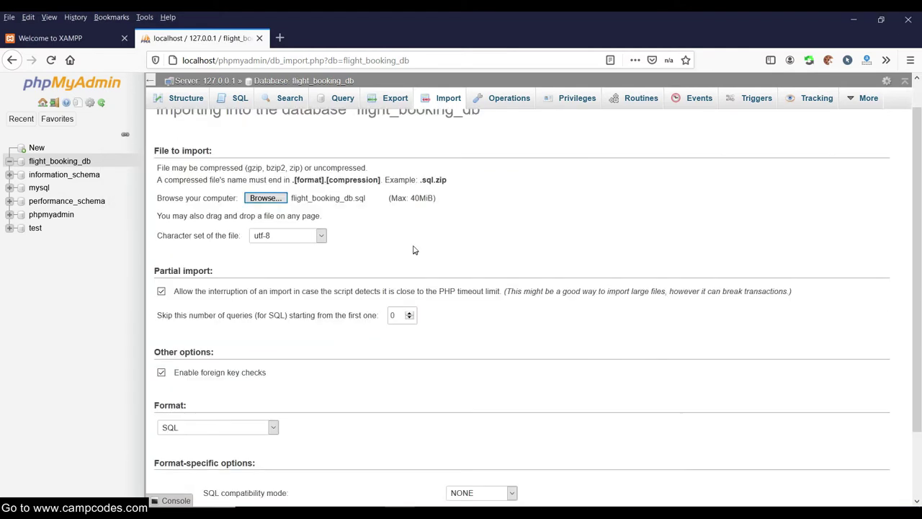
scroll(718, 266, "down", 2)
left_click(880, 472)
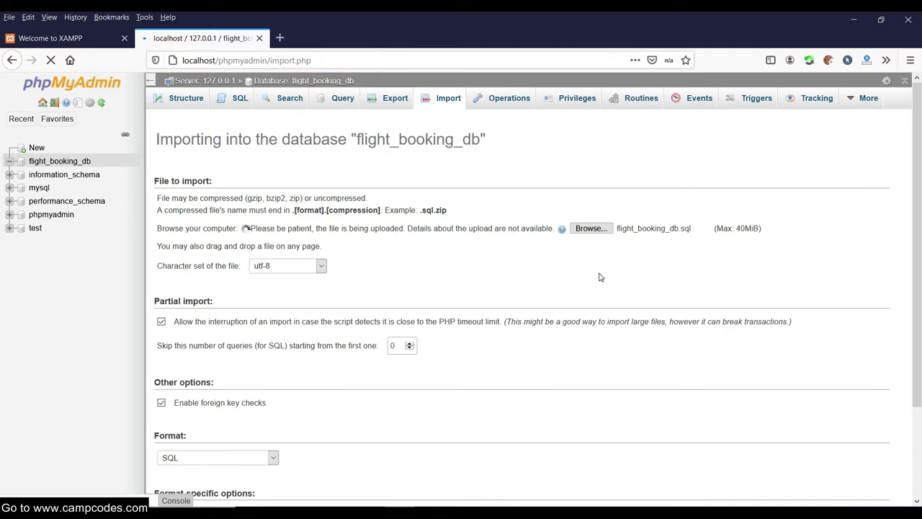
scroll(587, 266, "down", 4)
scroll(586, 285, "down", 15)
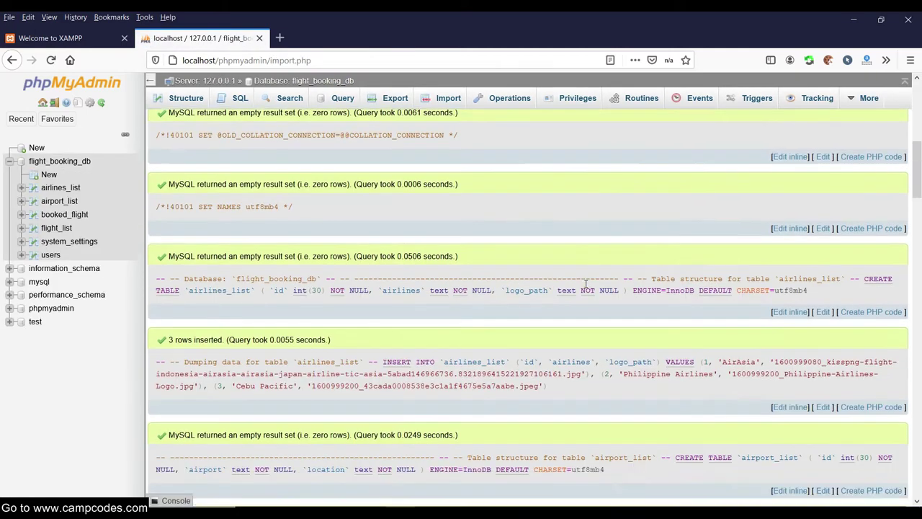
scroll(588, 290, "up", 15)
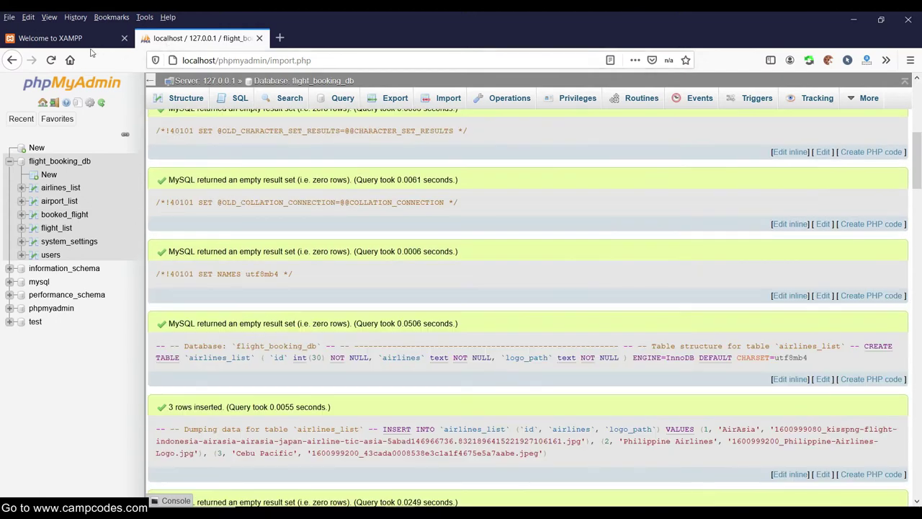
Navigate File Explorer to C:\xampp\htdocs\Online_Flight_Booking_Management_System.
left_click(87, 38)
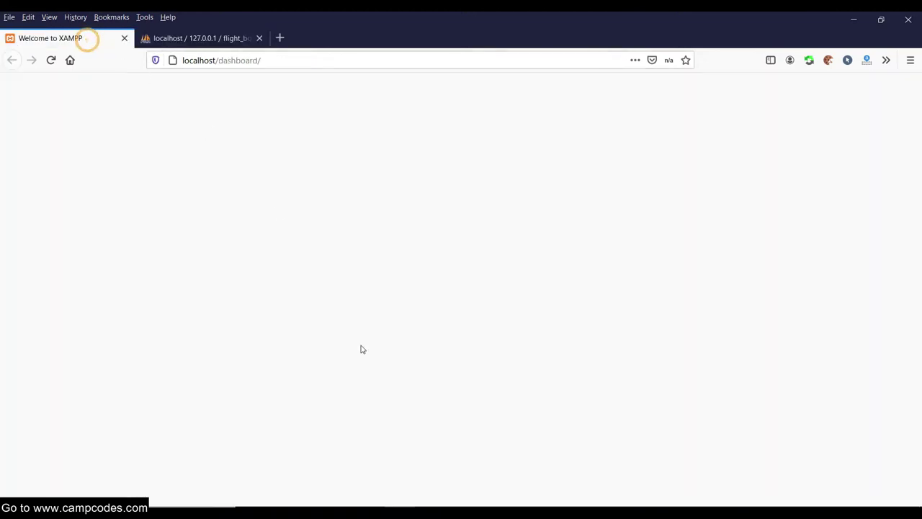
left_click(279, 479)
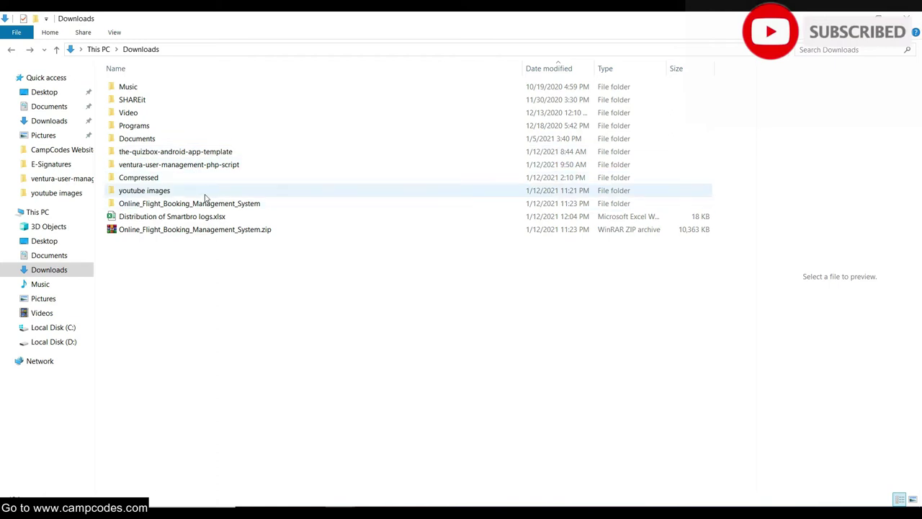
double_click(208, 205)
double_click(181, 90)
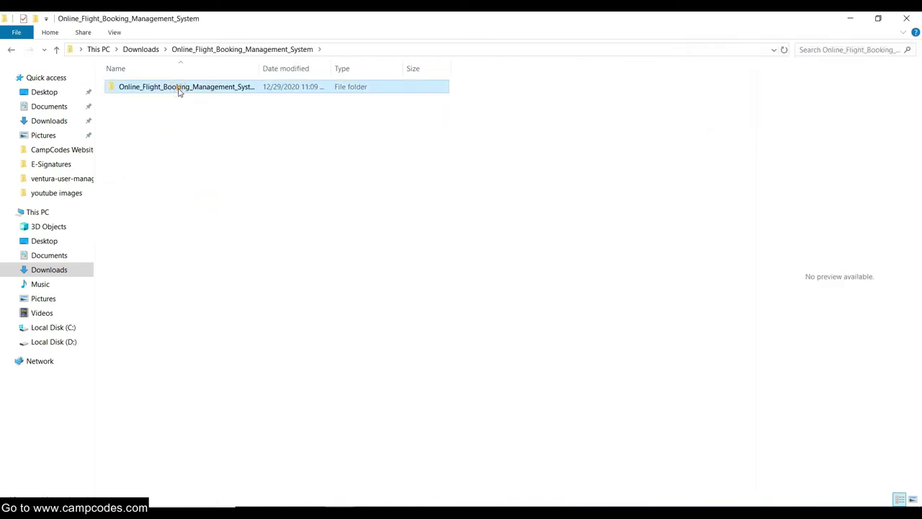
left_click(54, 328)
double_click(165, 287)
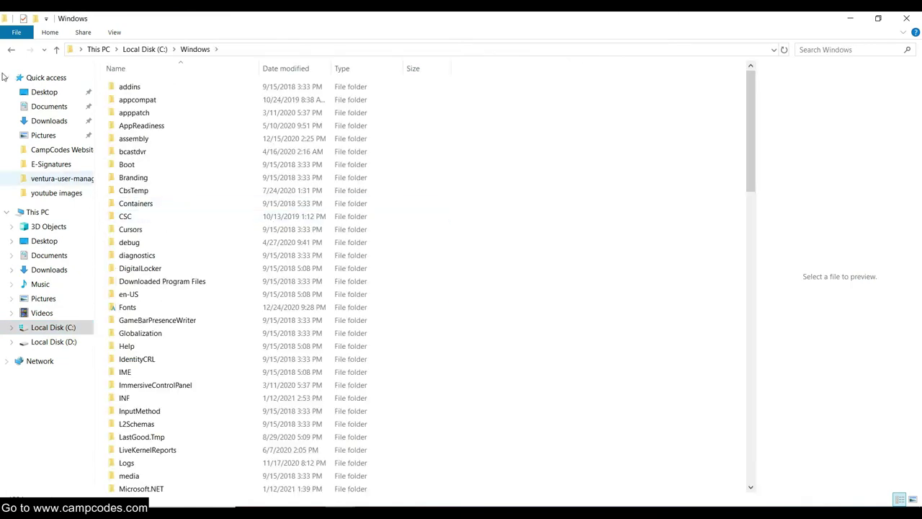
key("alt+Left")
double_click(144, 294)
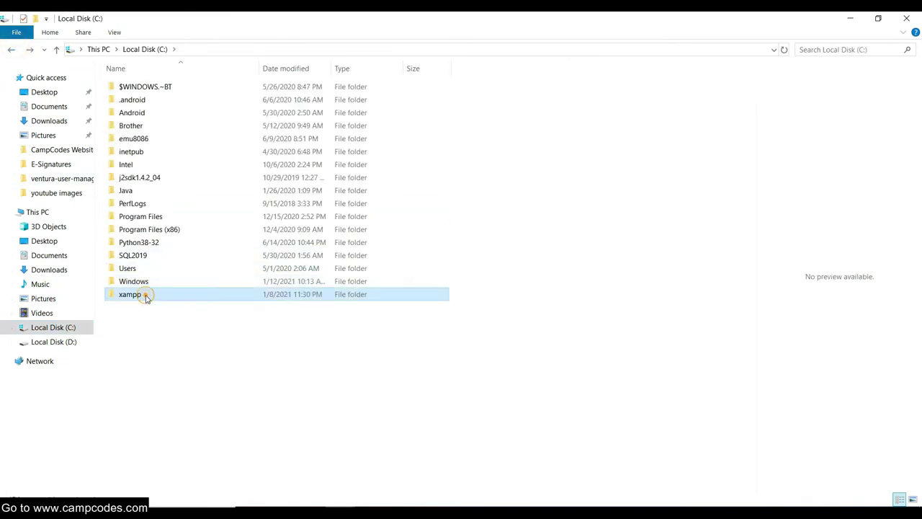
left_click(141, 152)
double_click(141, 152)
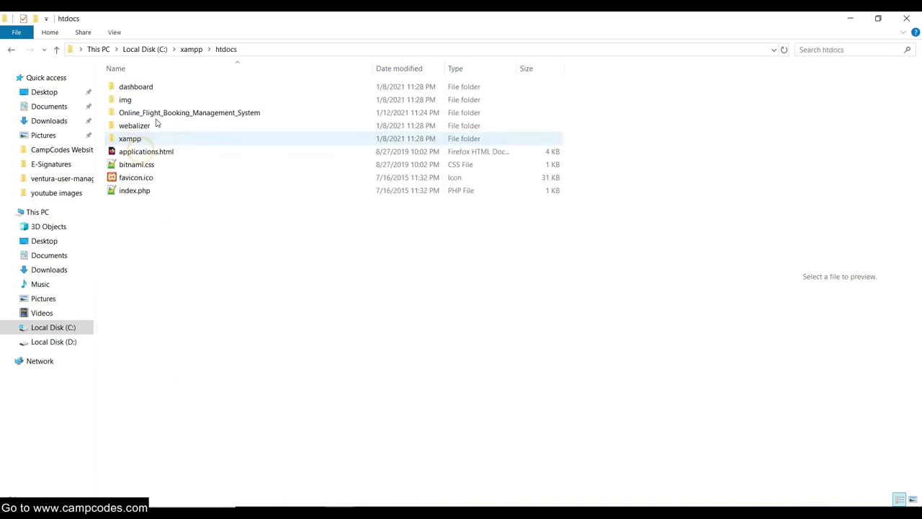
double_click(170, 112)
Copy the folder name Online_Flight_Booking_Management_System from the address bar.
left_click(431, 49)
left_click_drag(317, 49, 181, 49)
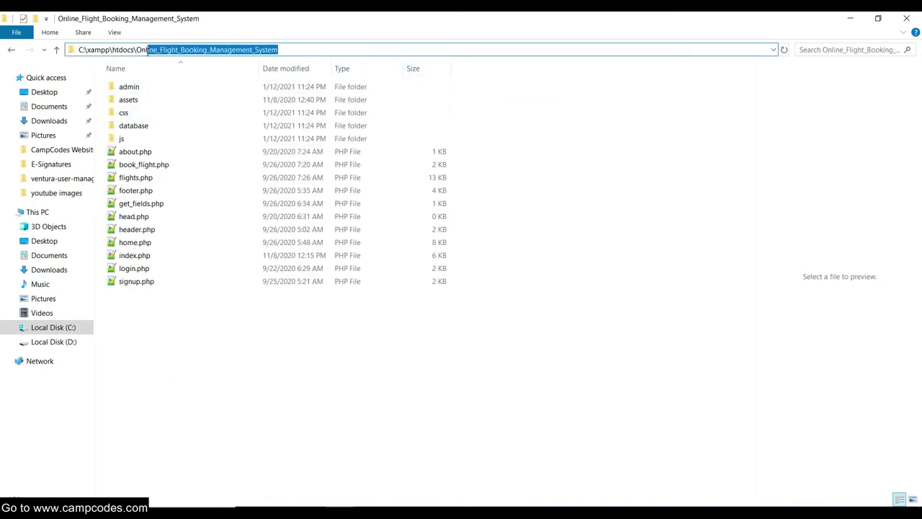
right_click(141, 51)
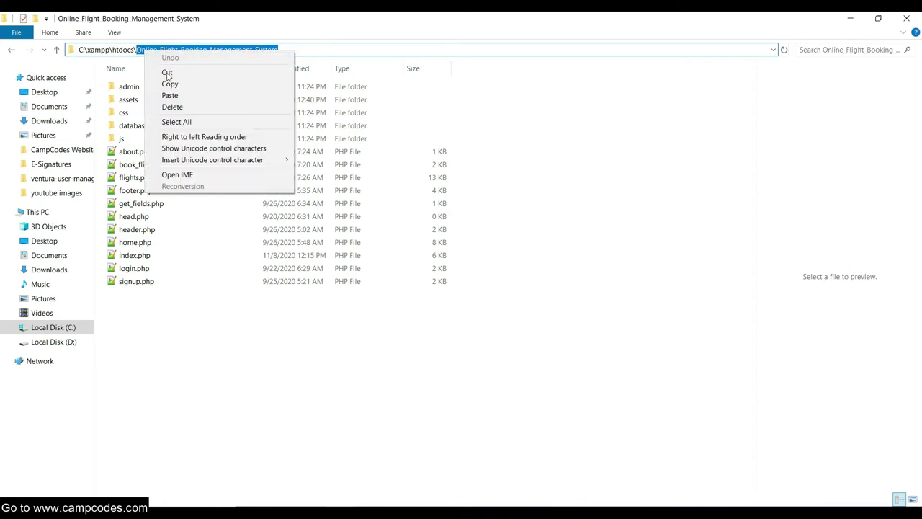
left_click(169, 82)
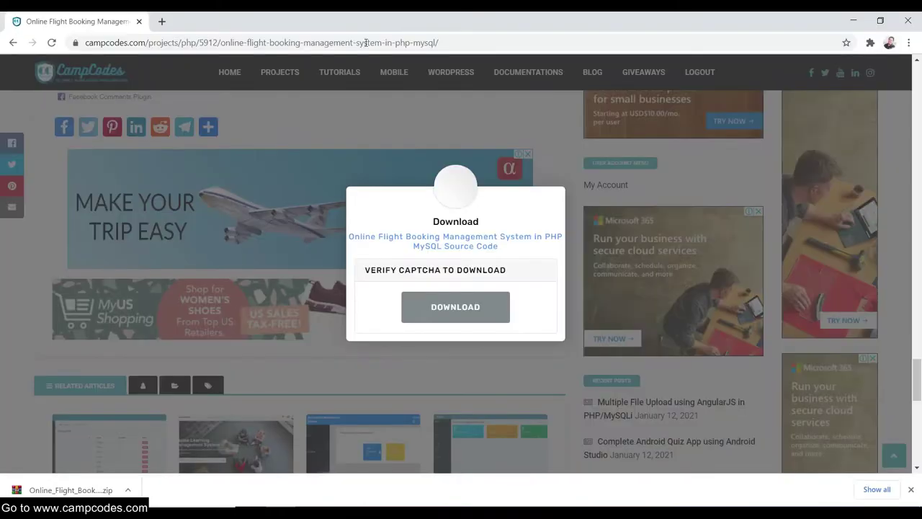
Scroll the CampCodes page to the setup steps and admin login details.
left_click(427, 40)
left_click_drag(477, 43, 436, 43)
left_click(472, 42)
left_click(258, 362)
scroll(354, 249, "up", 10)
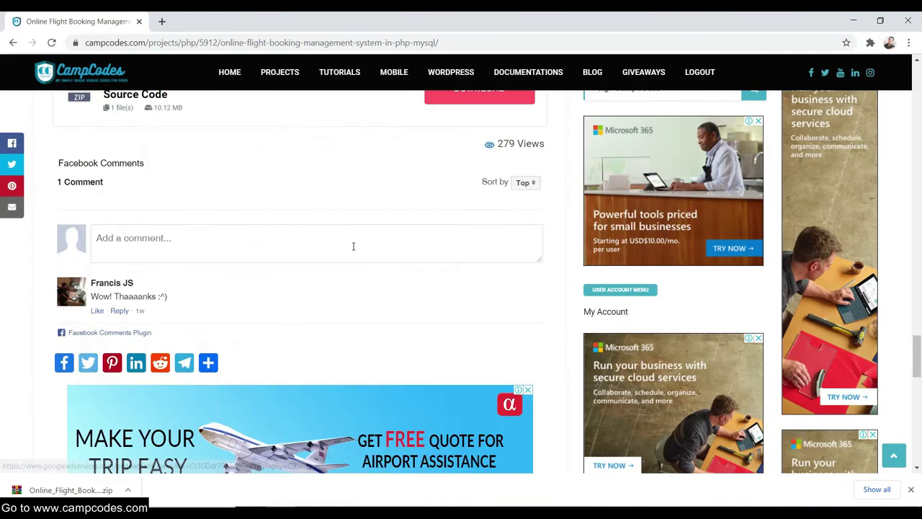
scroll(354, 255, "down", 2)
left_click_drag(261, 362, 57, 362)
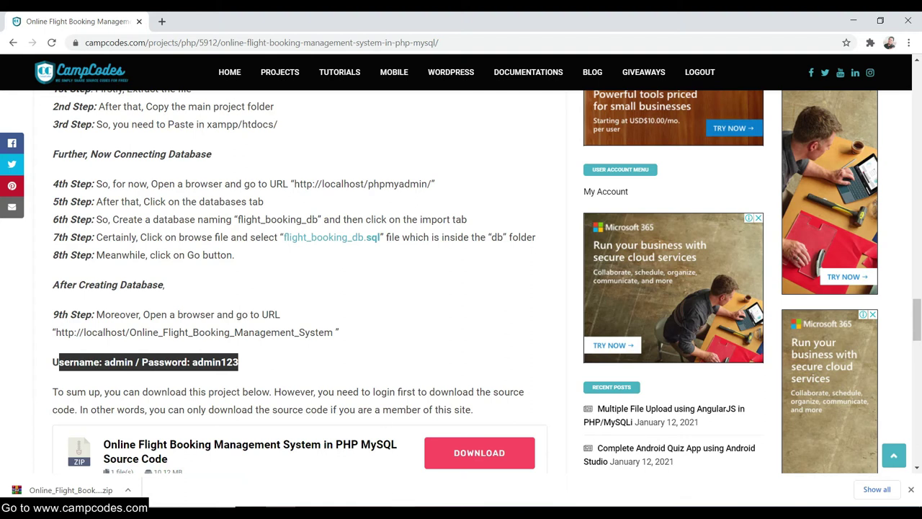
Load localhost/Online_Flight_Booking_Management_System by pasting the folder name over dashboard/.
key("alt+Tab")
left_click(304, 60)
left_click(314, 60)
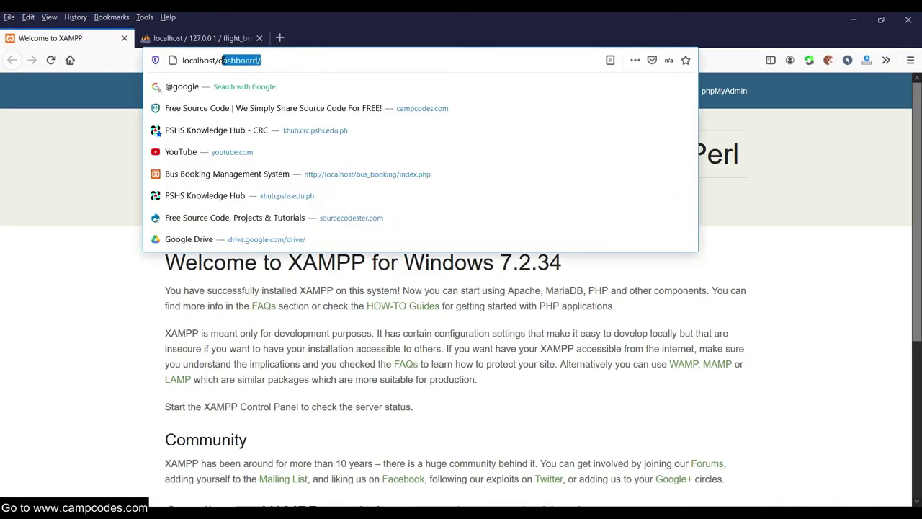
right_click(242, 63)
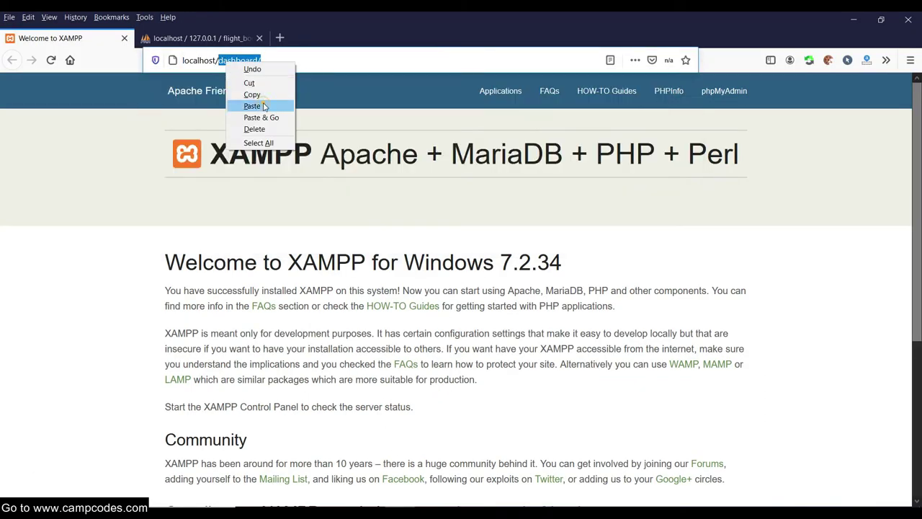
left_click(267, 105)
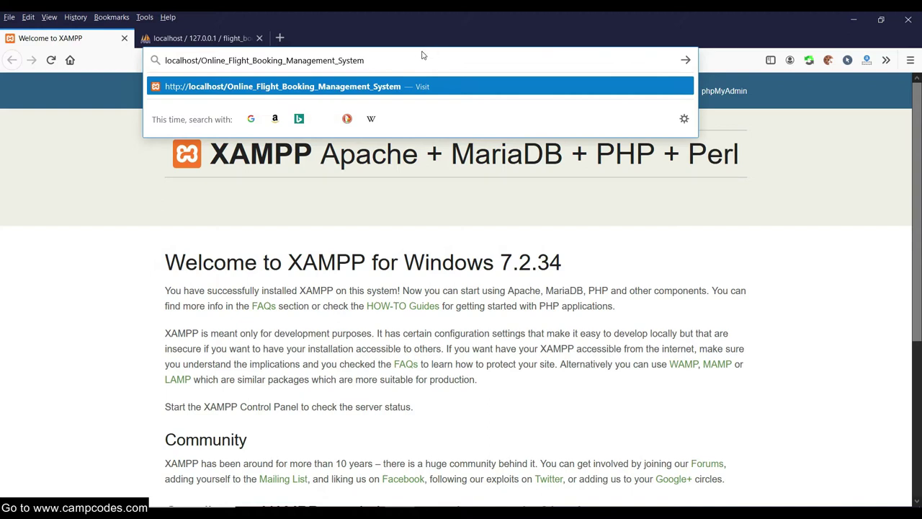
key("Return")
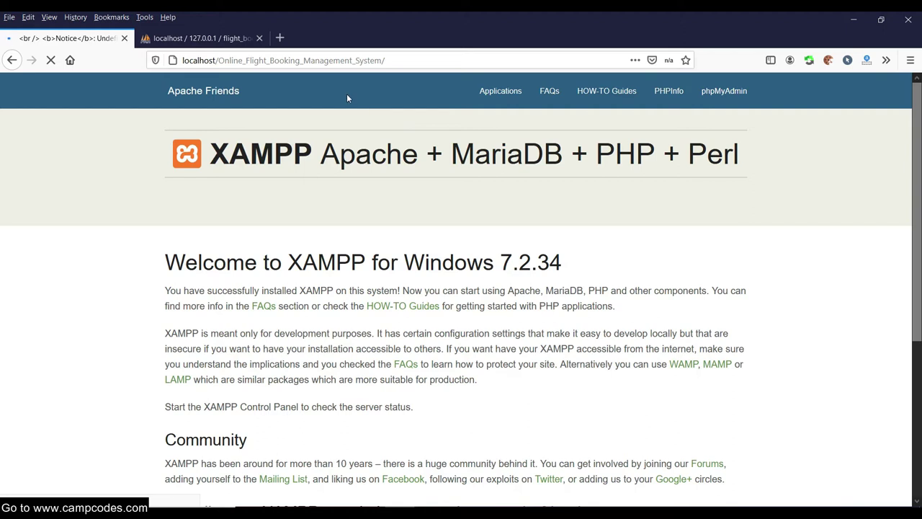
scroll(389, 115, "down", 5)
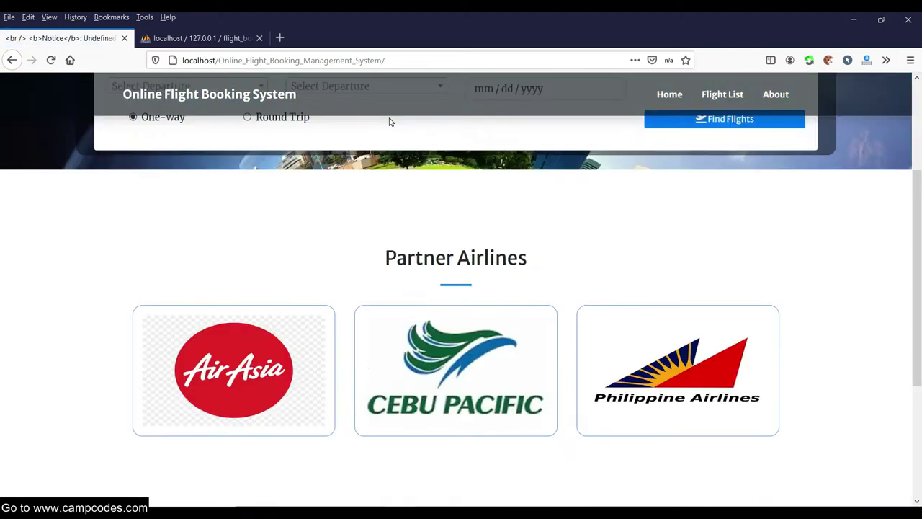
scroll(388, 129, "up", 4)
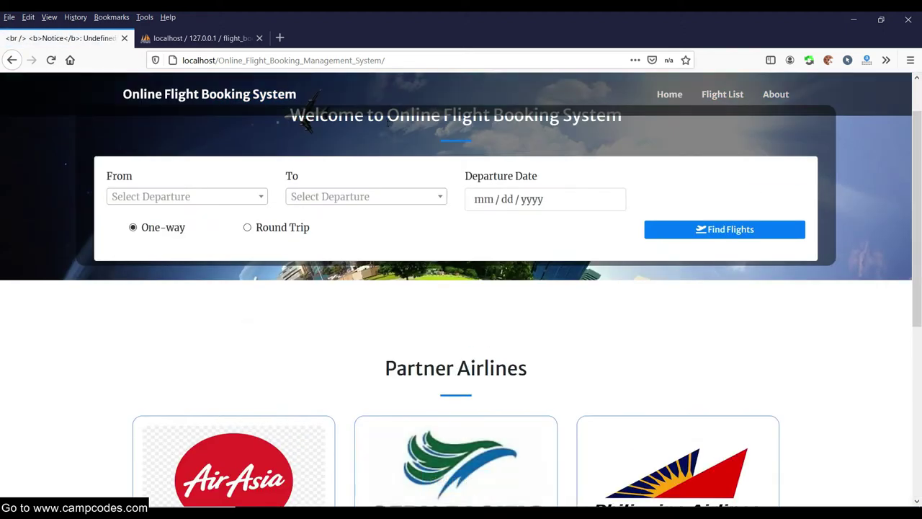
scroll(388, 122, "up", 1)
scroll(386, 126, "down", 5)
scroll(385, 132, "up", 5)
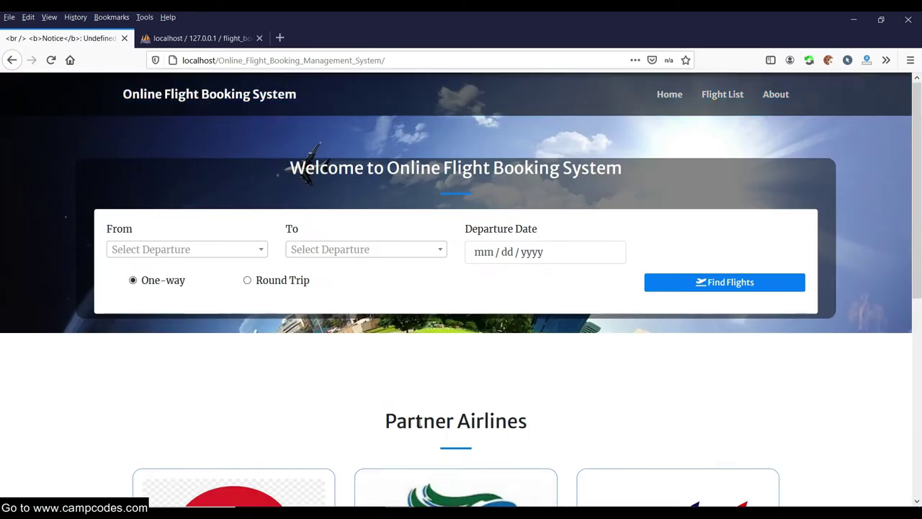
Read the image links in the admin folder's readme.txt, then close it.
mouse_move(339, 513)
left_click(288, 447)
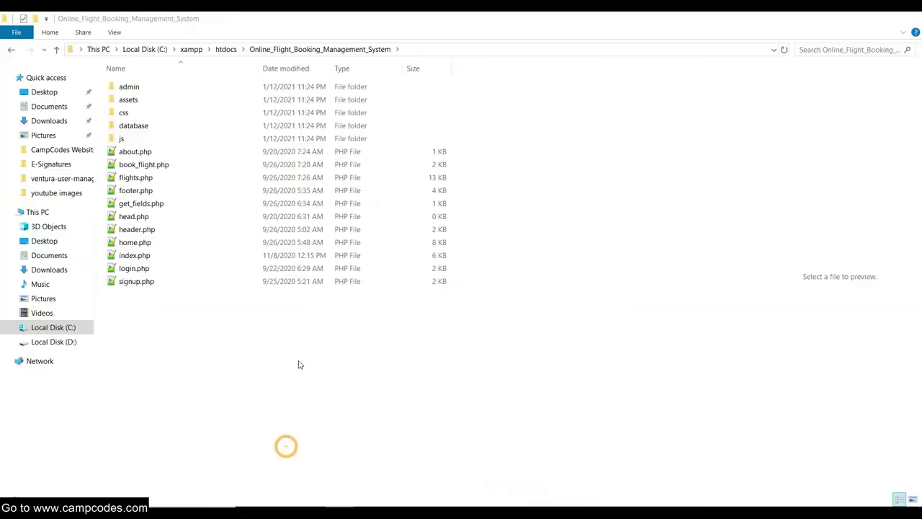
double_click(147, 87)
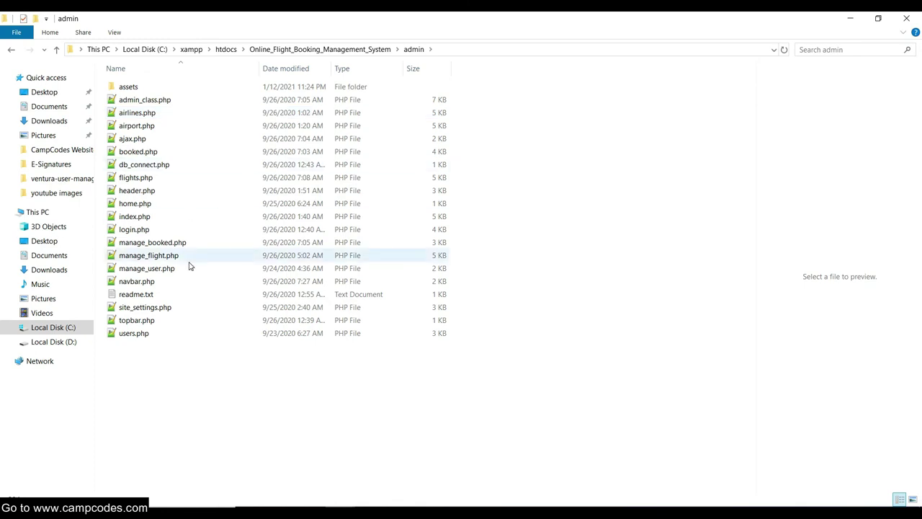
double_click(148, 294)
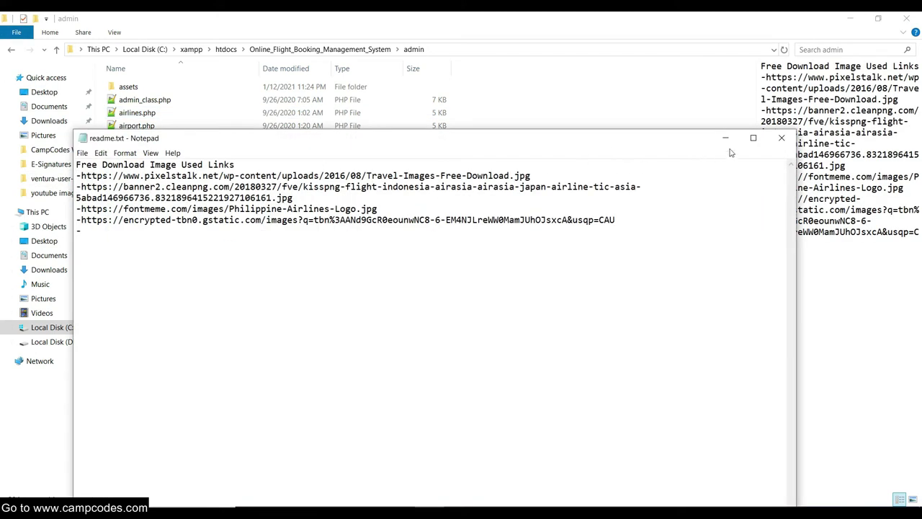
left_click(777, 138)
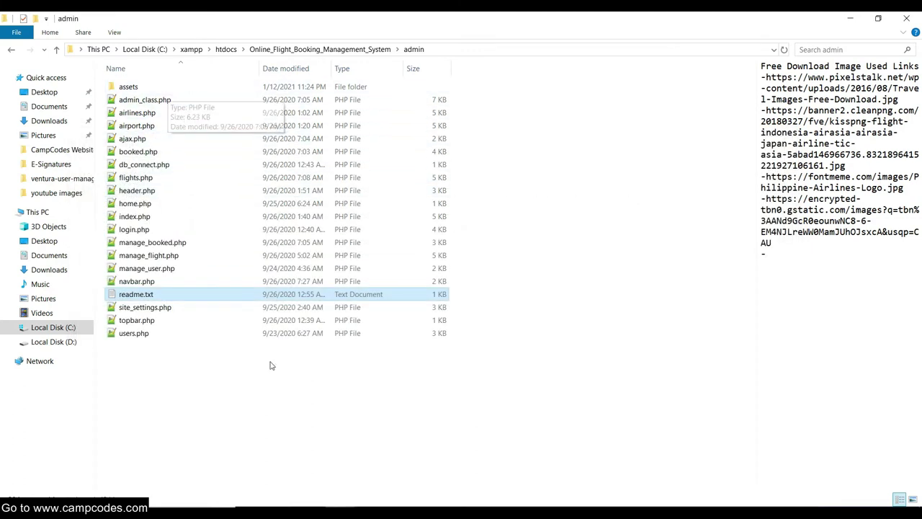
Return to the flight booking site in Firefox.
left_click(263, 439)
mouse_move(281, 513)
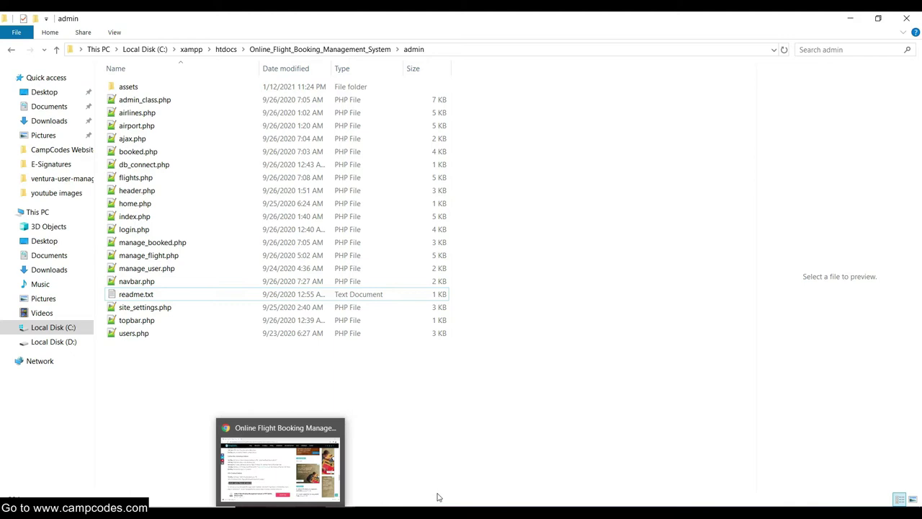
left_click(280, 461)
scroll(346, 278, "down", 5)
scroll(358, 290, "up", 1)
scroll(607, 245, "up", 4)
left_click(776, 97)
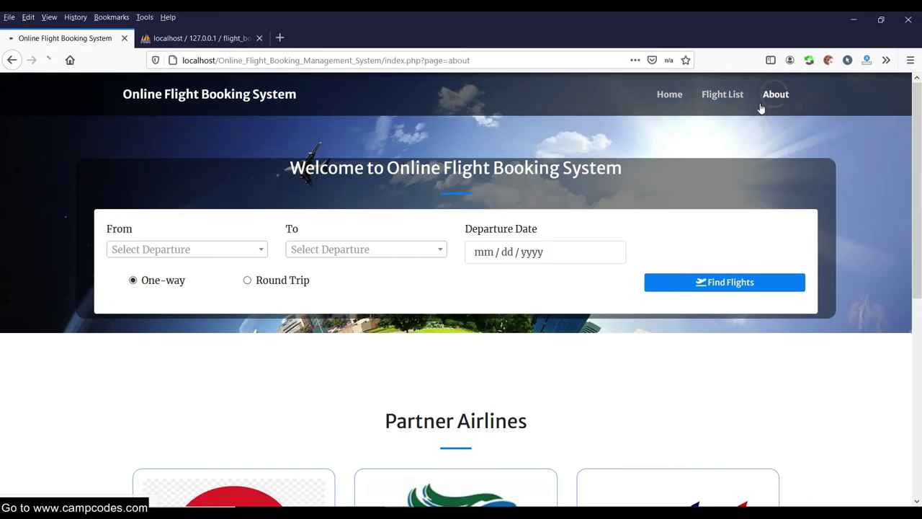
scroll(686, 210, "down", 5)
scroll(686, 210, "up", 4)
scroll(718, 200, "down", 5)
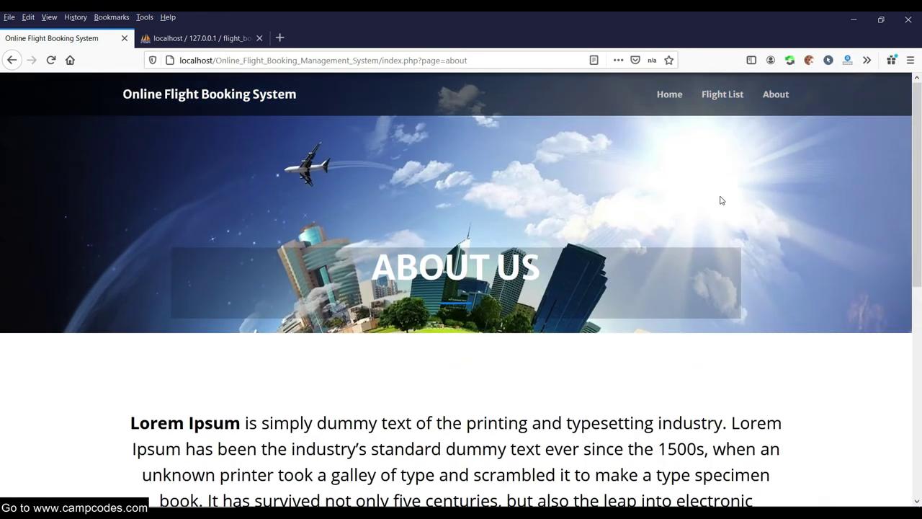
left_click(669, 95)
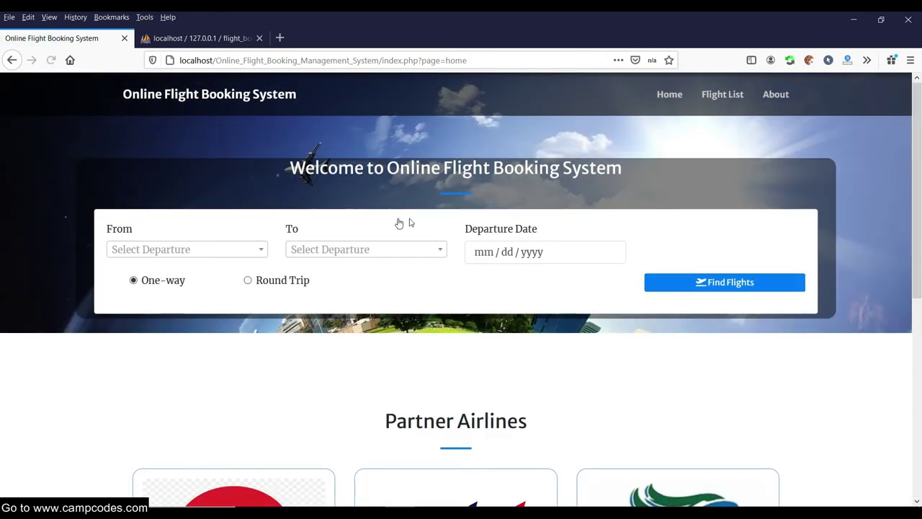
scroll(379, 223, "down", 5)
scroll(321, 224, "up", 5)
left_click(247, 250)
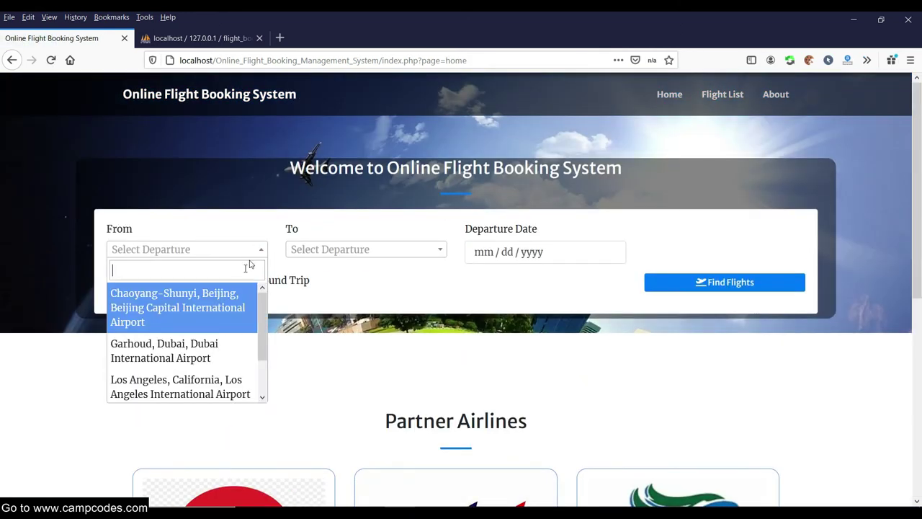
scroll(224, 317, "down", 4)
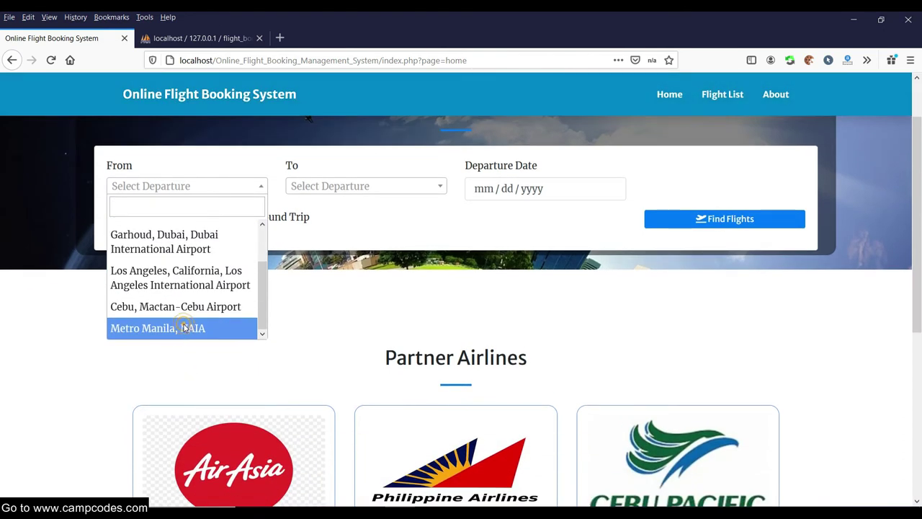
left_click(181, 326)
scroll(344, 294, "down", 2)
scroll(345, 295, "down", 3)
scroll(490, 294, "up", 3)
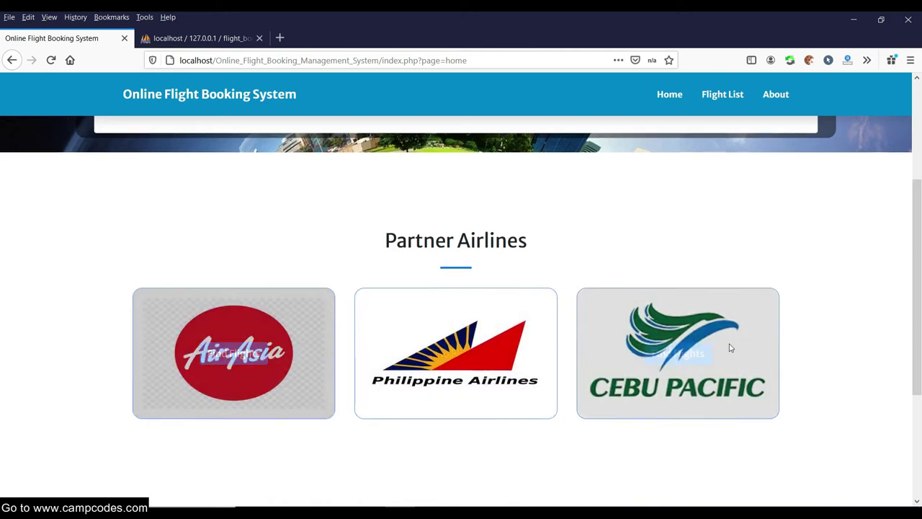
scroll(721, 349, "down", 3)
scroll(709, 348, "up", 5)
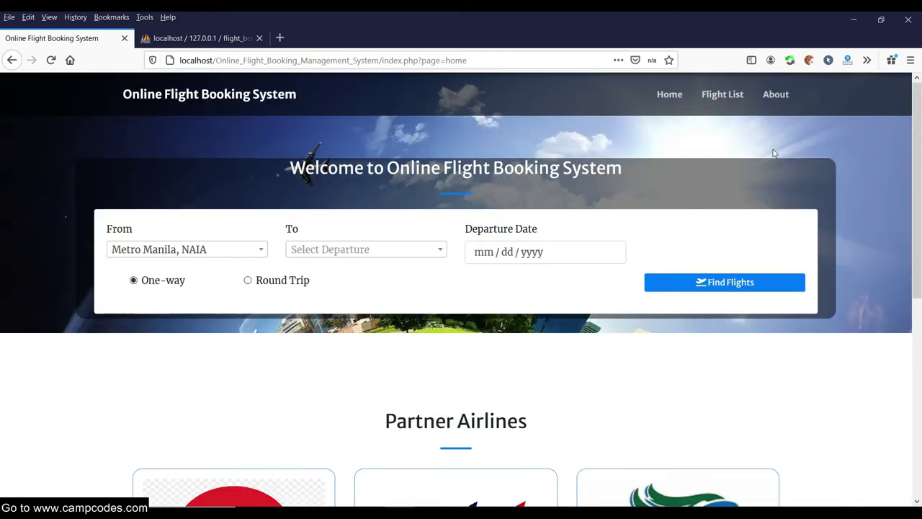
left_click(773, 98)
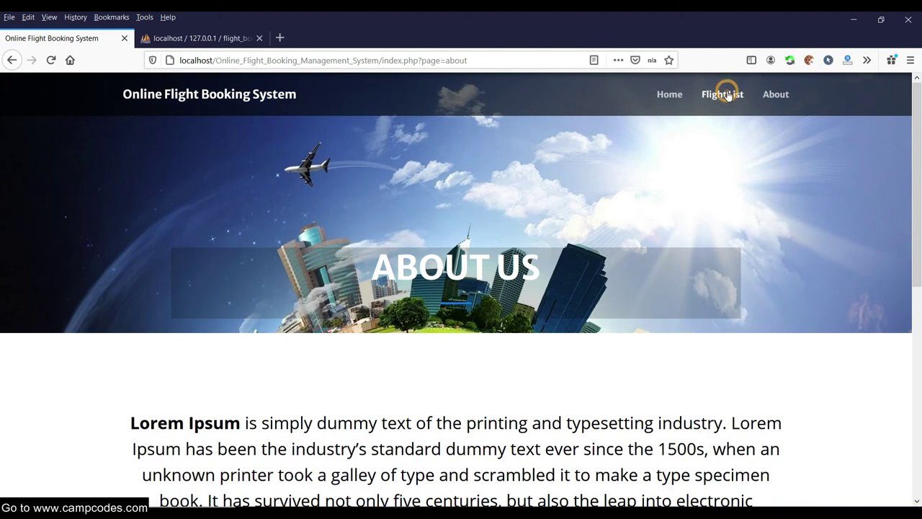
left_click(728, 96)
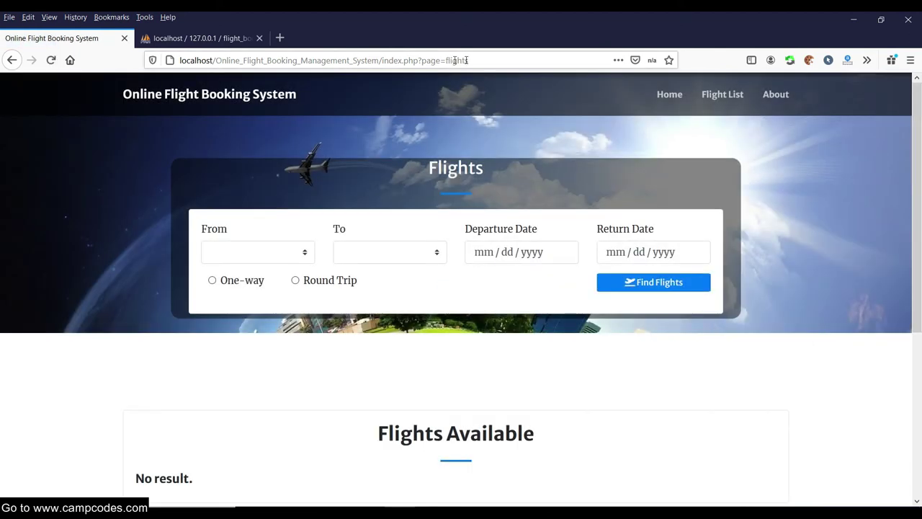
left_click(475, 60)
left_click(494, 60)
left_click_drag(495, 60, 381, 65)
left_click_drag(480, 61, 388, 62)
key("BackSpace")
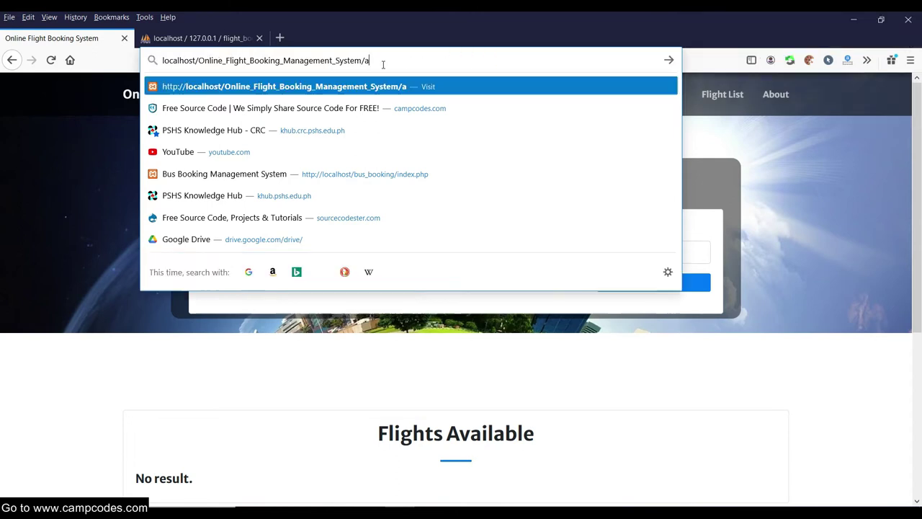
type("admin.ph")
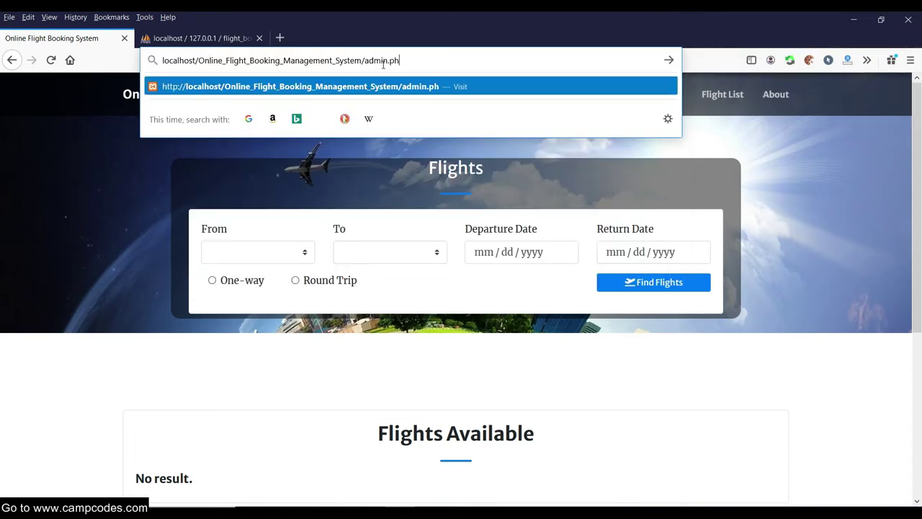
type("p")
key("Return")
left_click(11, 60)
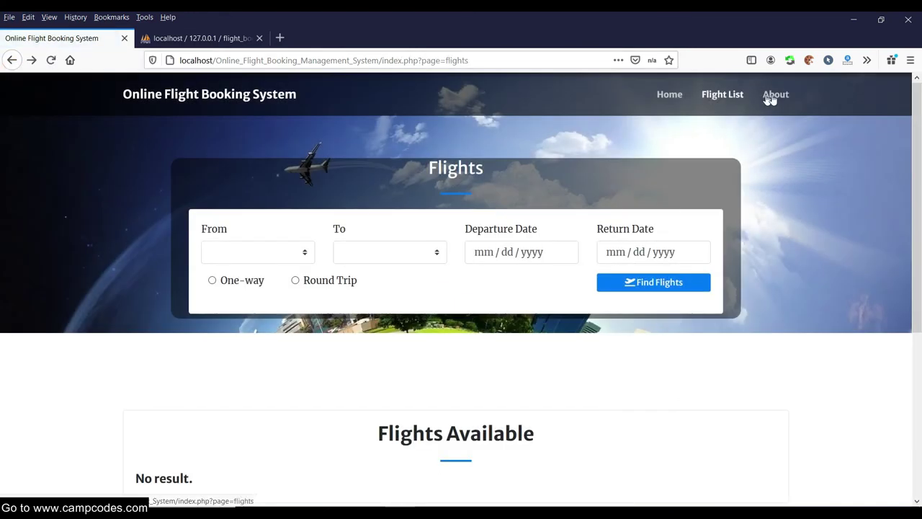
left_click(776, 94)
scroll(674, 136, "down", 5)
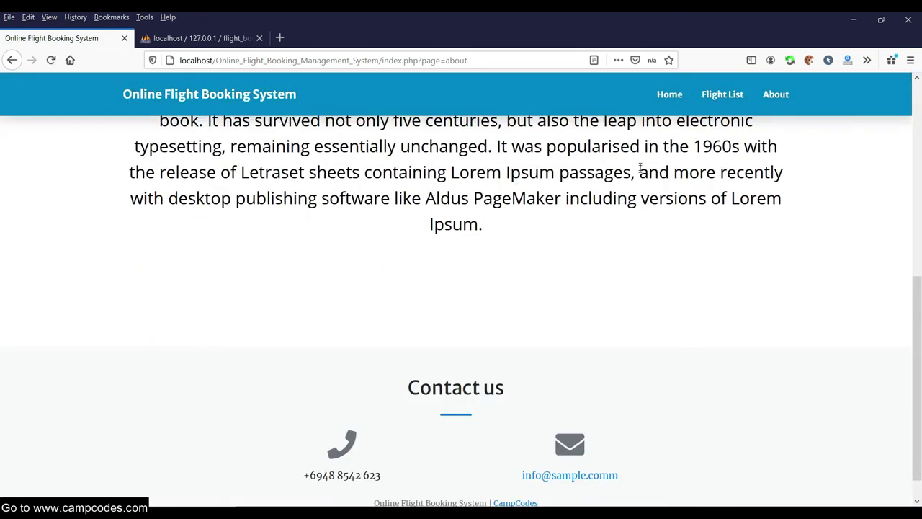
scroll(639, 171, "up", 5)
left_click(667, 94)
scroll(486, 216, "down", 5)
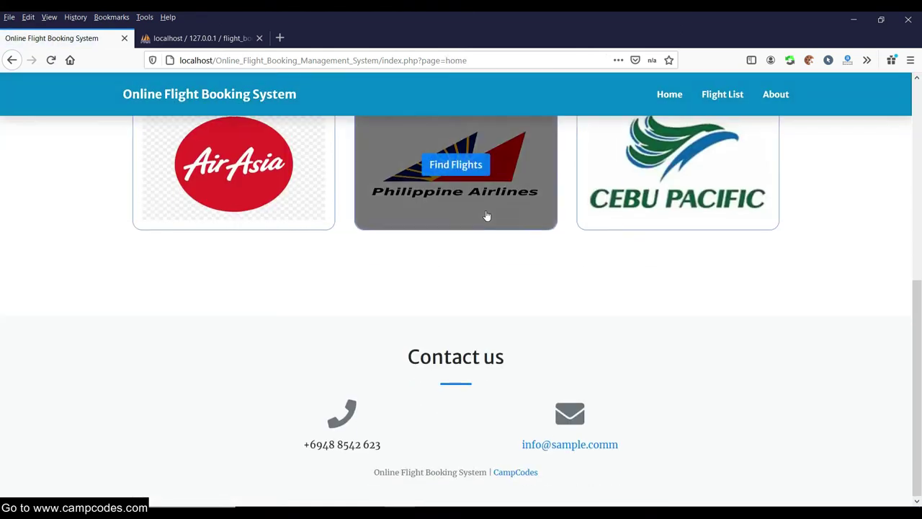
scroll(488, 202, "up", 5)
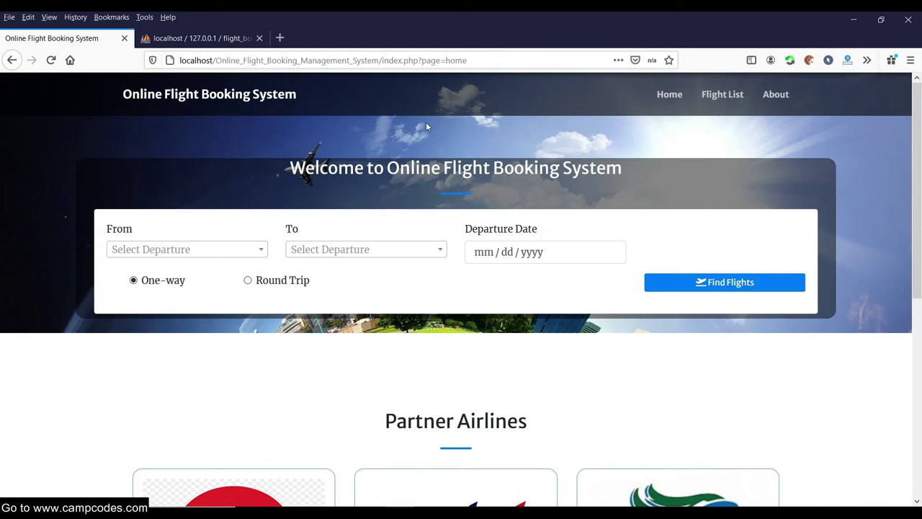
scroll(573, 169, "down", 5)
scroll(528, 128, "up", 5)
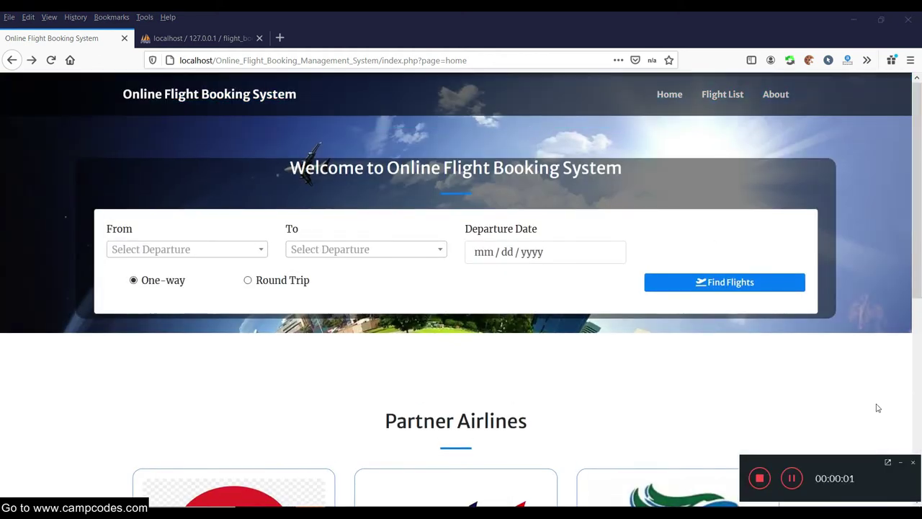
left_click(903, 462)
Change the site address to /admin/ to reach the admin login page.
left_click_drag(467, 60, 379, 61)
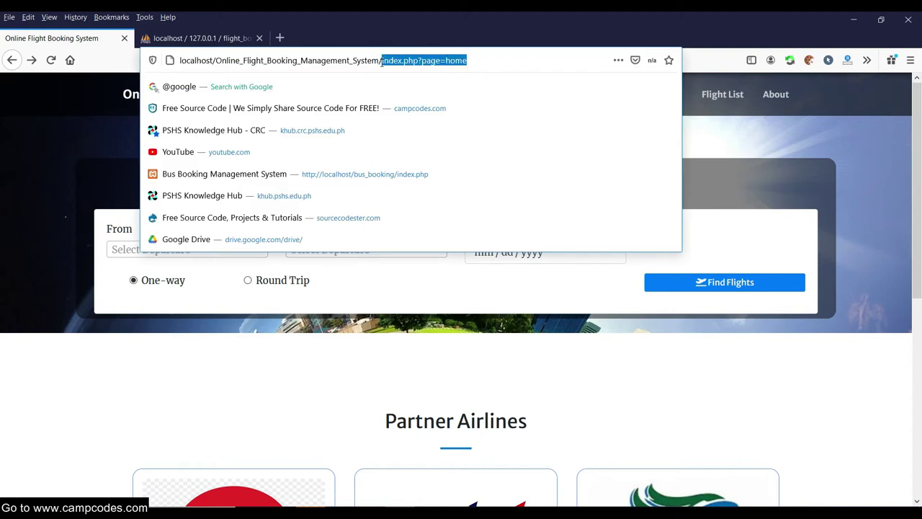
key("BackSpace")
type("admi")
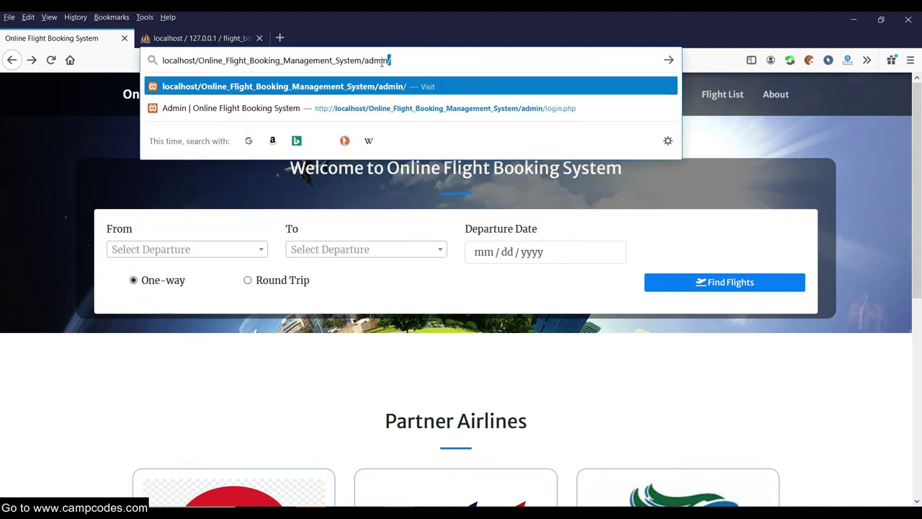
key("Return")
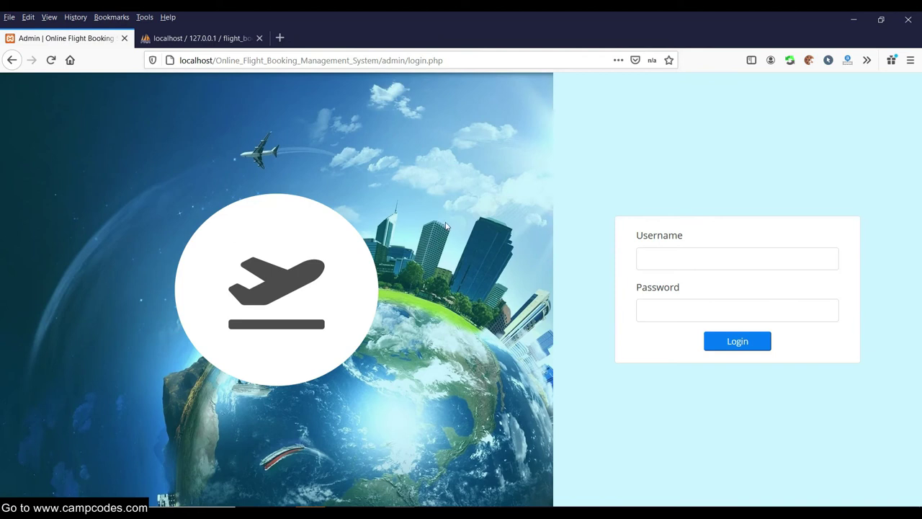
Fill the admin username and paste the demo password copied from the CampCodes page.
left_click(674, 265)
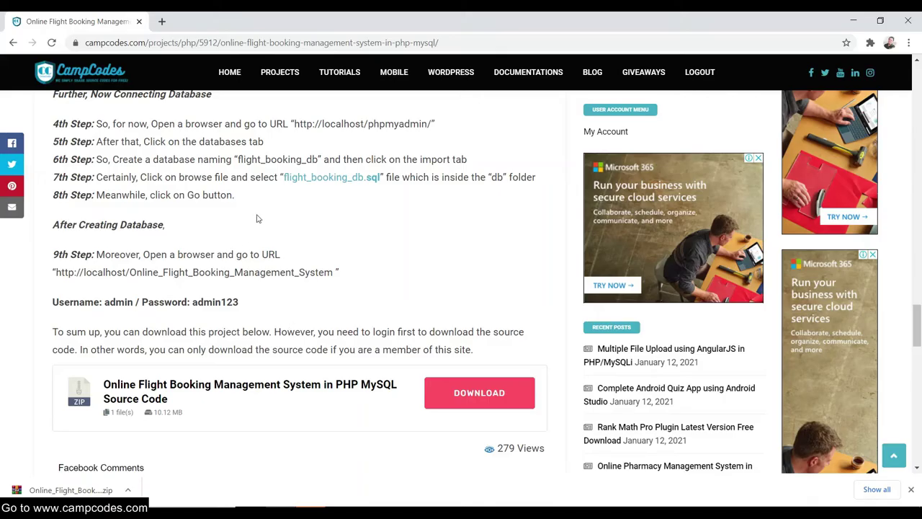
left_click_drag(242, 307, 200, 303)
right_click(206, 301)
left_click(235, 312)
left_click(376, 472)
left_click(699, 264)
type("ad")
left_click(678, 277)
left_click_drag(696, 305, 640, 316)
right_click(677, 310)
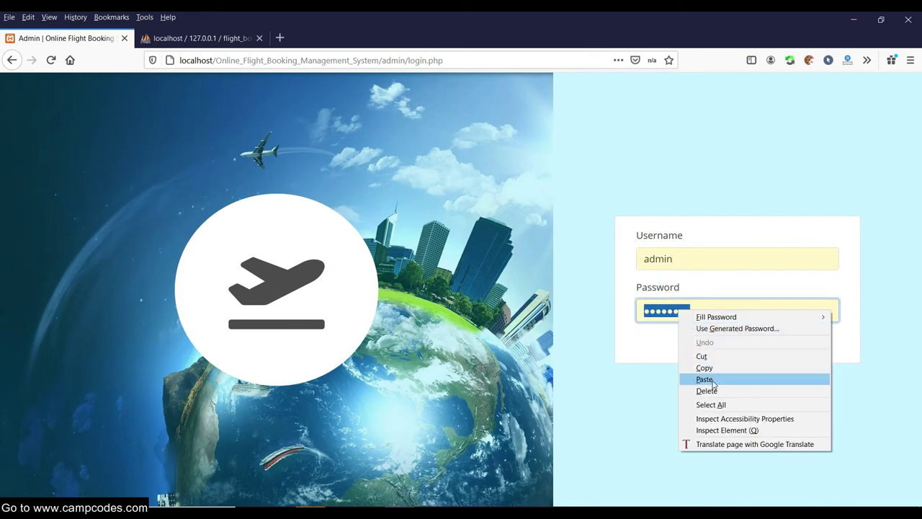
left_click(716, 380)
Log in to the admin panel with the entered credentials.
left_click(254, 492)
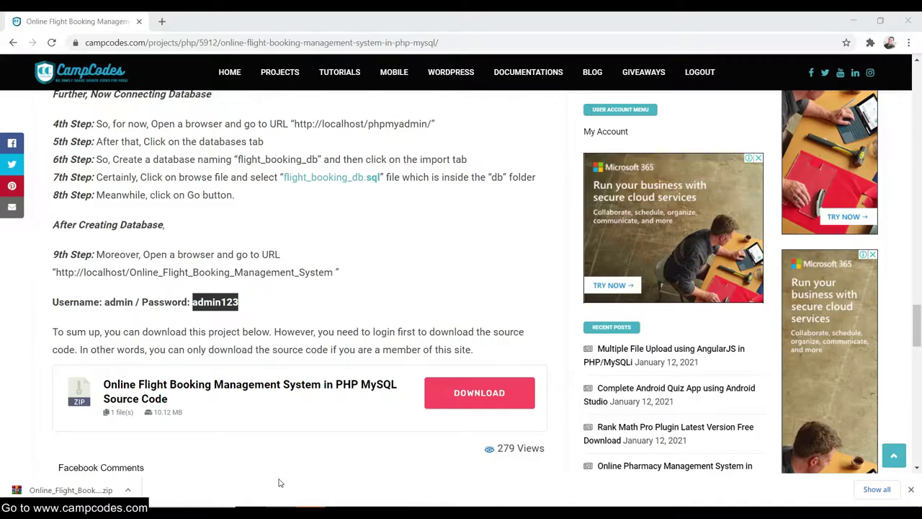
left_click_drag(266, 303, 32, 306)
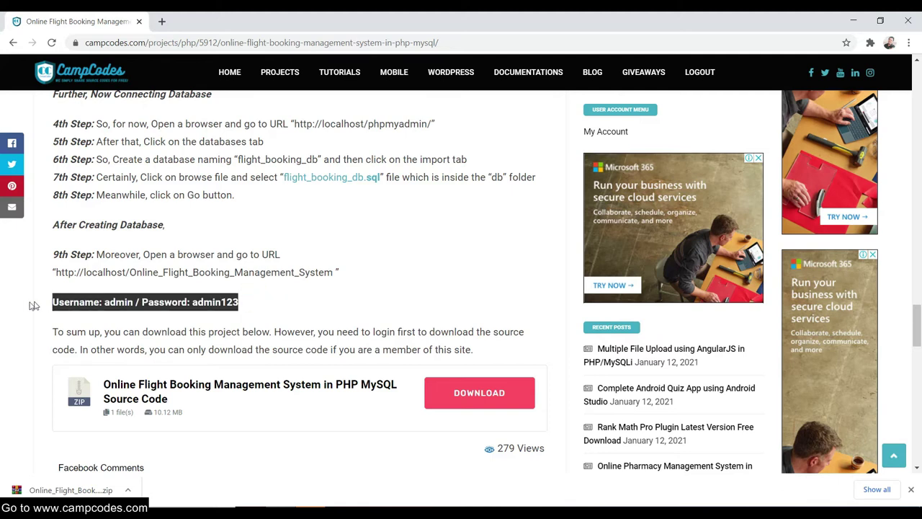
left_click(443, 322)
left_click(428, 507)
left_click(756, 342)
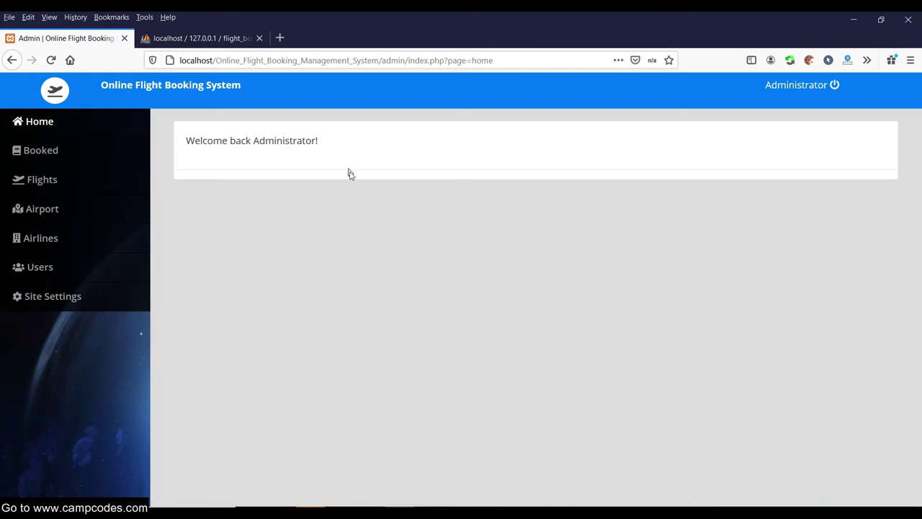
Go from the admin Home to the Booked flights list, then to Site Settings.
left_click(39, 121)
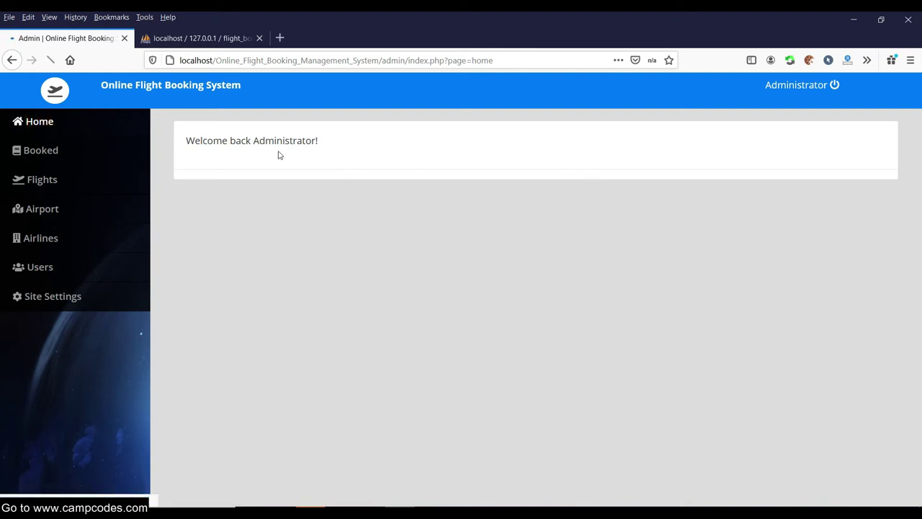
left_click(54, 152)
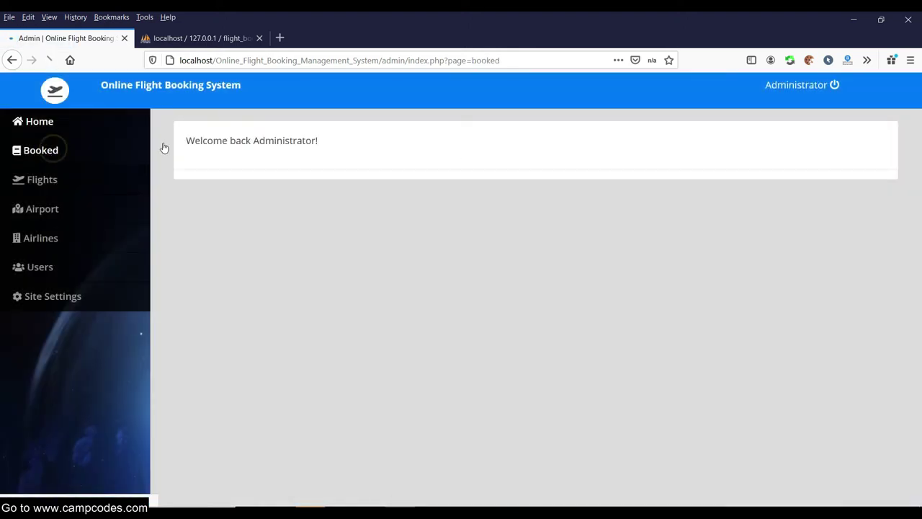
left_click(52, 298)
Replace the Site Settings Email with a suggested contact e-mail address.
left_click(236, 152)
left_click(271, 206)
double_click(278, 206)
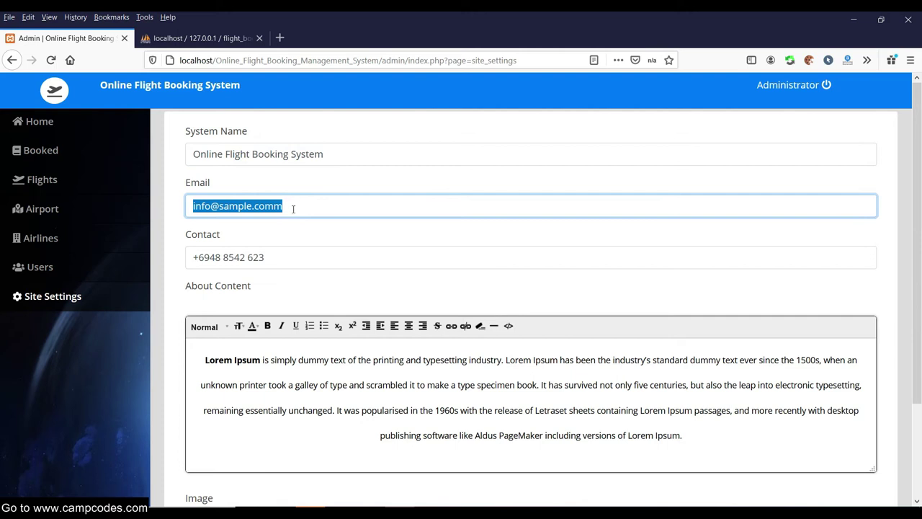
type("ser")
left_click(276, 223)
Retype the end of the Contact phone number and save the site settings.
left_click(281, 258)
left_click_drag(281, 258, 228, 260)
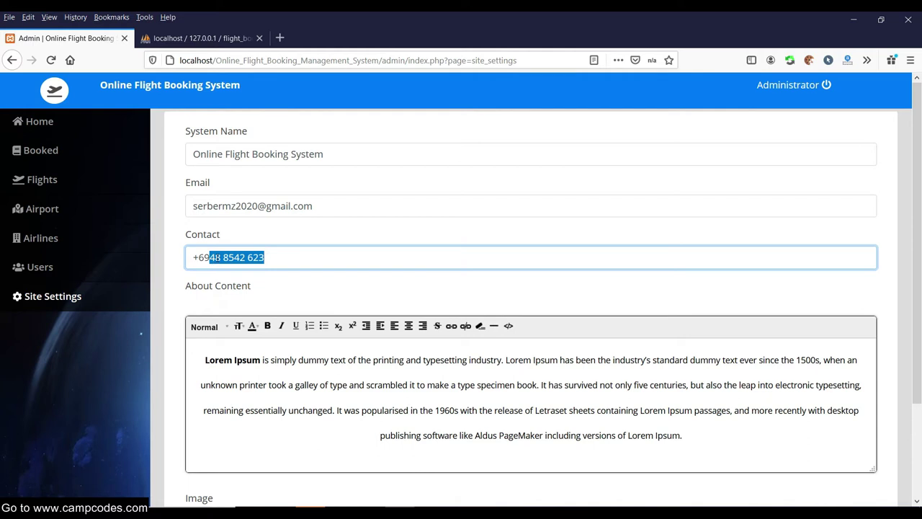
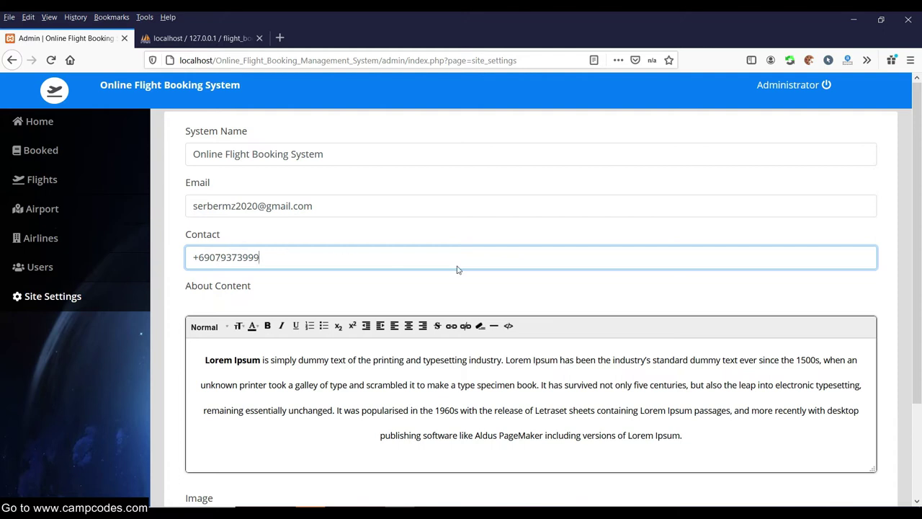
scroll(457, 270, "down", 3)
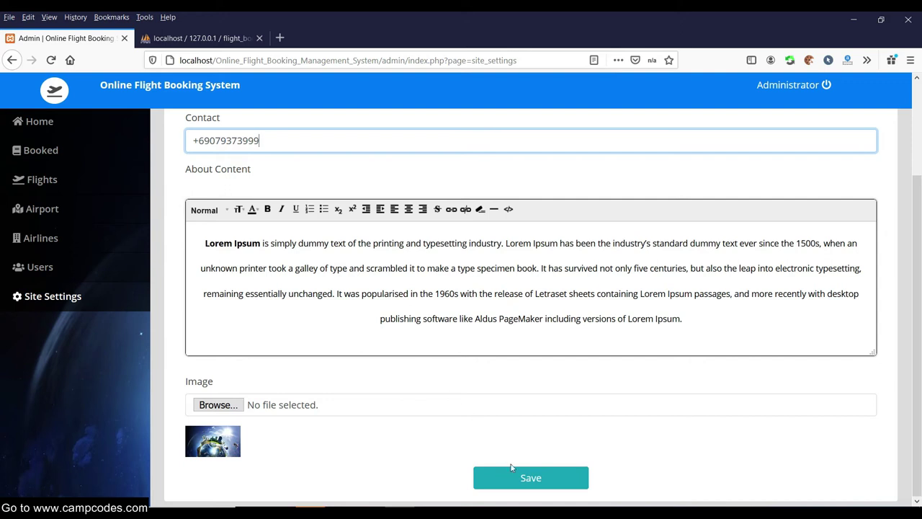
left_click(512, 470)
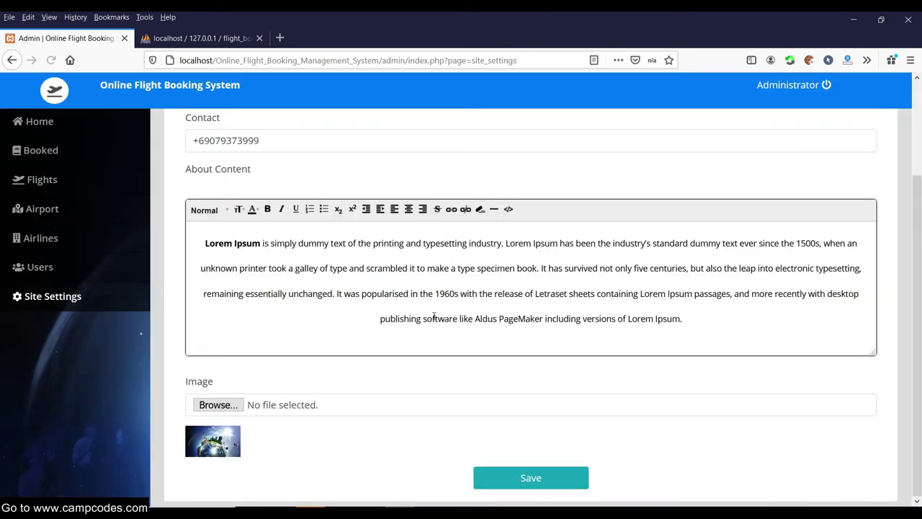
Open the public site homepage in a new tab beside the admin tab.
left_click_drag(377, 61, 179, 60)
key("ctrl+c")
left_click(280, 37)
key("ctrl+v")
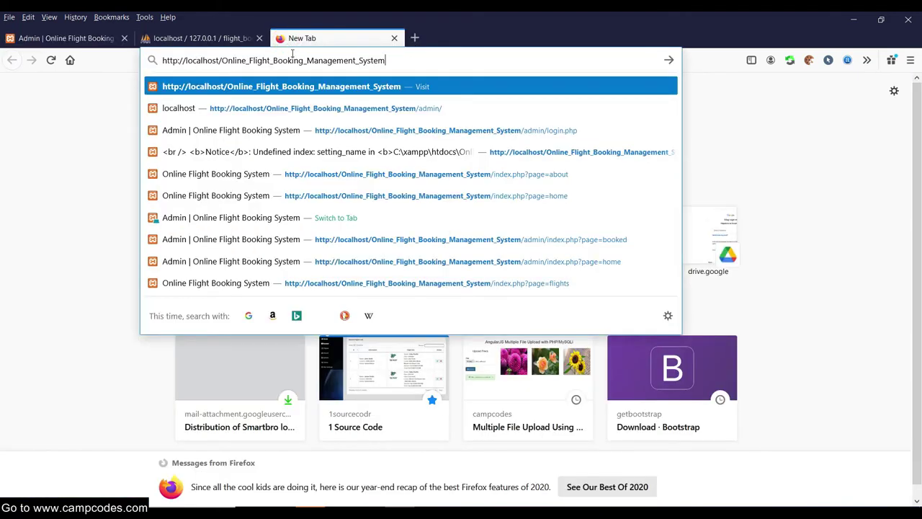
key("Return")
left_click_drag(320, 39, 209, 39)
Check the updated phone number and e-mail in the About page's Contact us footer.
scroll(349, 127, "down", 10)
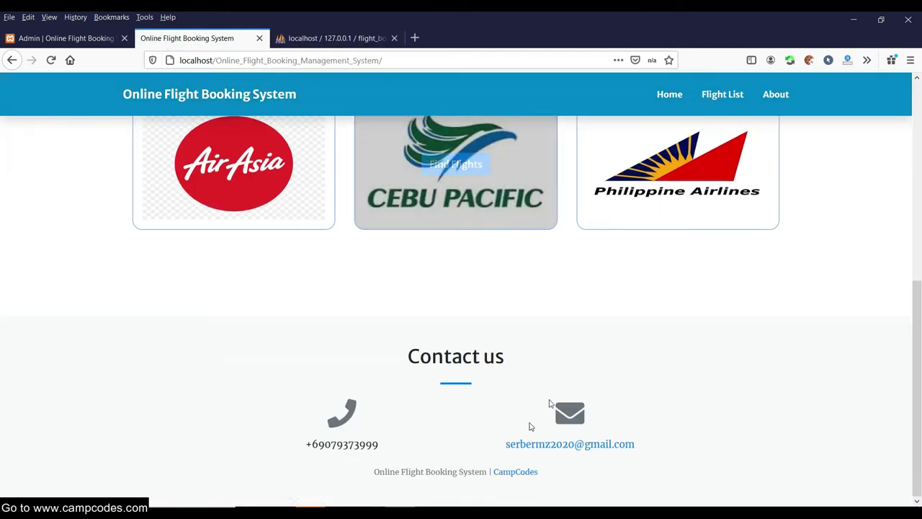
scroll(551, 401, "up", 10)
left_click(776, 93)
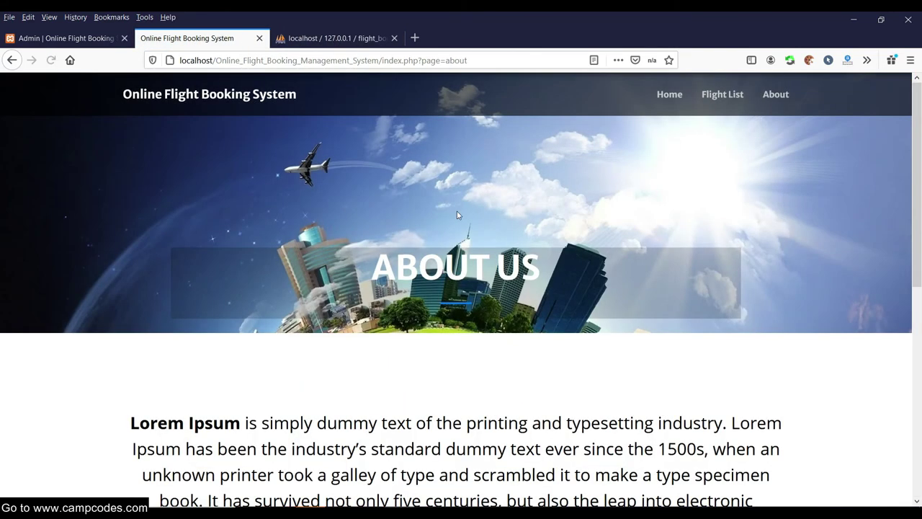
scroll(461, 212, "down", 10)
left_click_drag(402, 445, 301, 445)
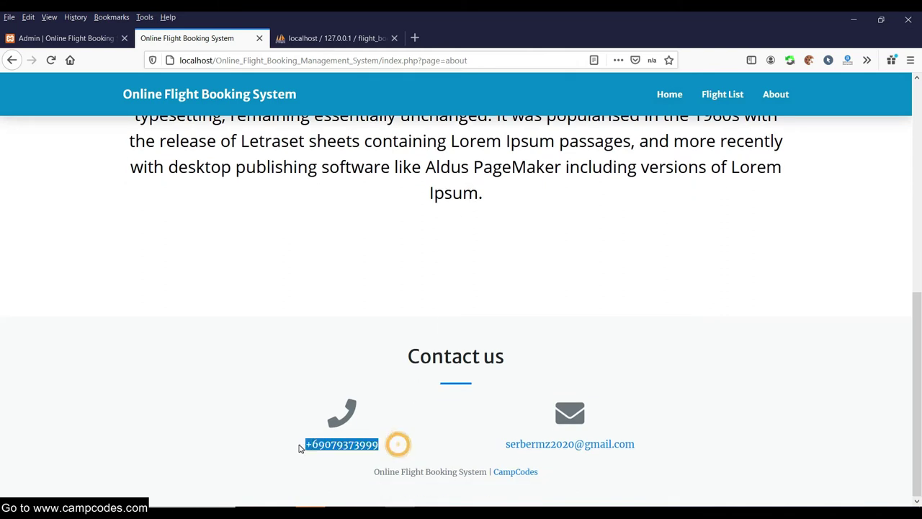
left_click_drag(680, 439, 493, 448)
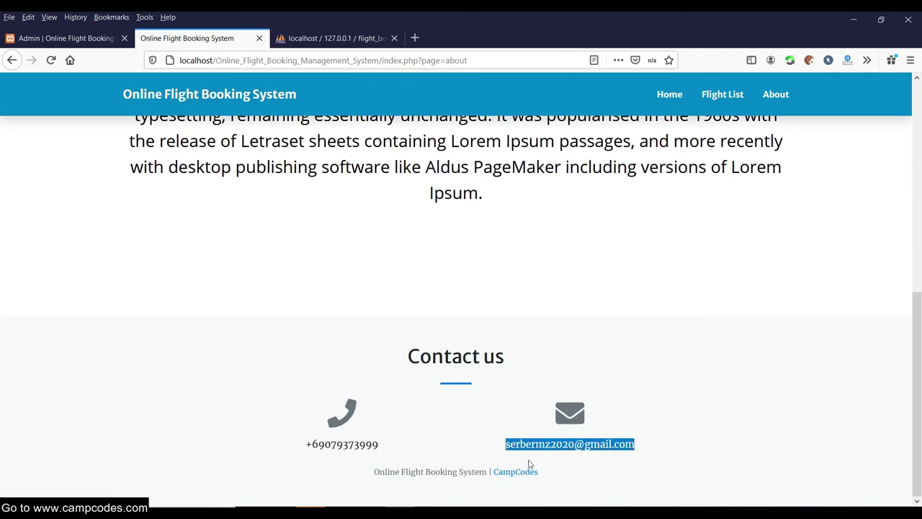
left_click(459, 440)
Go to the admin Users list and open the New user form.
left_click(69, 37)
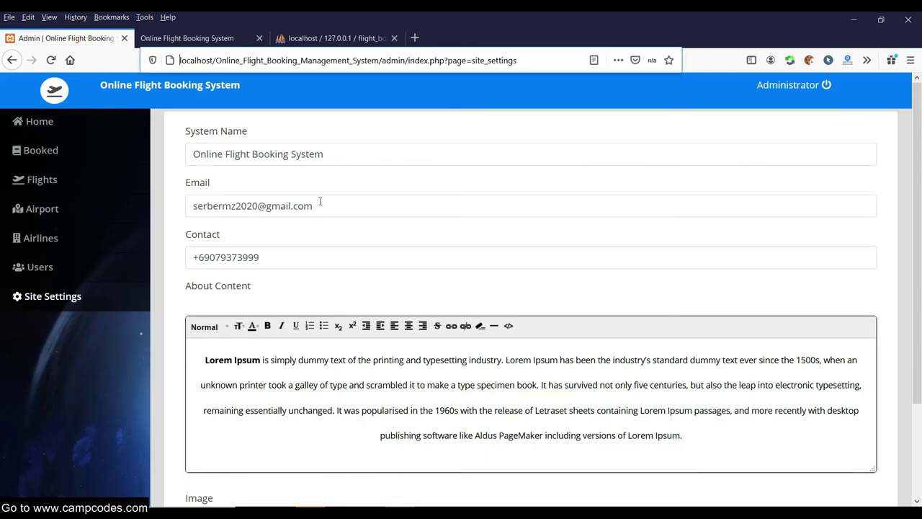
left_click(36, 266)
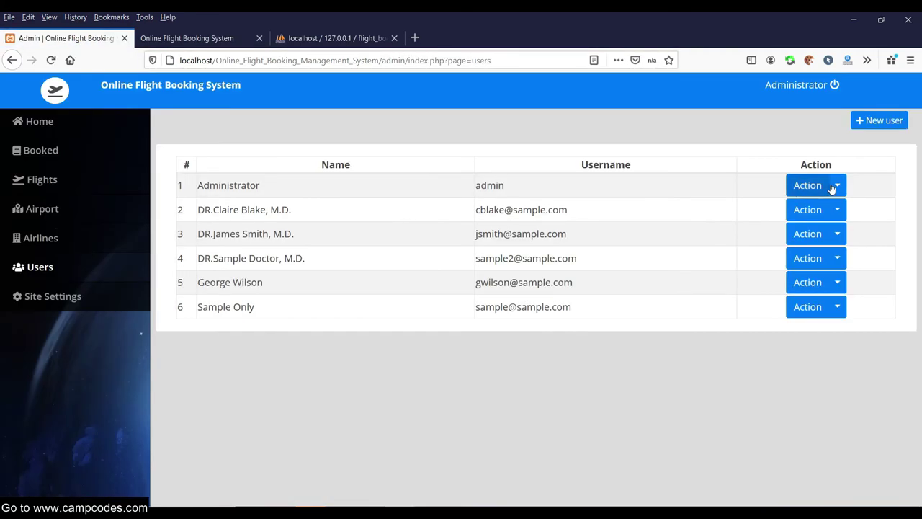
left_click(836, 185)
left_click(714, 390)
left_click(901, 125)
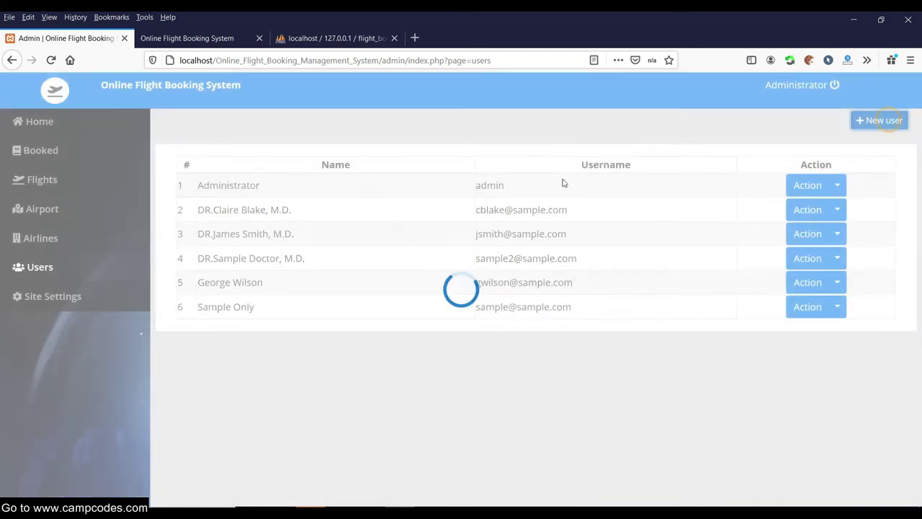
left_click(409, 324)
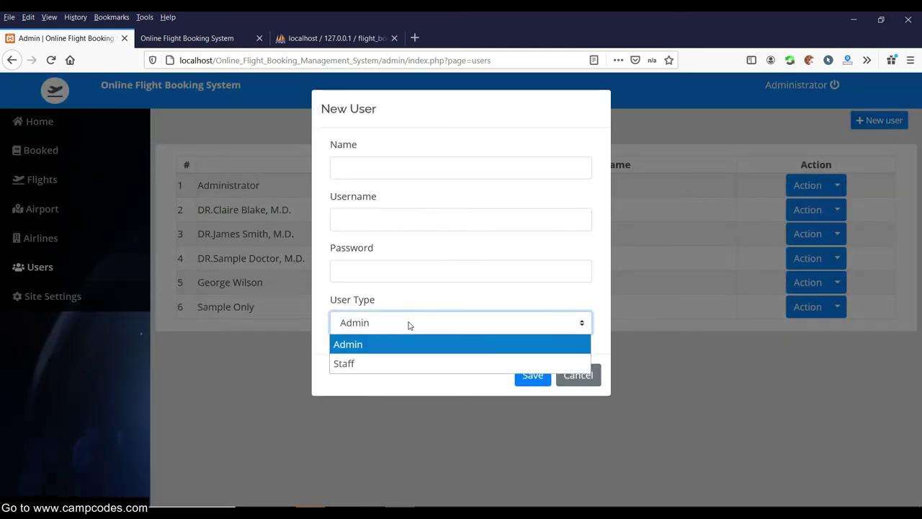
left_click(364, 160)
Enter name Sample, use a saved login, set User Type to Staff, and save.
left_click(370, 168)
type("ser")
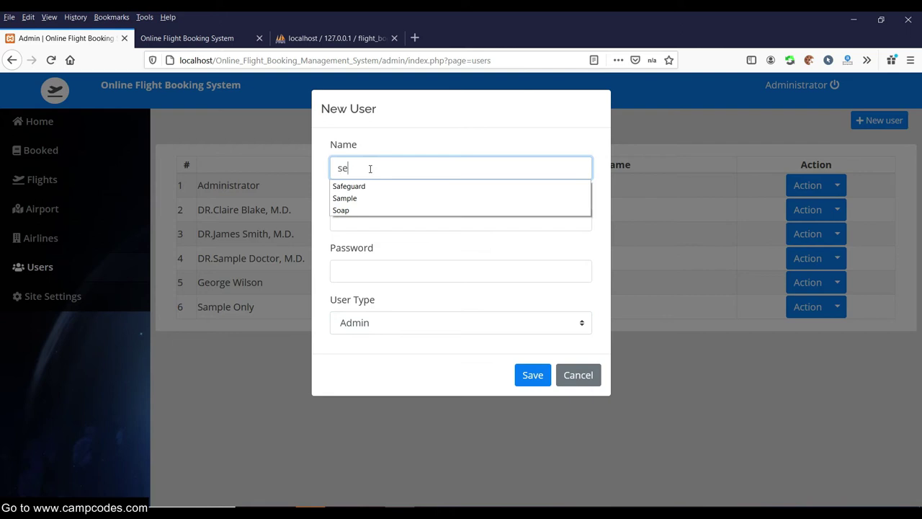
key("BackSpace")
key("BackSpace")
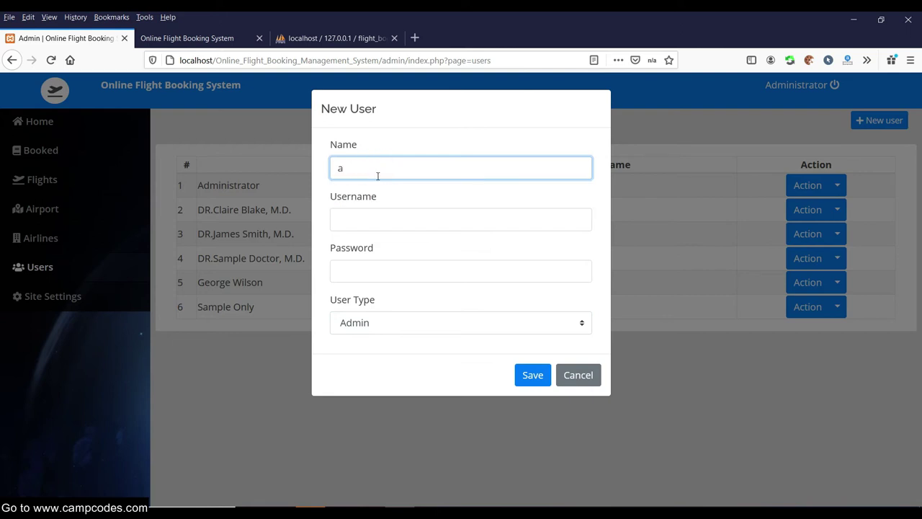
left_click(375, 197)
left_click(380, 221)
type("se")
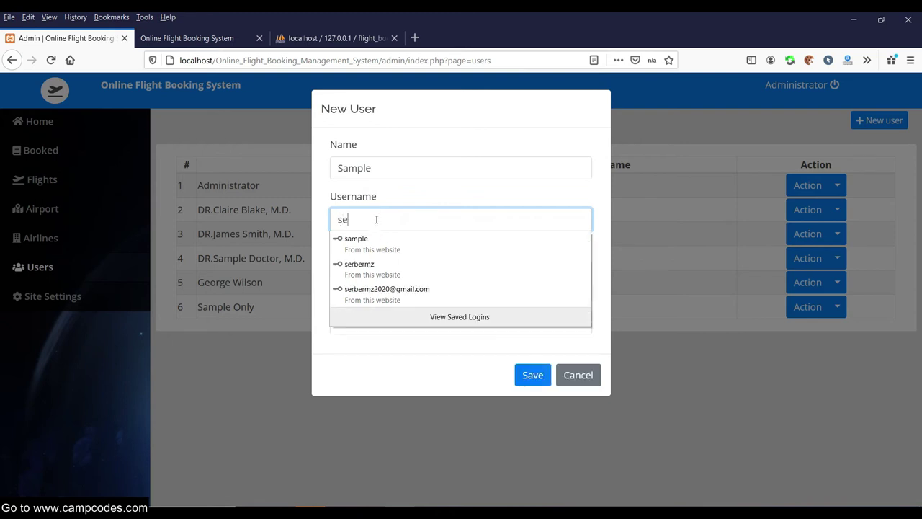
left_click(379, 243)
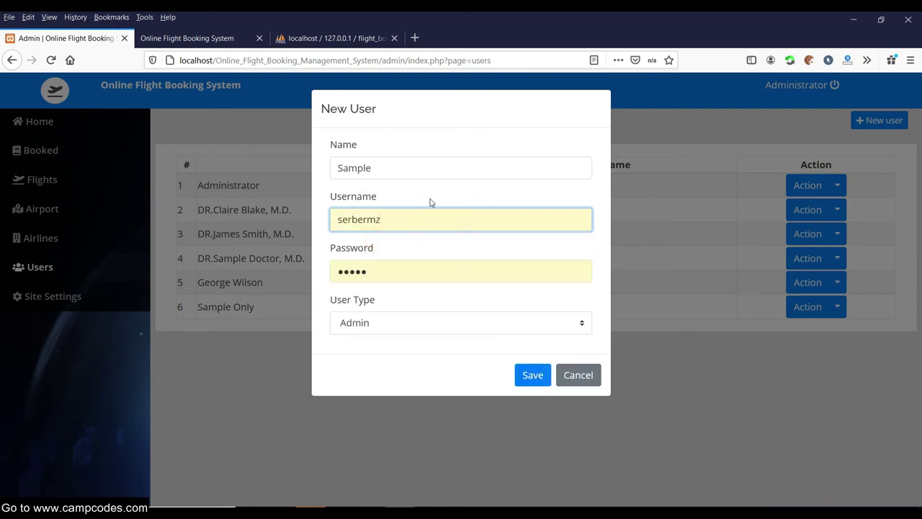
left_click(401, 323)
left_click(367, 364)
left_click(532, 375)
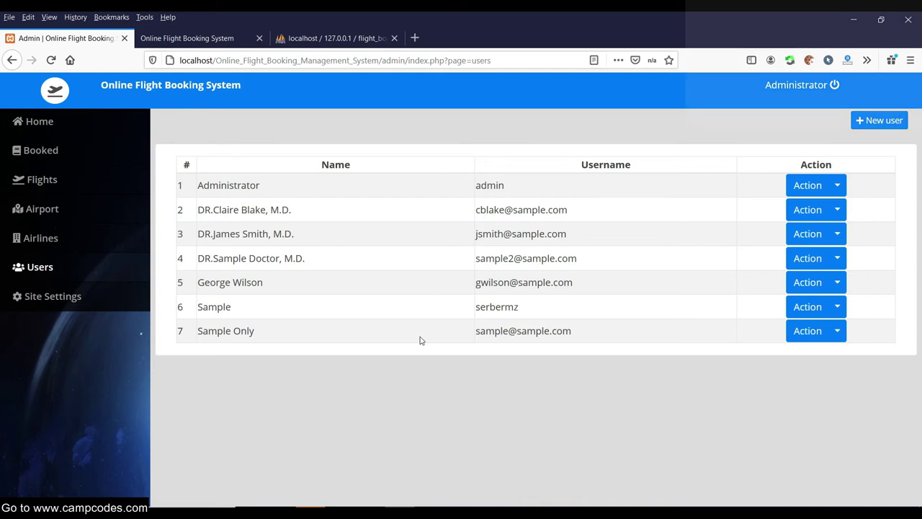
Add Siargao Airport with location Siargao, Surigao del Norte, and save it.
left_click(42, 245)
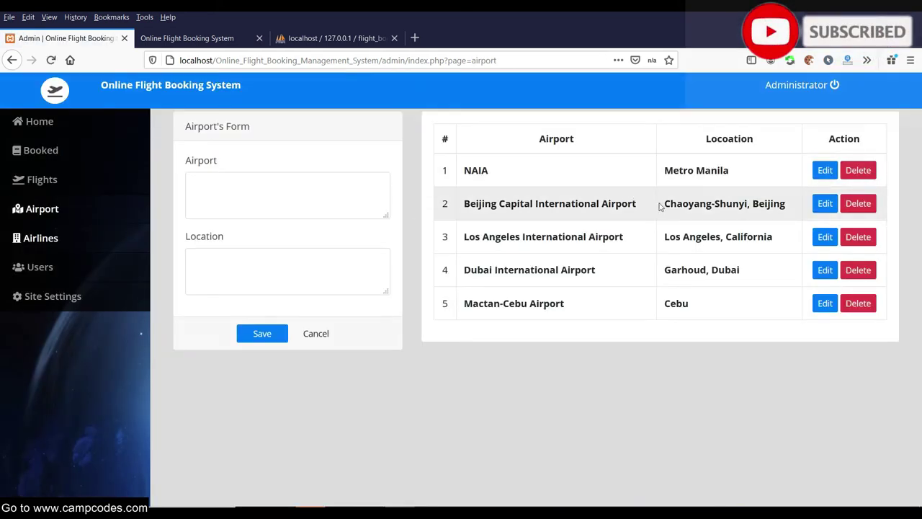
left_click(328, 189)
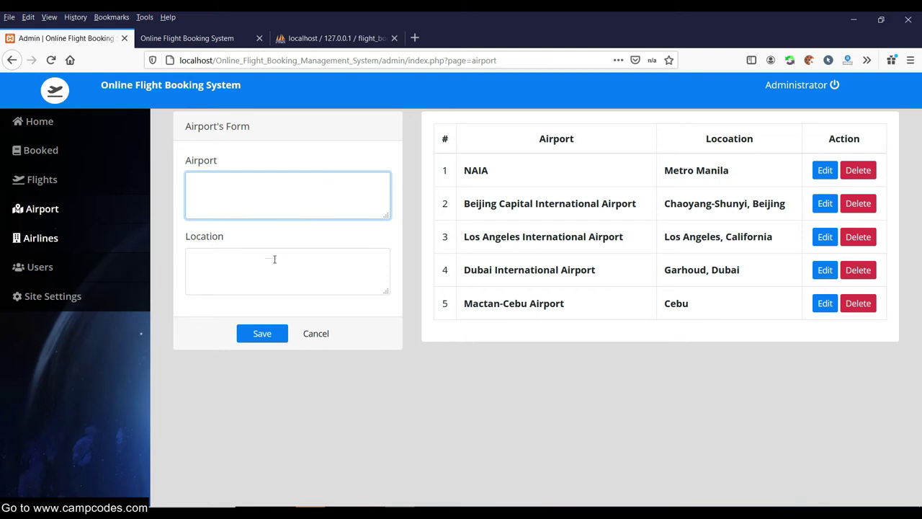
left_click(256, 200)
left_click(286, 262)
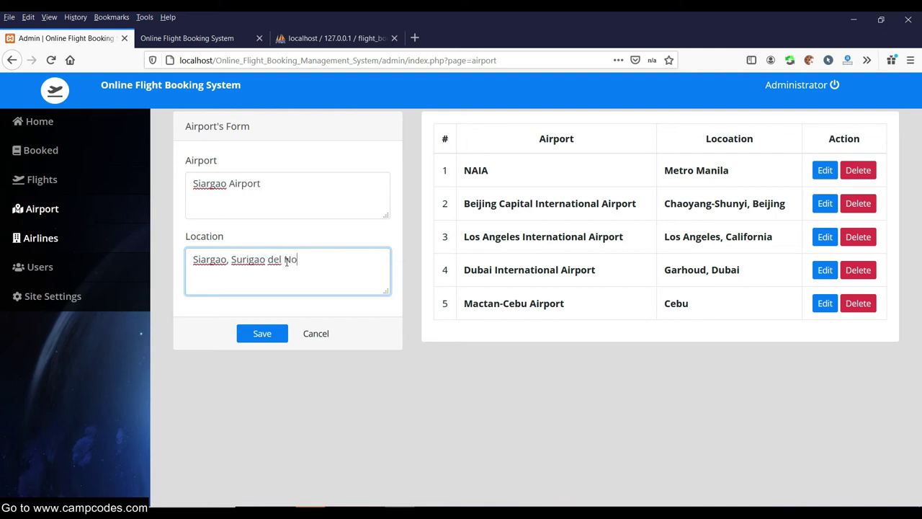
left_click(264, 332)
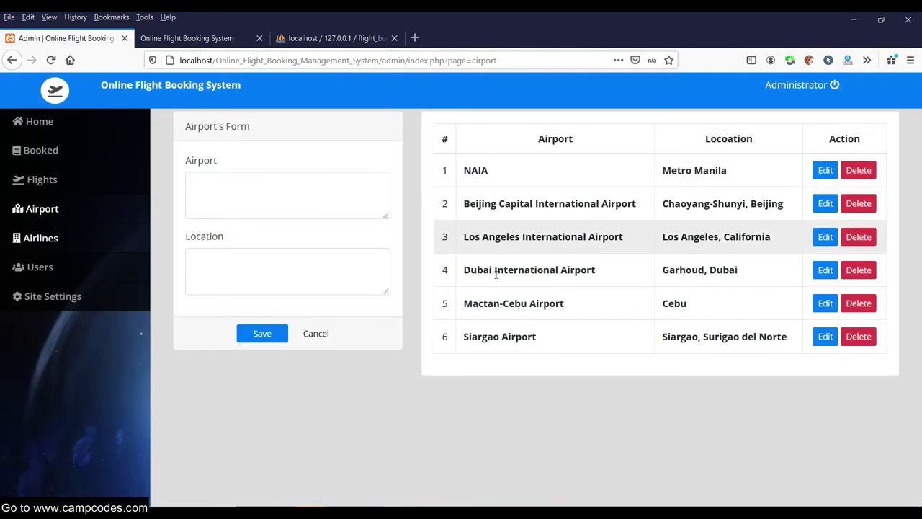
Verify the new Siargao Airport row, load it for editing, then open the Flight List.
left_click(552, 339)
left_click_drag(552, 339, 458, 341)
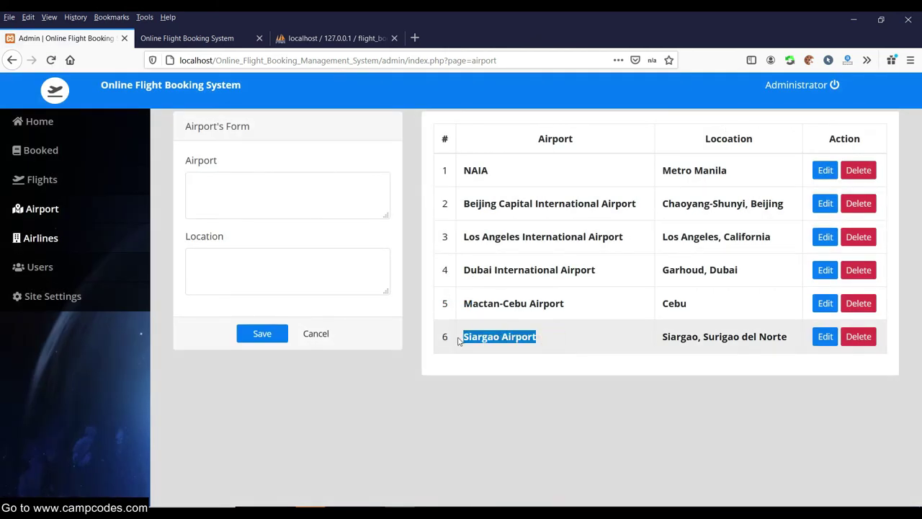
left_click_drag(788, 337, 676, 337)
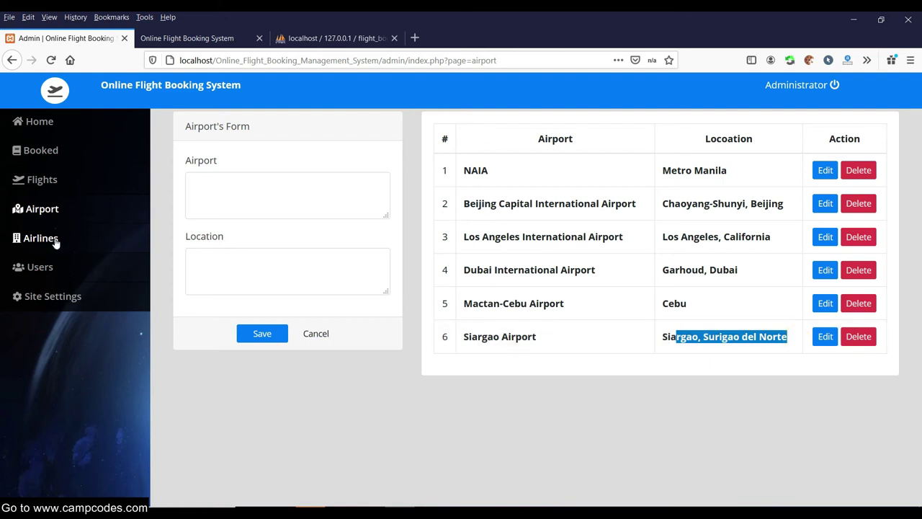
left_click(127, 217)
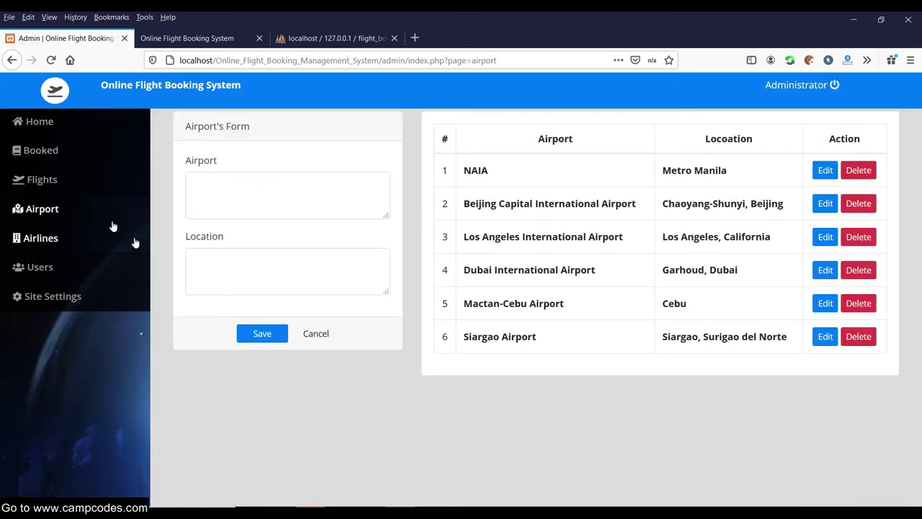
left_click(113, 243)
left_click(24, 210)
left_click(825, 336)
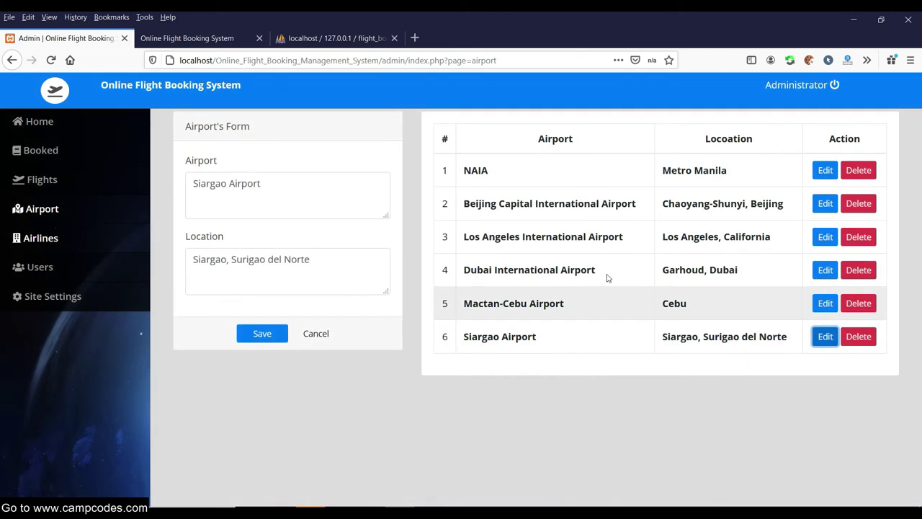
left_click(32, 180)
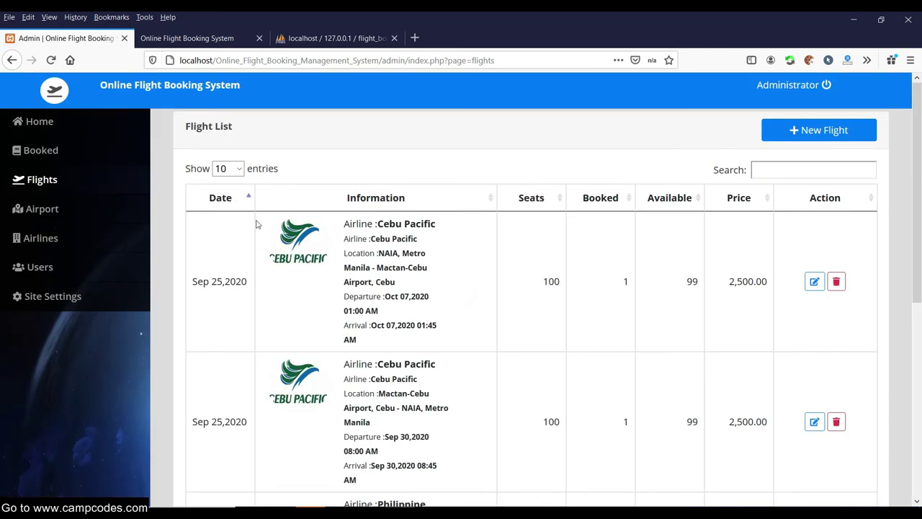
scroll(415, 238, "down", 5)
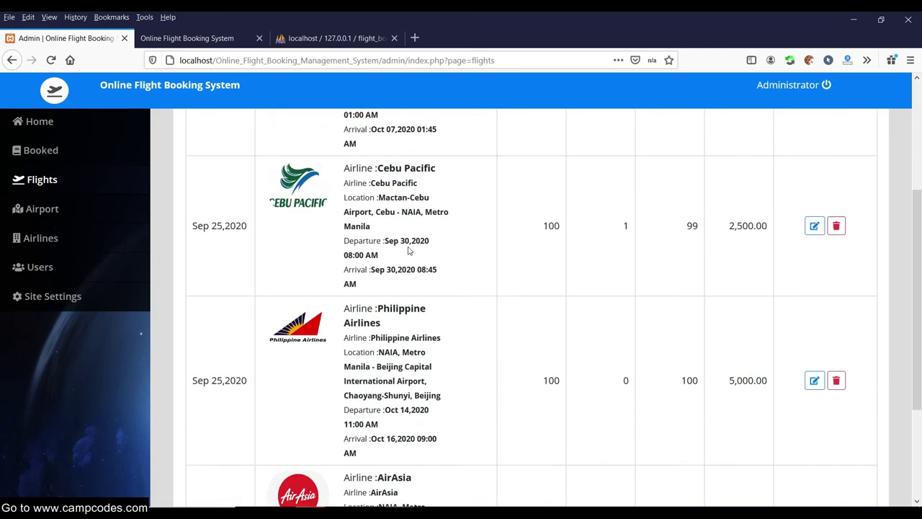
scroll(417, 239, "up", 5)
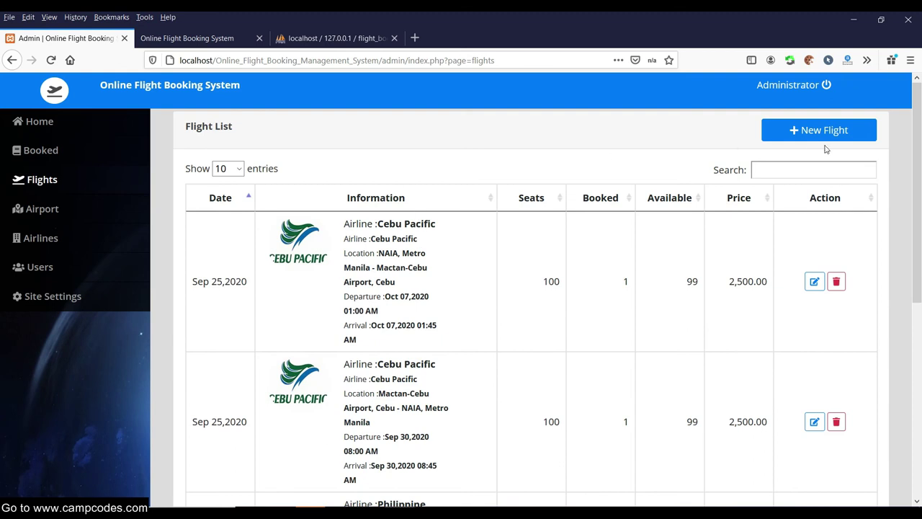
left_click(822, 136)
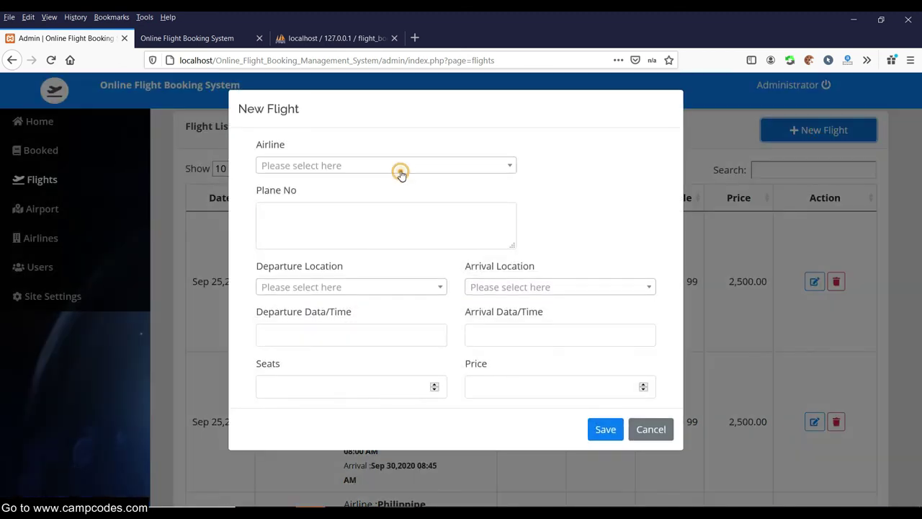
left_click(401, 173)
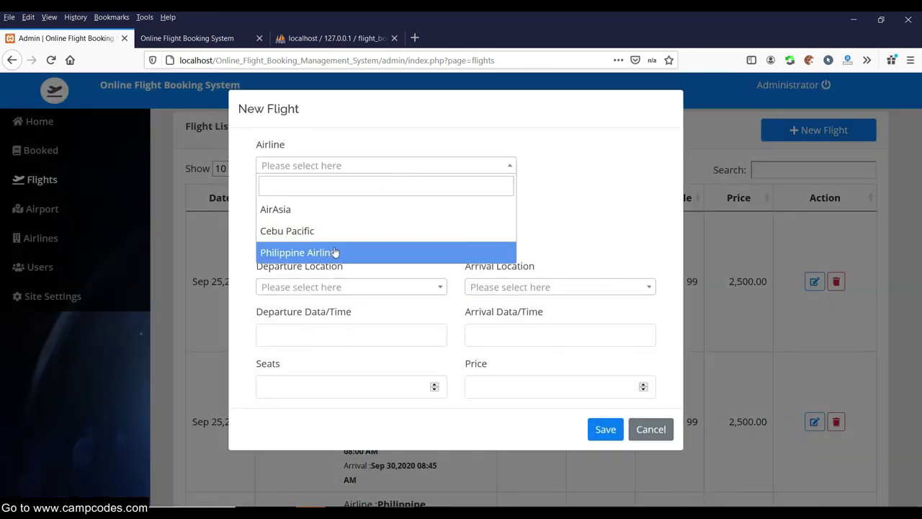
left_click(323, 208)
left_click(330, 215)
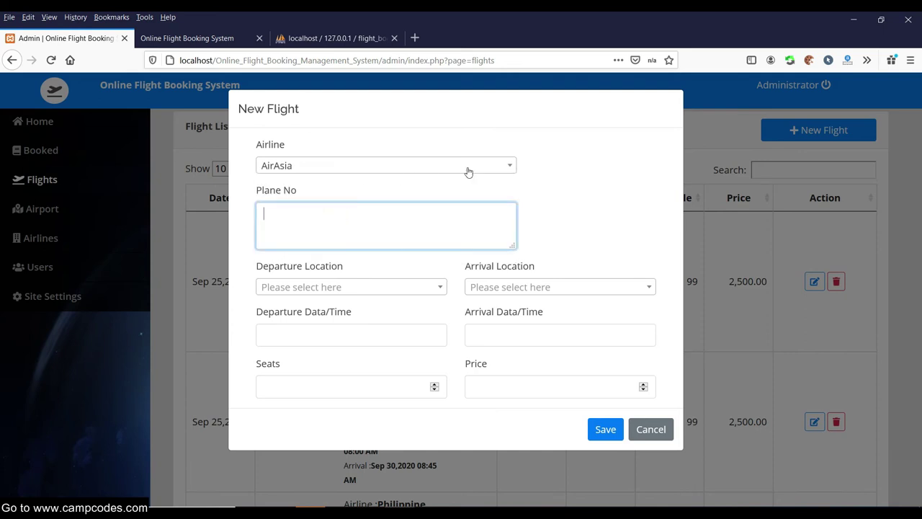
left_click(659, 428)
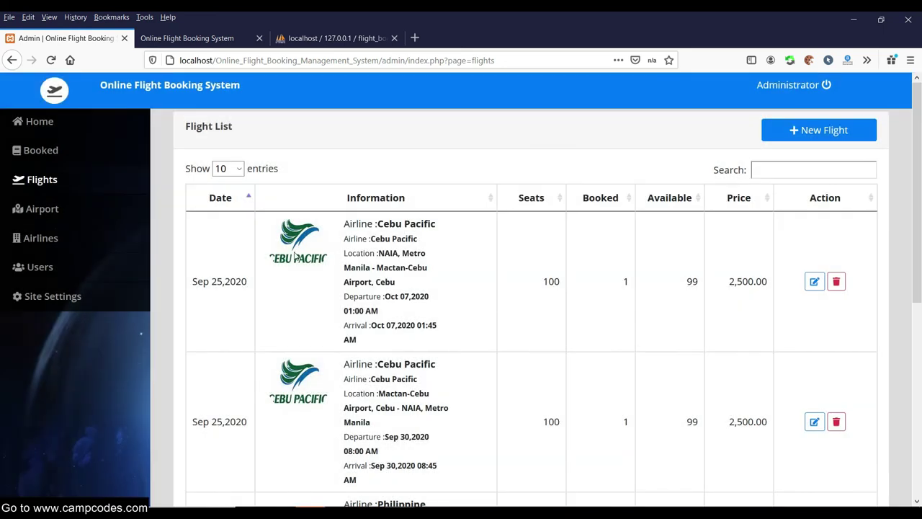
scroll(606, 321, "down", 5)
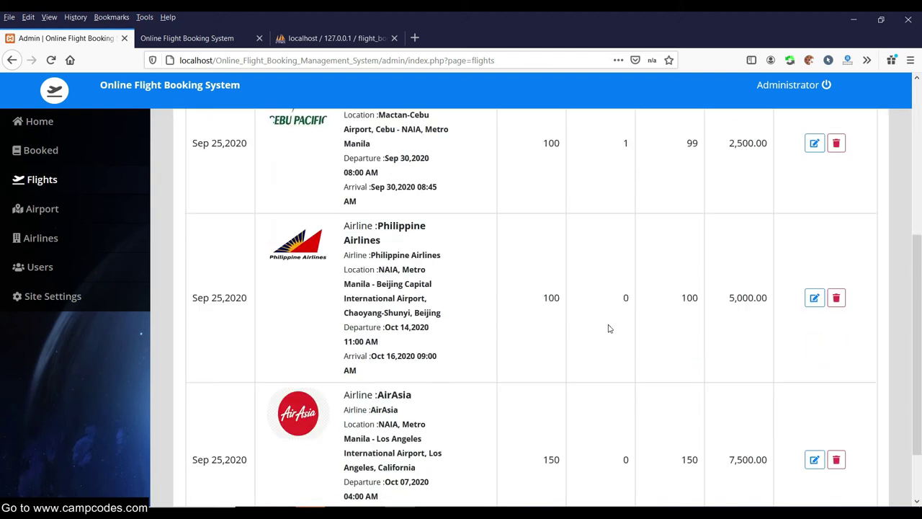
scroll(608, 324, "up", 5)
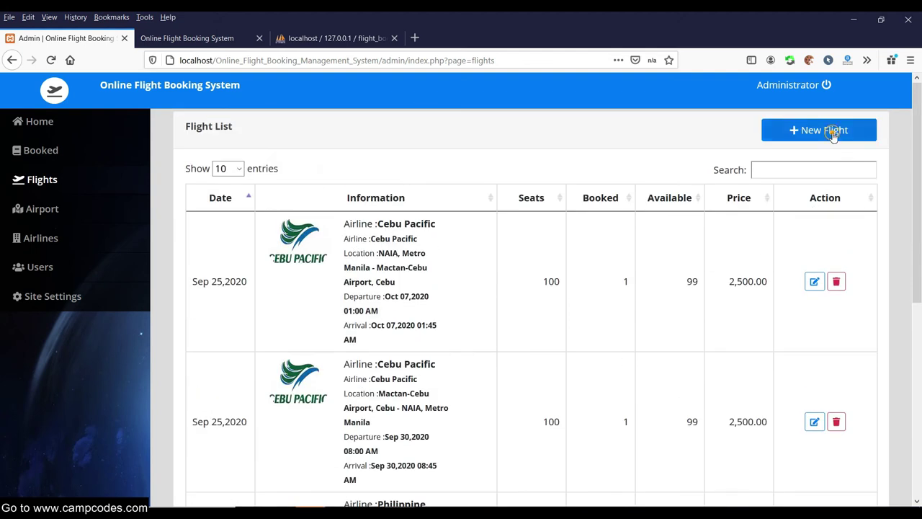
Start a new Cebu Pacific flight P10090 from Siargao Airport to Metro Manila, NAIA.
left_click(836, 129)
left_click(359, 168)
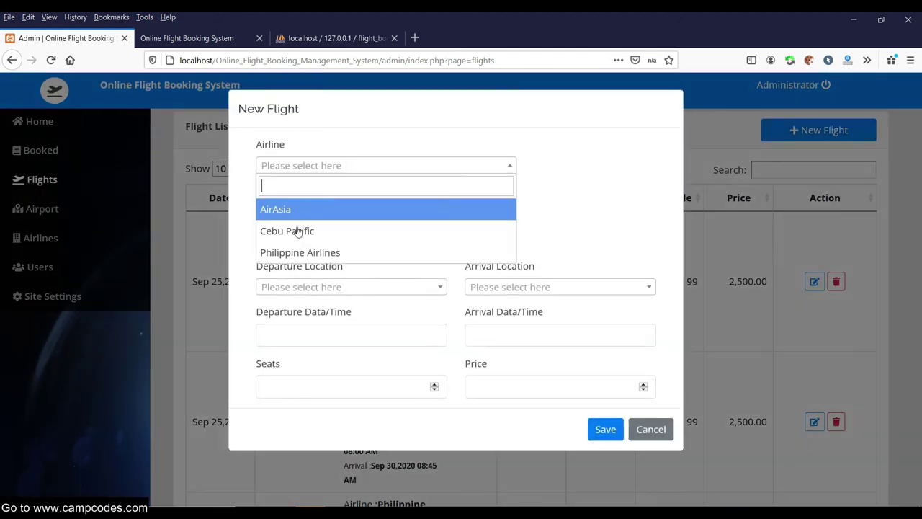
left_click(304, 228)
left_click(355, 221)
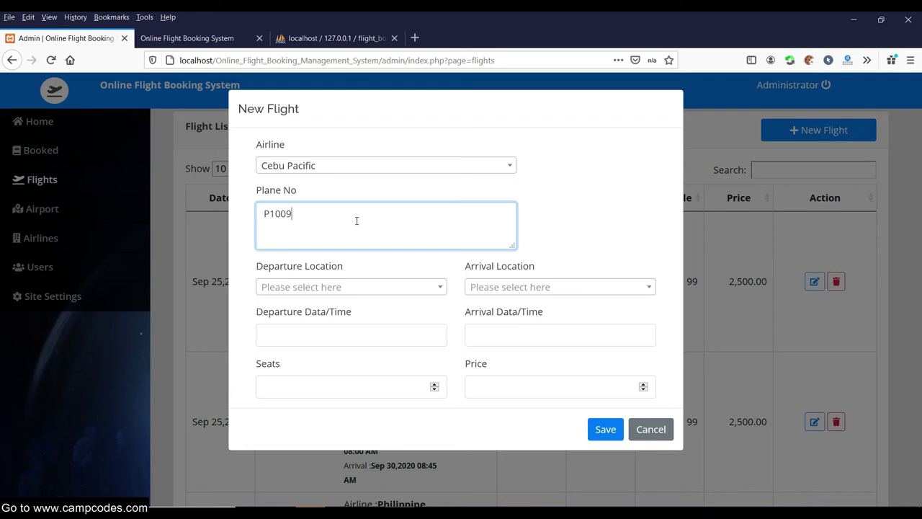
left_click(370, 287)
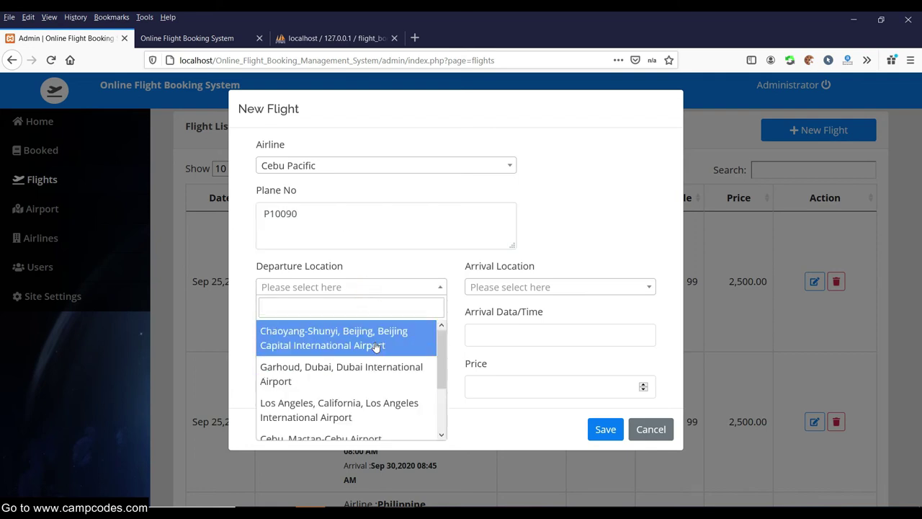
scroll(371, 353, "down", 3)
left_click(322, 423)
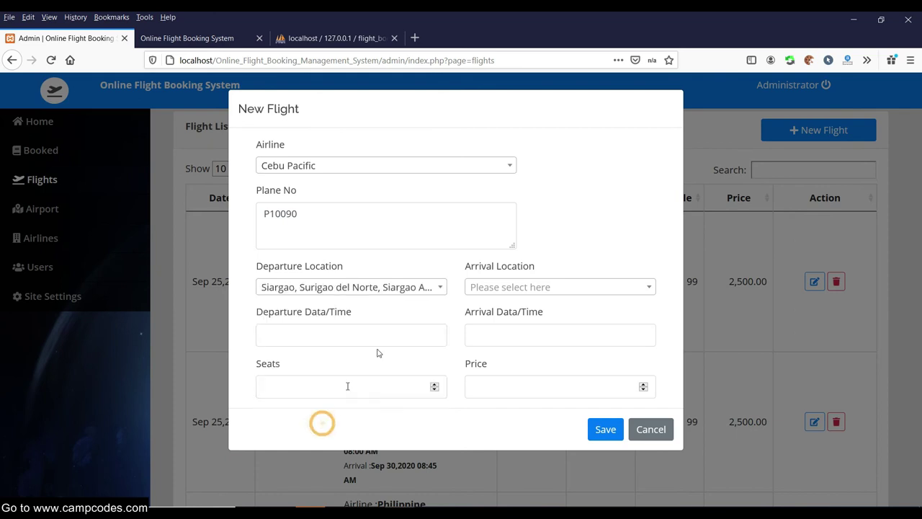
left_click(541, 287)
scroll(537, 411, "down", 2)
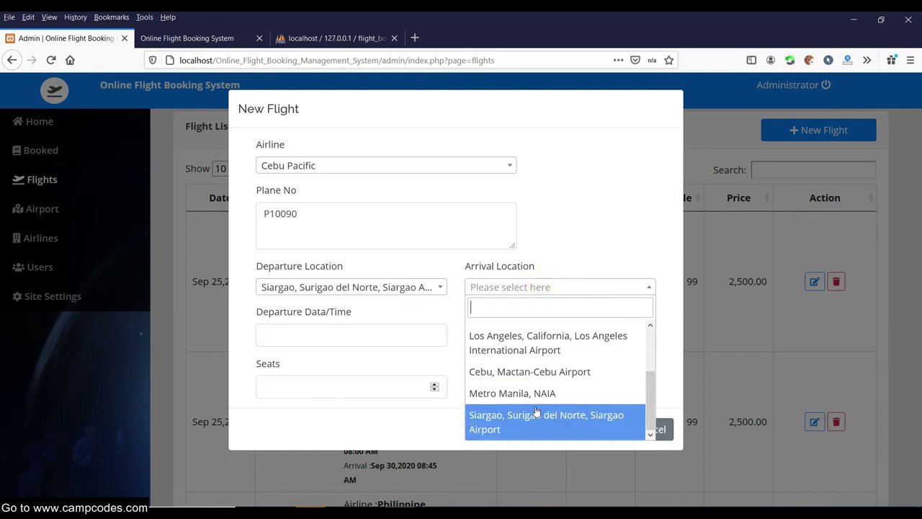
left_click(531, 393)
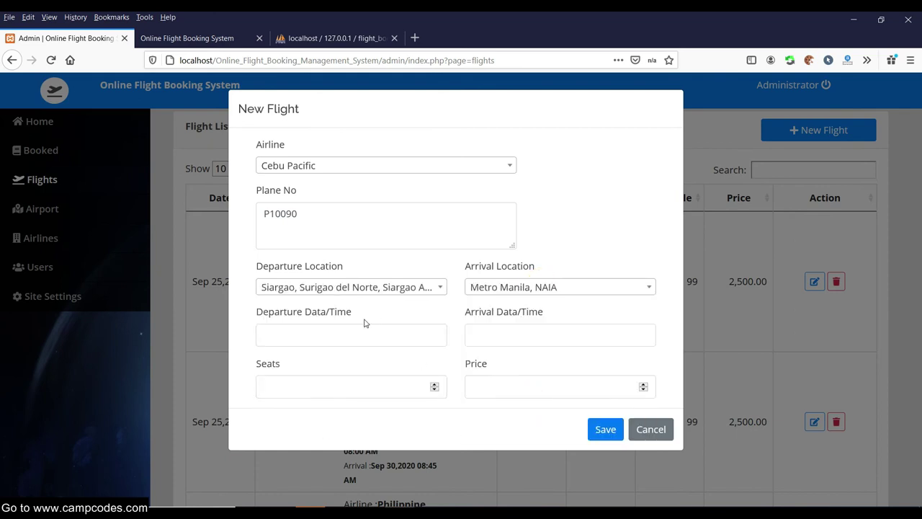
left_click(355, 334)
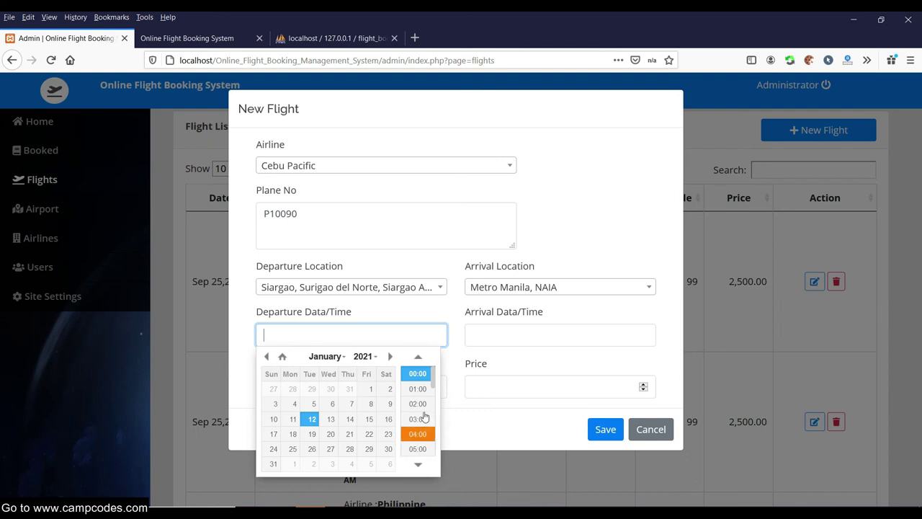
scroll(421, 403, "down", 2)
scroll(425, 393, "down", 2)
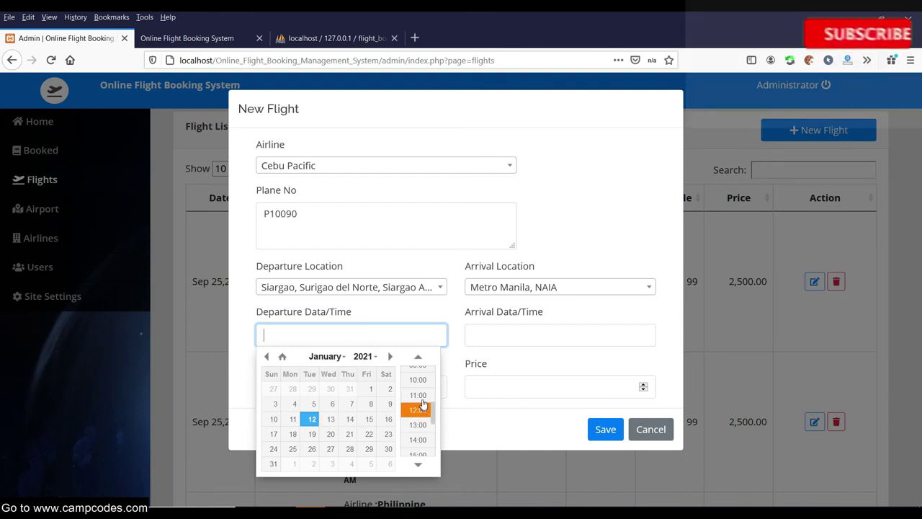
left_click(420, 396)
left_click(557, 332)
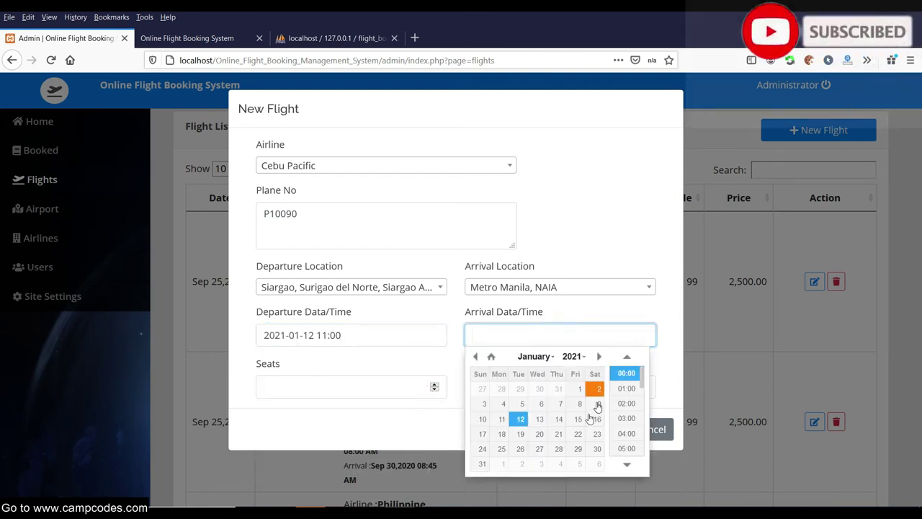
left_click(537, 421)
left_click(627, 415)
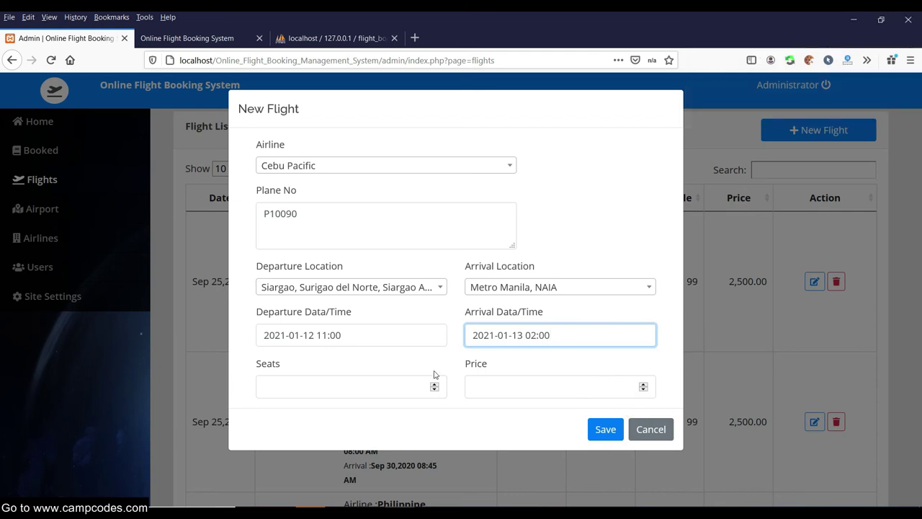
left_click(372, 382)
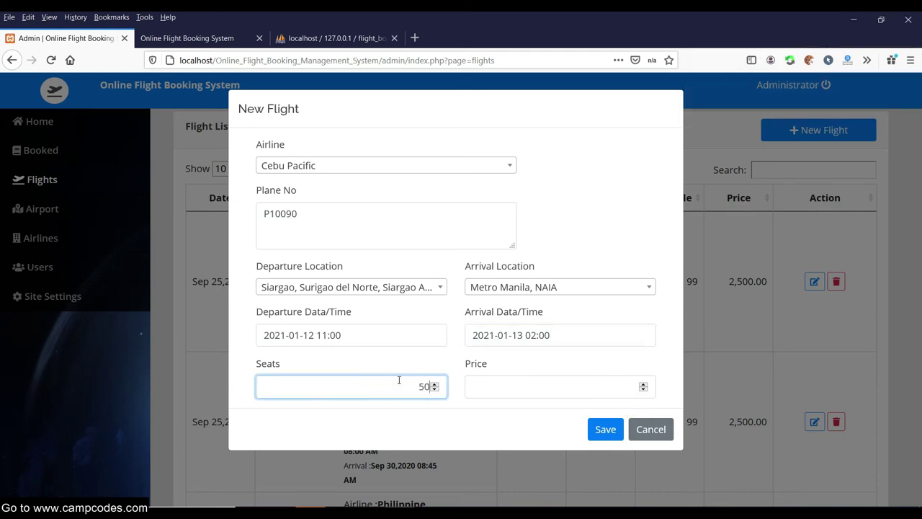
left_click(624, 387)
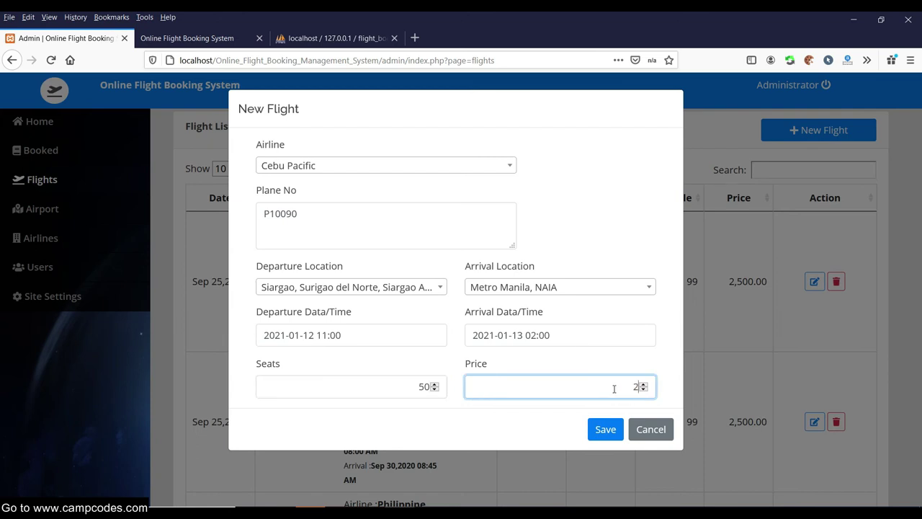
left_click(638, 220)
left_click(612, 431)
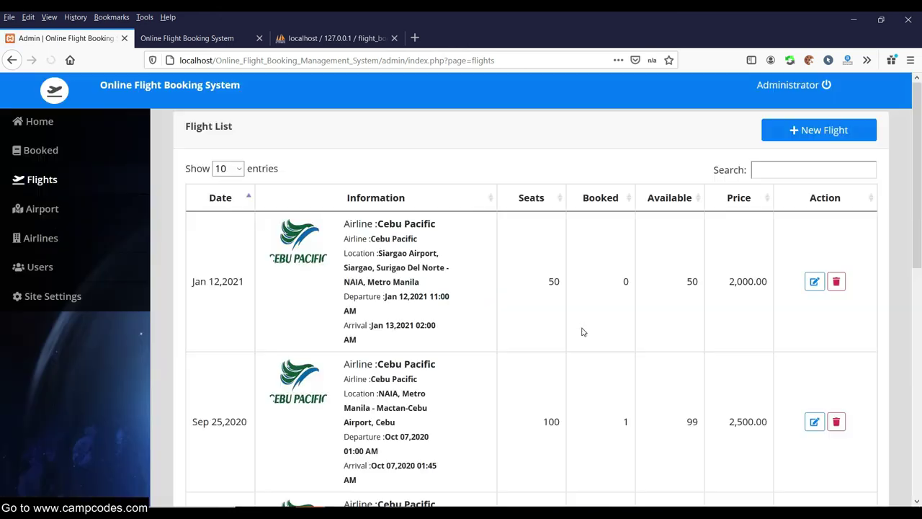
scroll(589, 330, "down", 5)
scroll(587, 305, "up", 4)
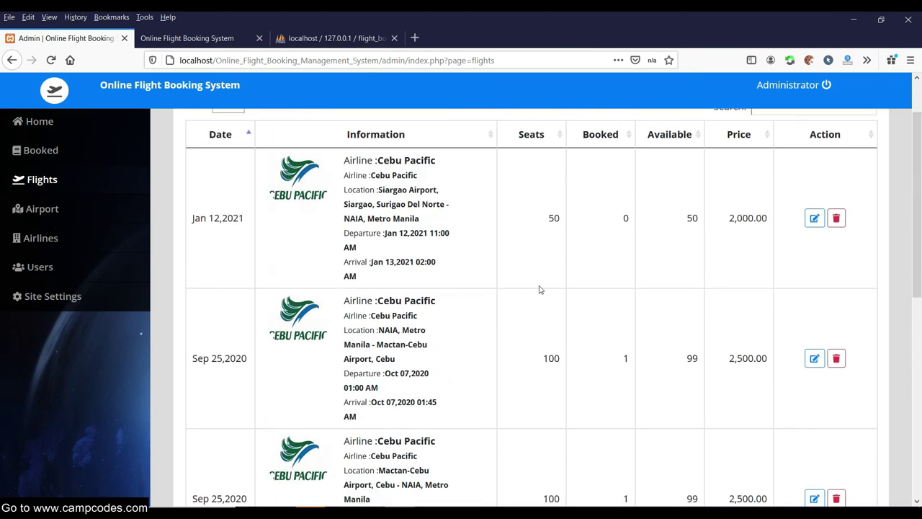
scroll(457, 212, "up", 1)
left_click_drag(350, 223, 462, 349)
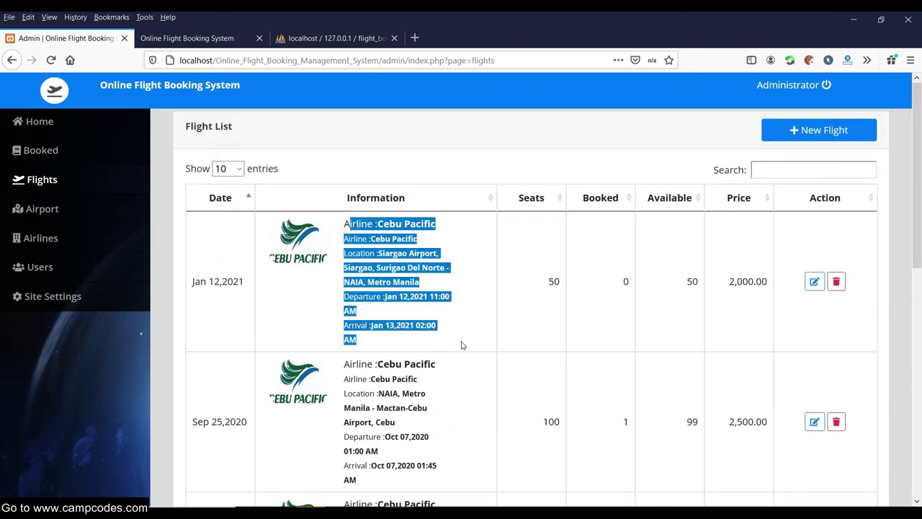
left_click(446, 328)
left_click_drag(350, 223, 406, 335)
Open the new 2,000.00 flight in the editor and close it without changes.
left_click_drag(739, 265, 762, 282)
left_click(814, 281)
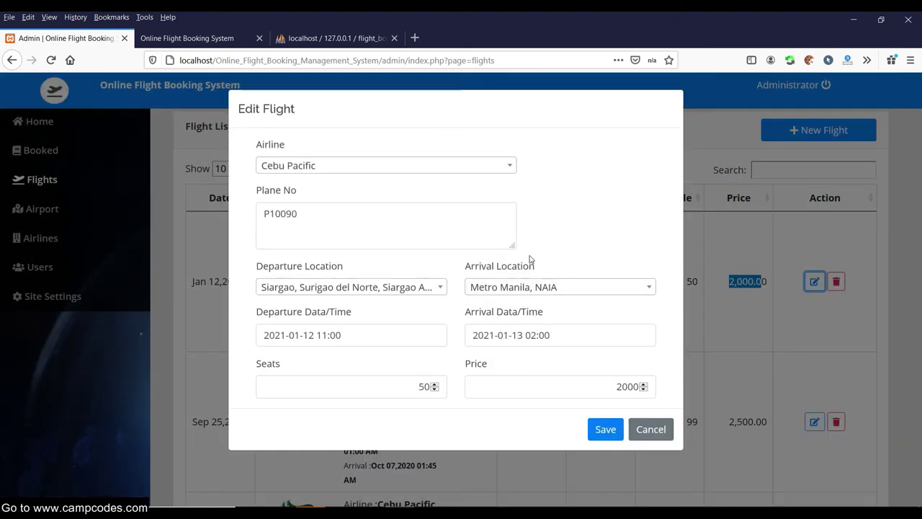
left_click(651, 431)
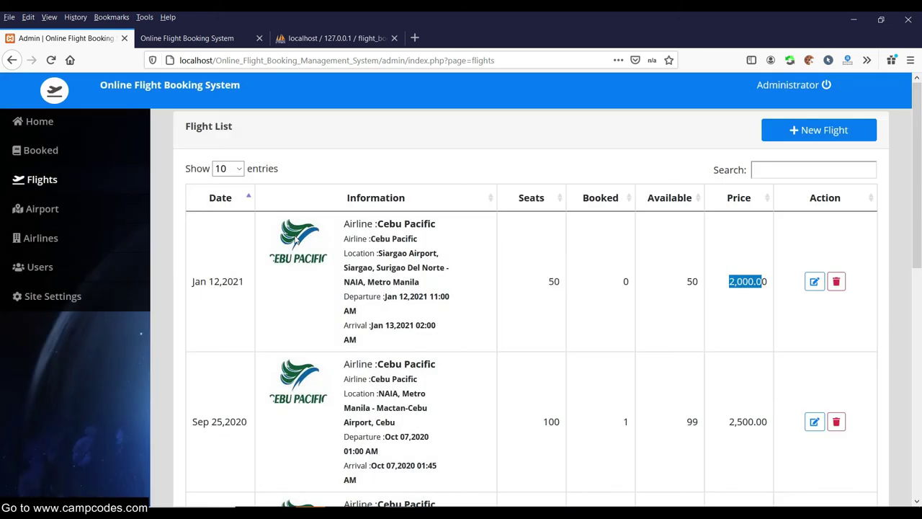
Review the booked flights list and open booking 1's passenger details, closing without changes.
left_click(48, 156)
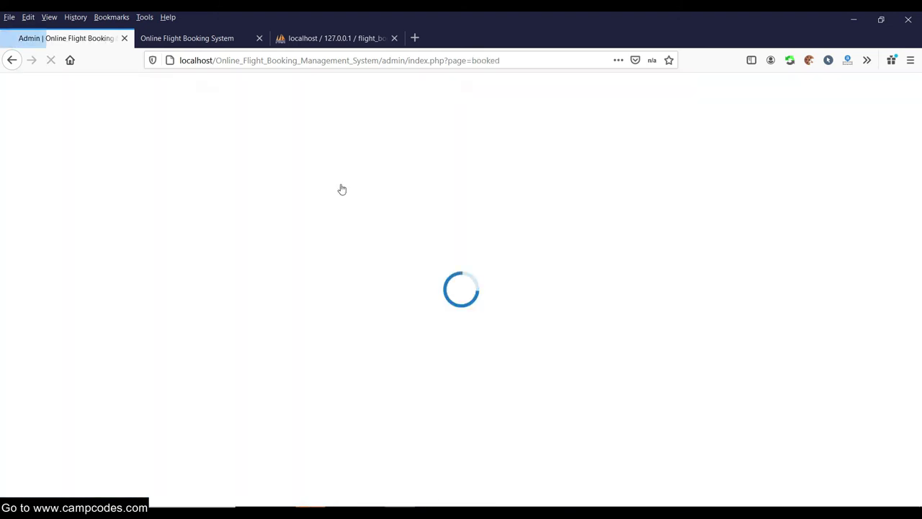
left_click_drag(374, 244, 295, 244)
left_click(378, 273)
left_click_drag(355, 260, 298, 247)
left_click(372, 274)
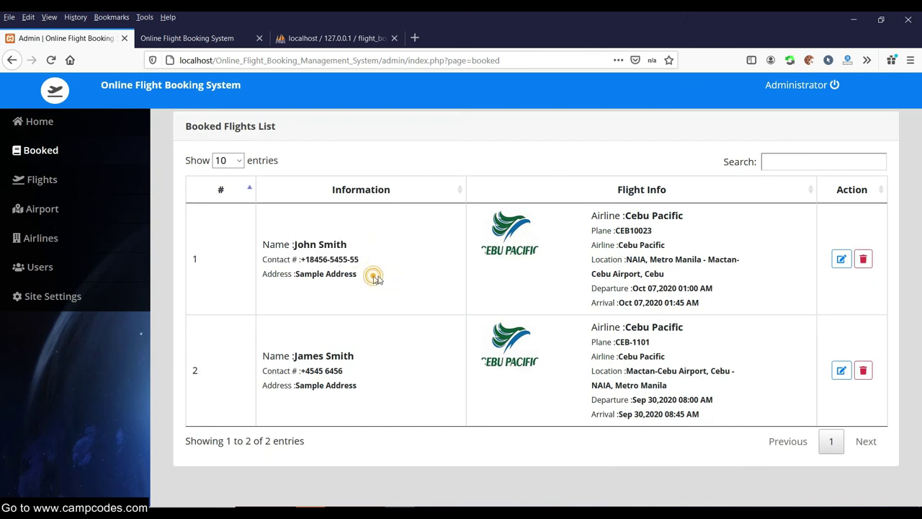
left_click_drag(373, 383, 312, 356)
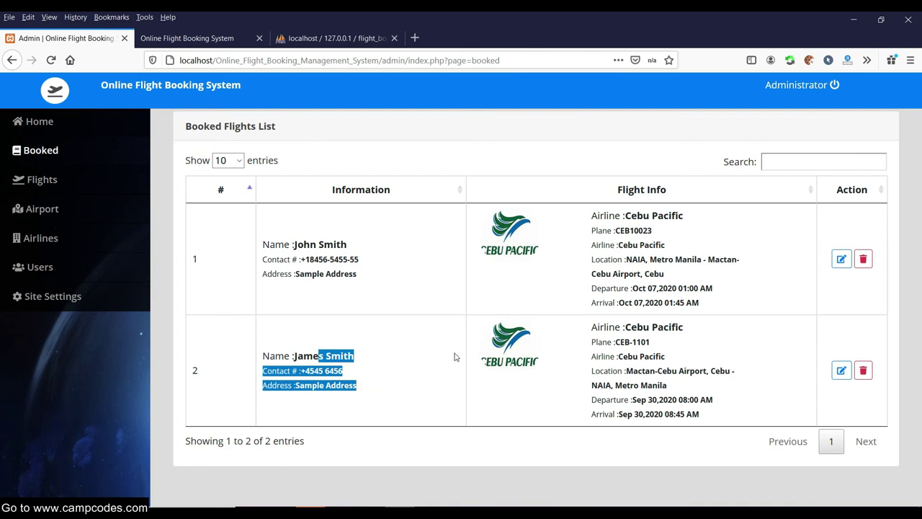
left_click(642, 281)
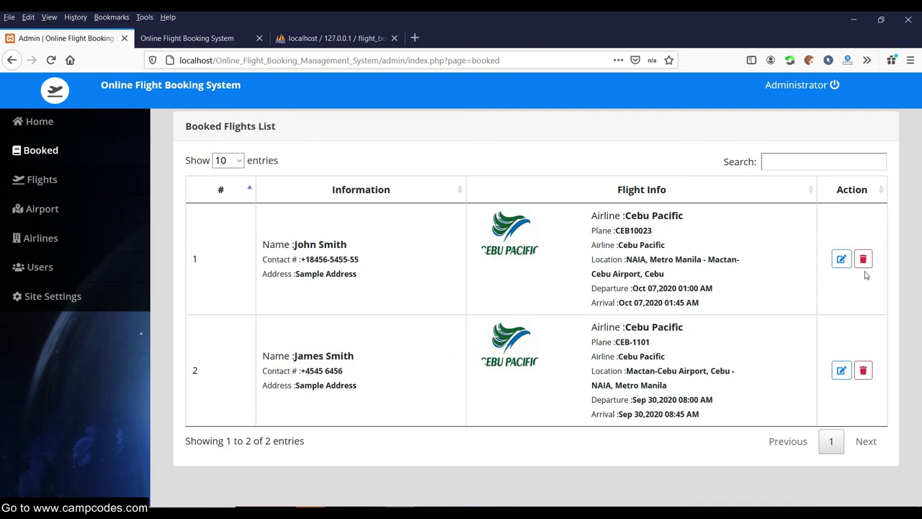
left_click(842, 259)
left_click(477, 265)
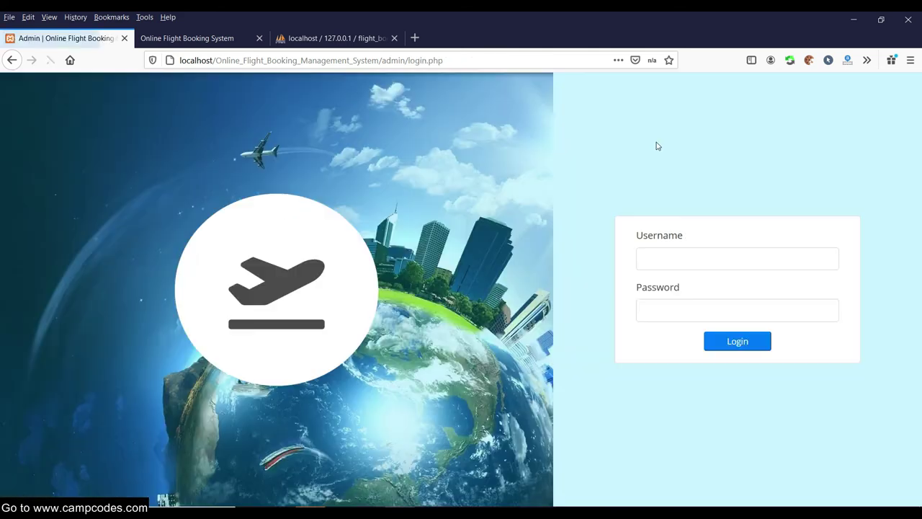
Sign in to the admin panel with the saved staff login.
left_click_drag(383, 63, 525, 63)
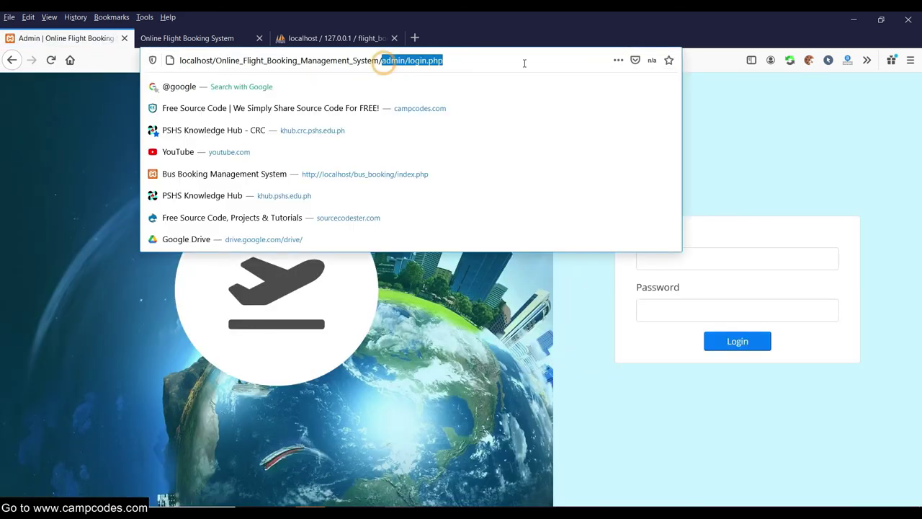
left_click(494, 365)
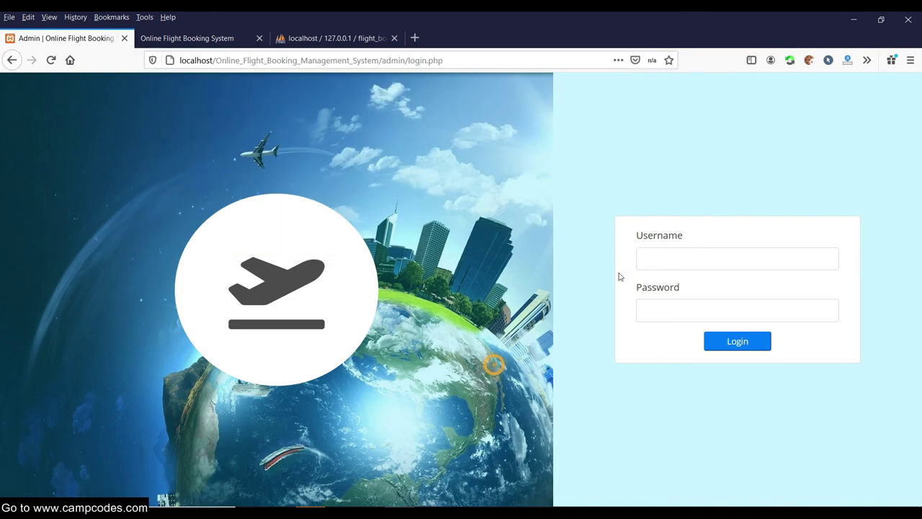
type("s")
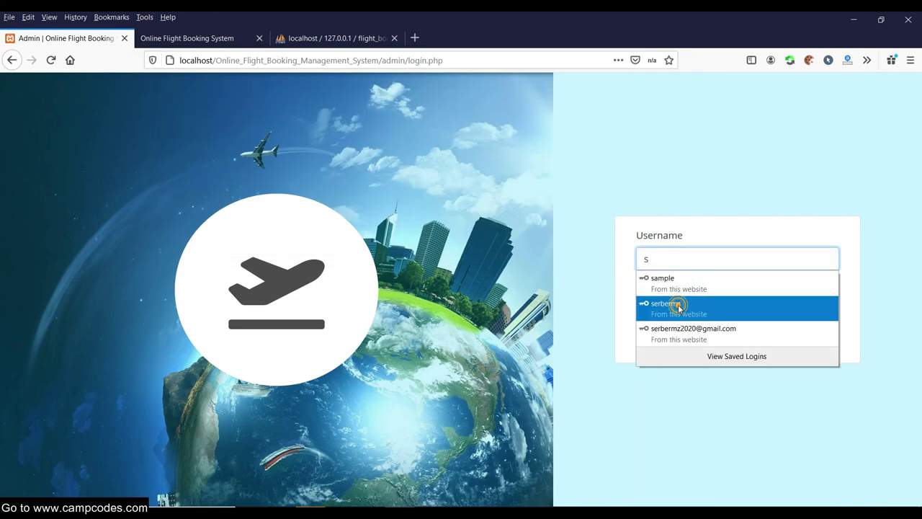
left_click(677, 304)
left_click(751, 342)
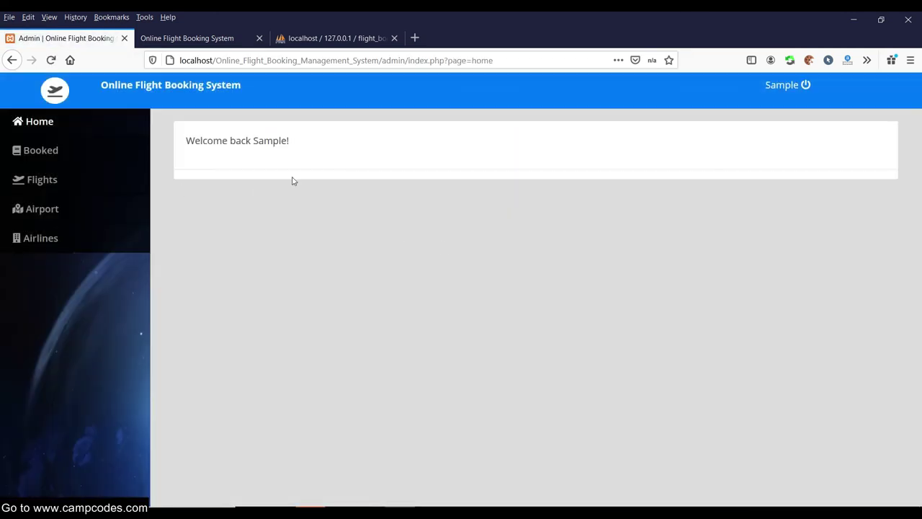
left_click_drag(294, 148, 195, 142)
left_click_drag(339, 143, 171, 143)
left_click(170, 144)
Visit the Airport, Flights and Booked pages, then sign out of the staff account.
left_click(40, 210)
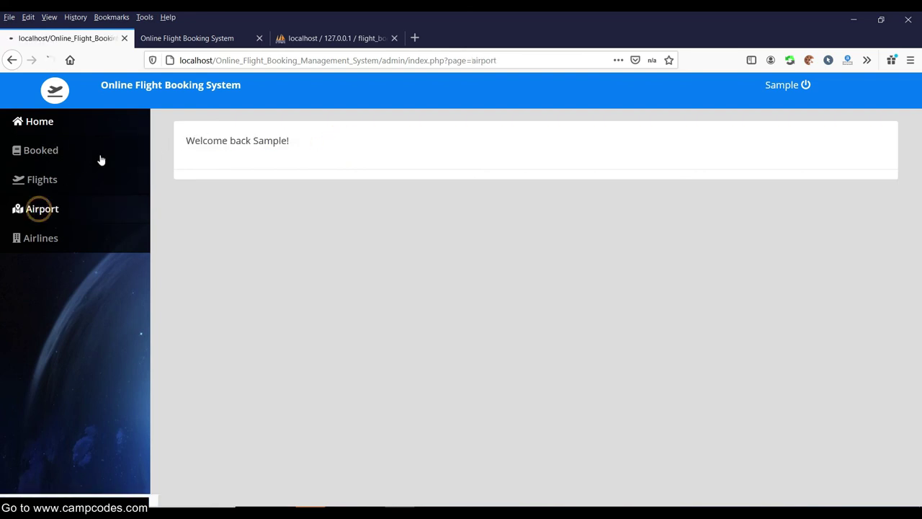
left_click(56, 180)
left_click(51, 152)
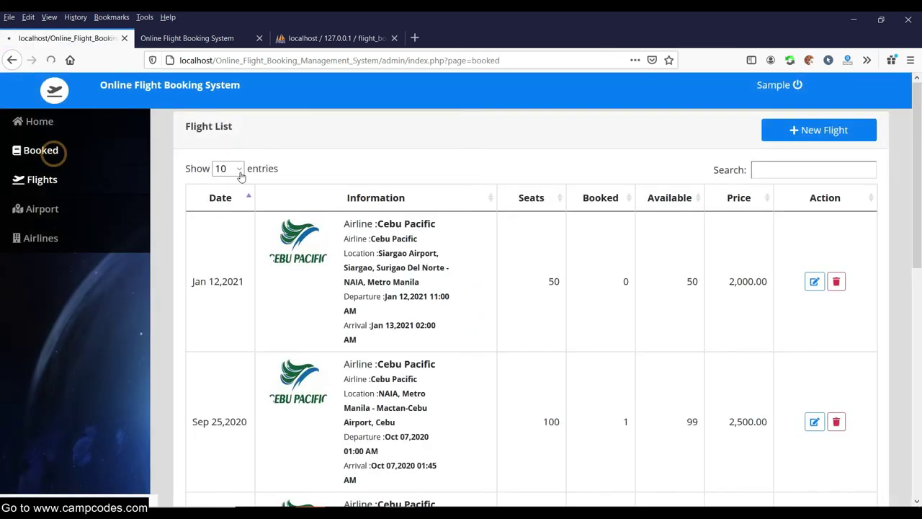
left_click(40, 209)
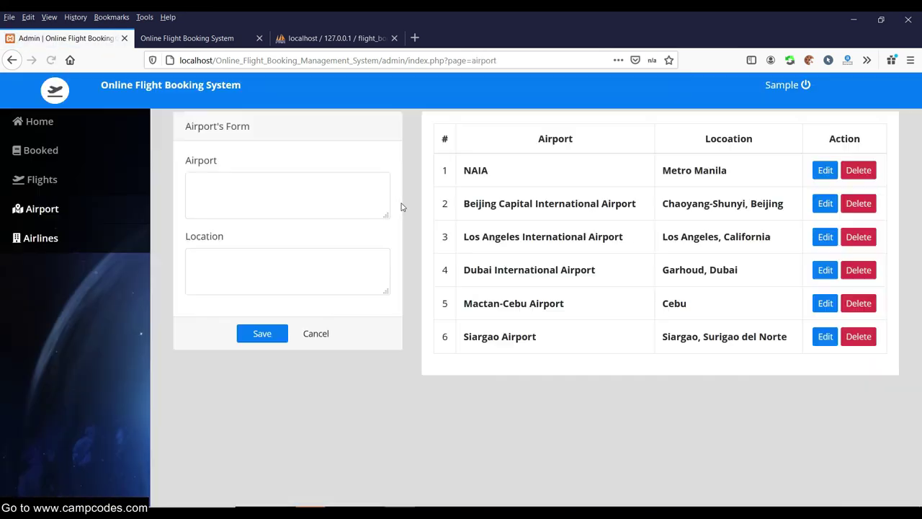
left_click(800, 93)
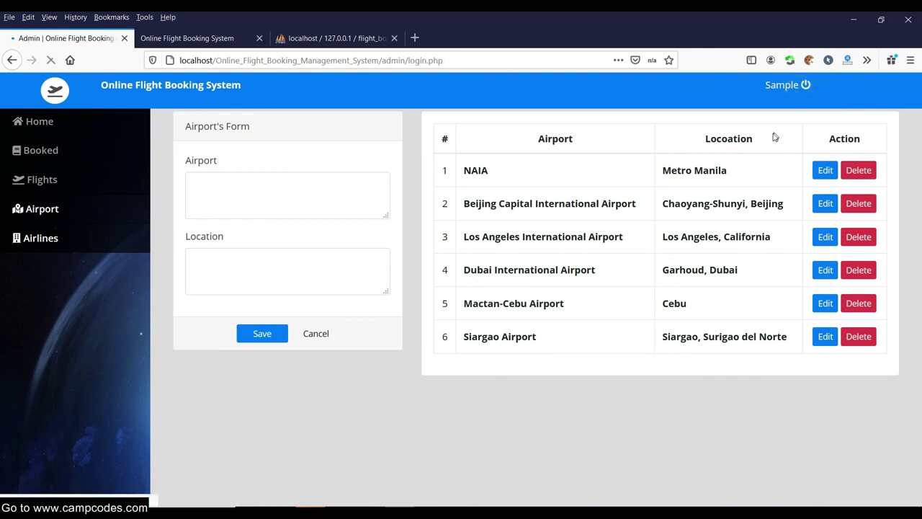
left_click_drag(482, 63, 387, 60)
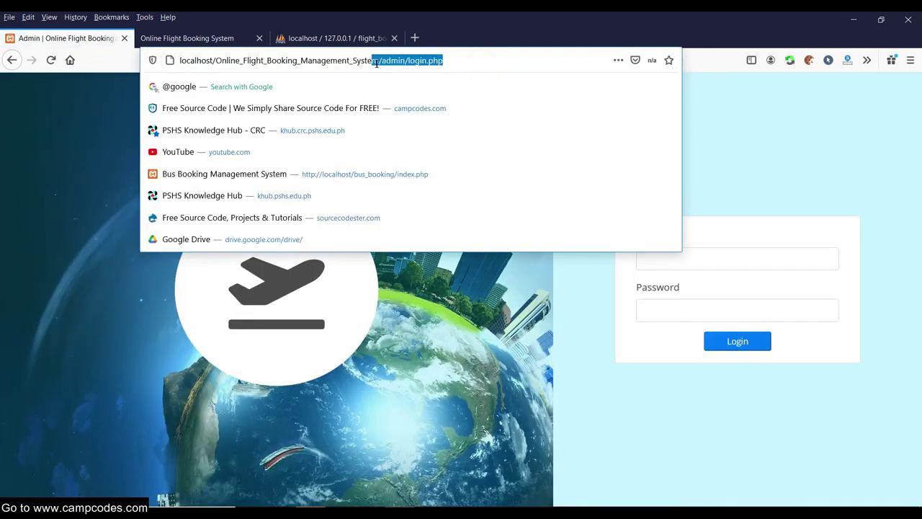
Load the public site home page and look over the Cebu Pacific flights section.
key("BackSpace")
key("Return")
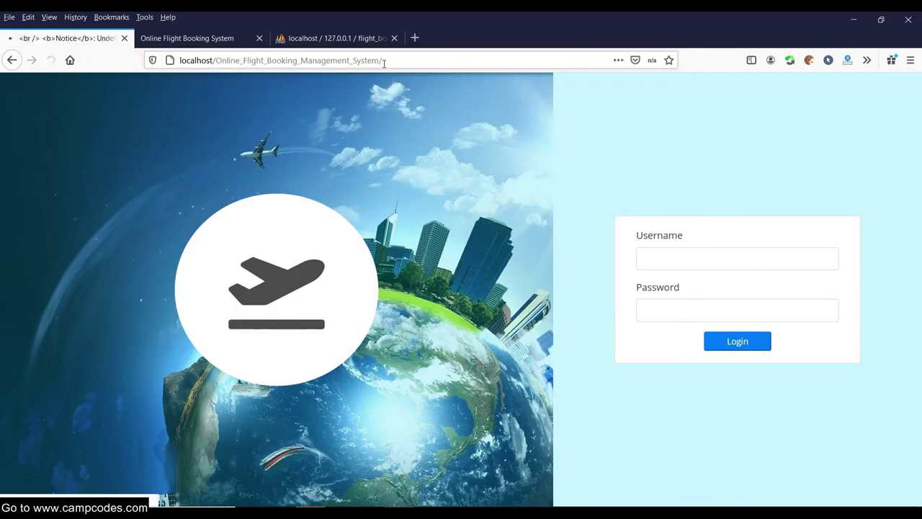
scroll(362, 149, "down", 1)
scroll(363, 151, "down", 5)
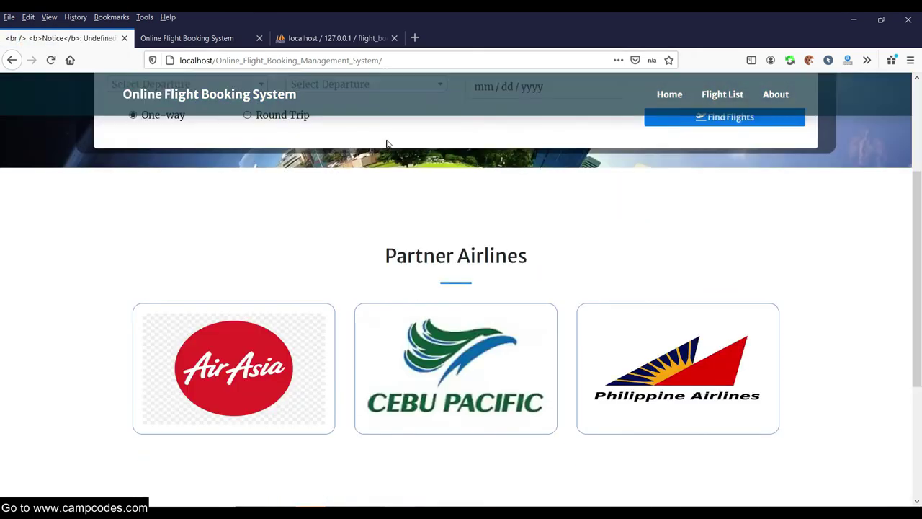
scroll(386, 146, "up", 5)
scroll(380, 132, "down", 5)
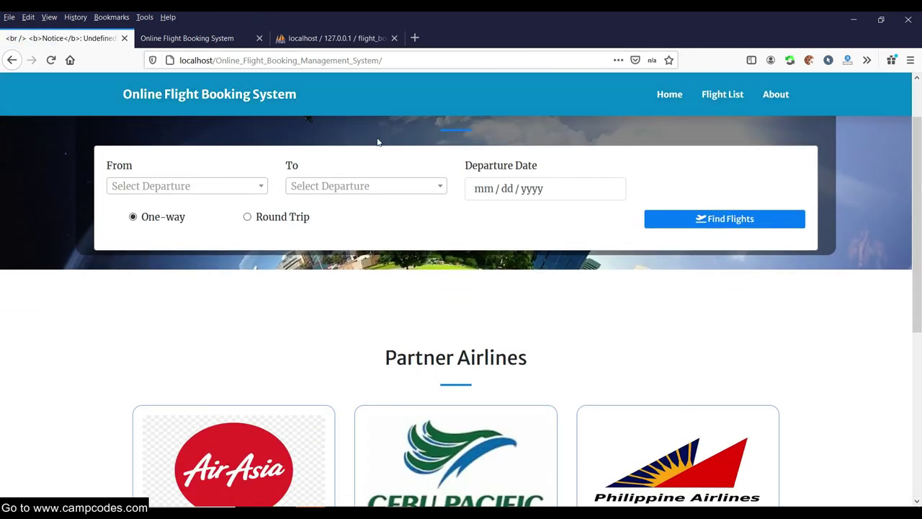
scroll(403, 216, "up", 1)
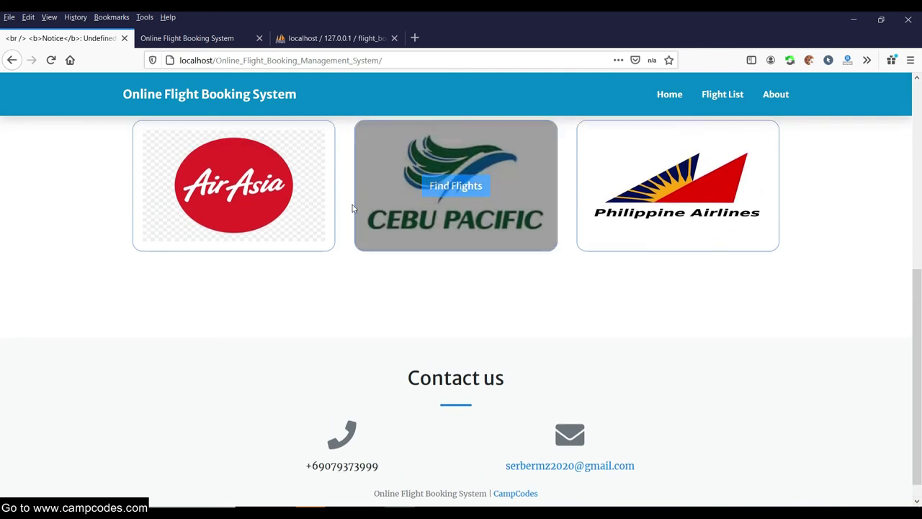
scroll(433, 220, "down", 1)
scroll(331, 202, "up", 1)
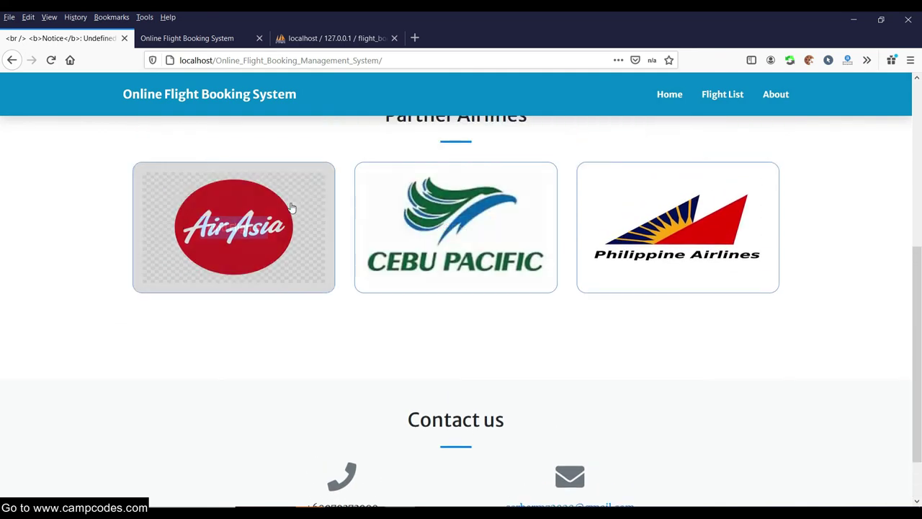
scroll(516, 221, "up", 4)
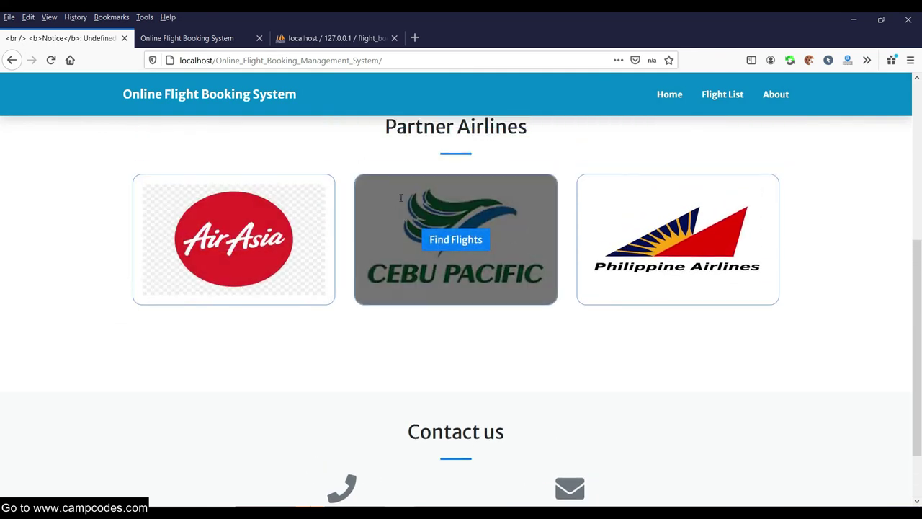
scroll(449, 291, "down", 4)
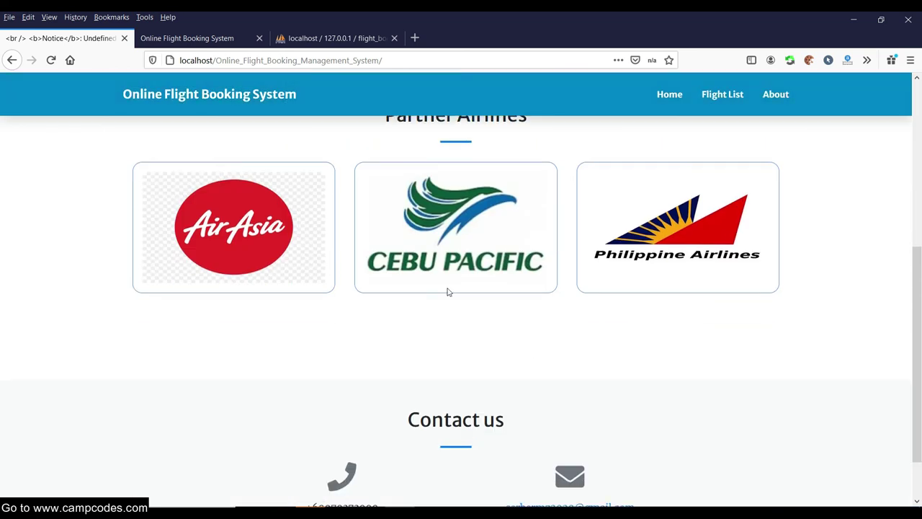
left_click(454, 229)
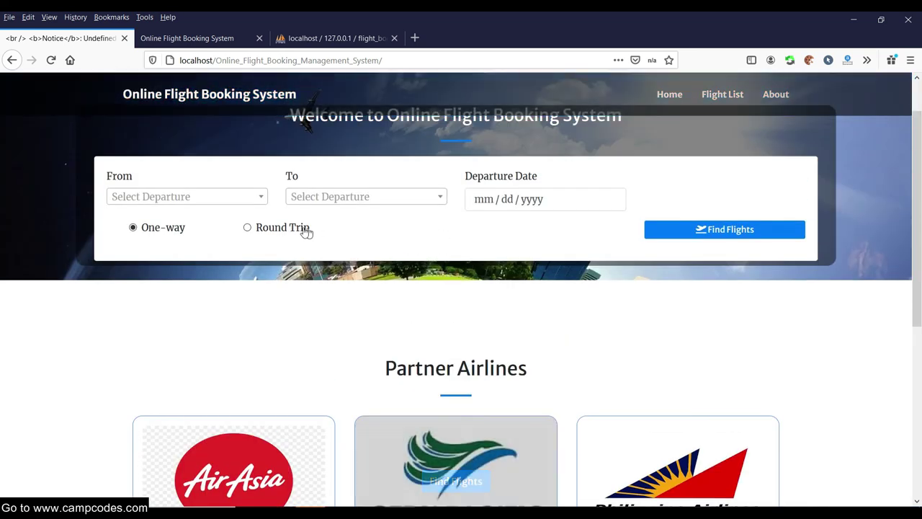
Search one-way flights from Metro Manila, NAIA to Siargao on 01/12/2021.
left_click(258, 197)
scroll(231, 249, "down", 2)
scroll(224, 249, "up", 2)
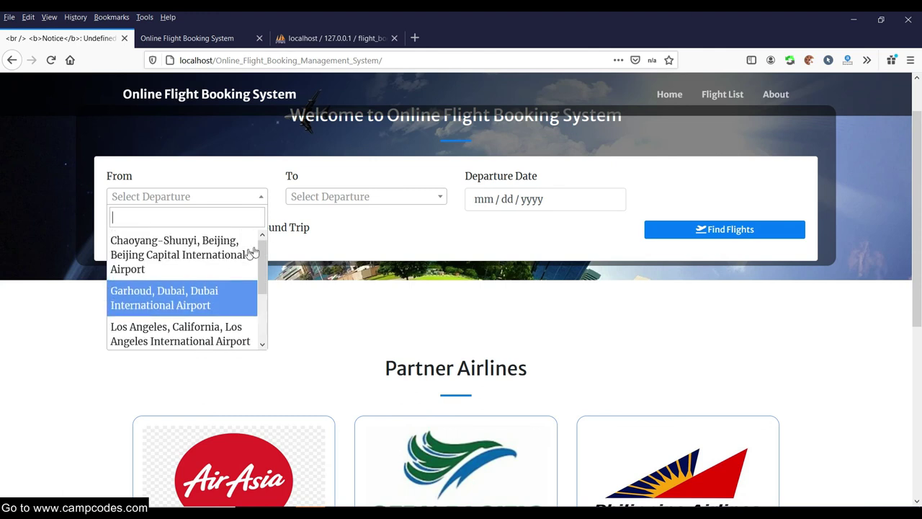
scroll(199, 281, "down", 2)
left_click(187, 297)
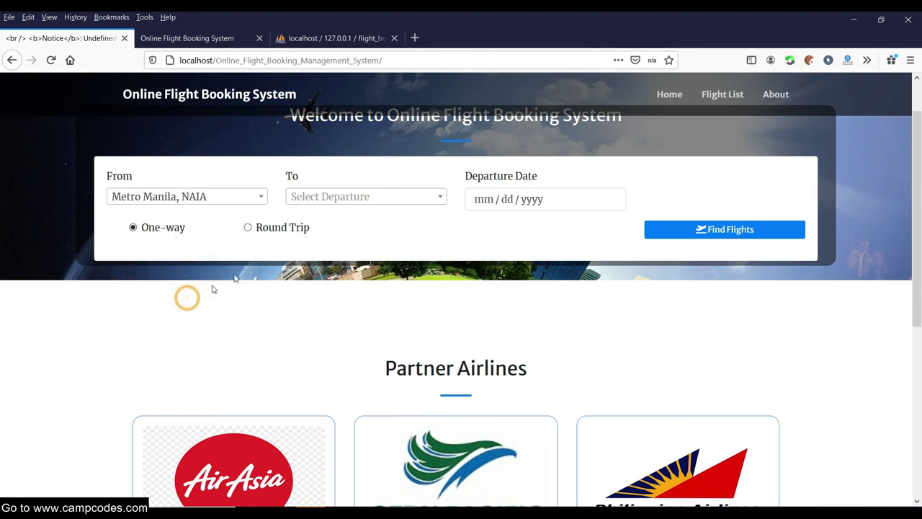
left_click(374, 198)
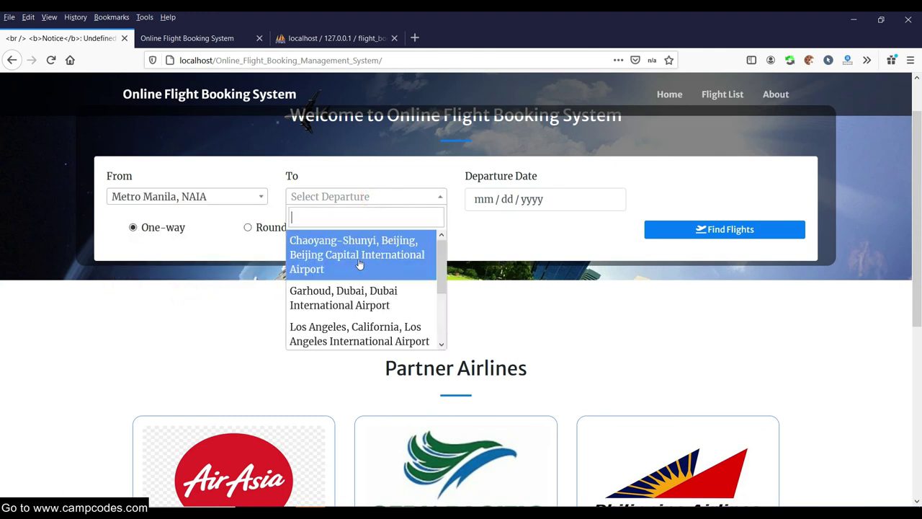
scroll(349, 310, "down", 2)
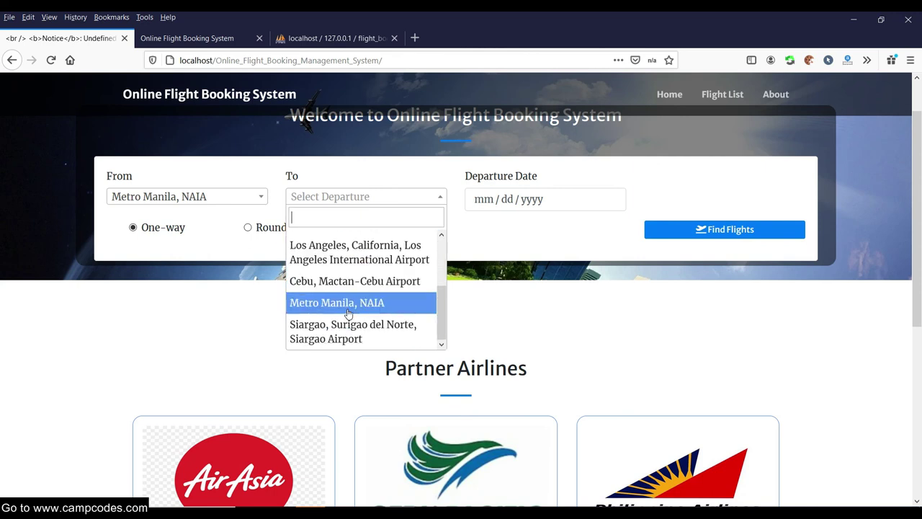
left_click(355, 328)
scroll(552, 248, "up", 1)
left_click(507, 251)
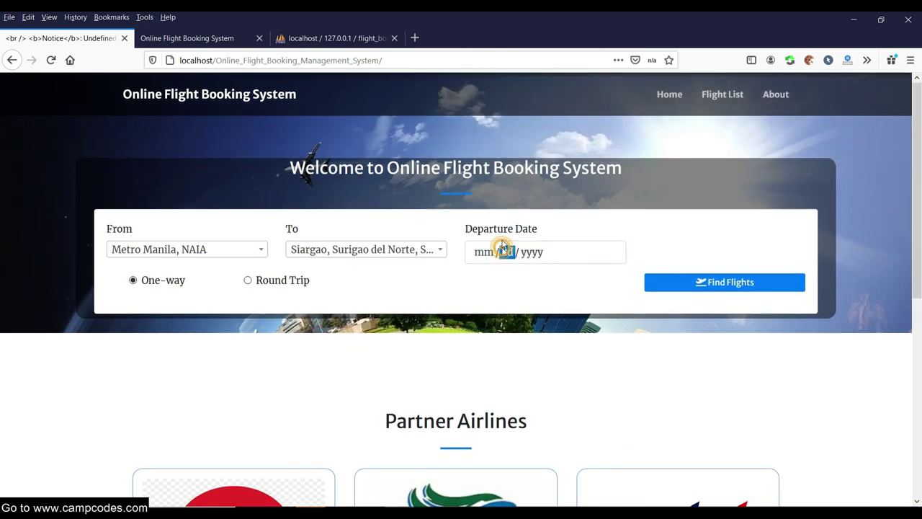
left_click(524, 346)
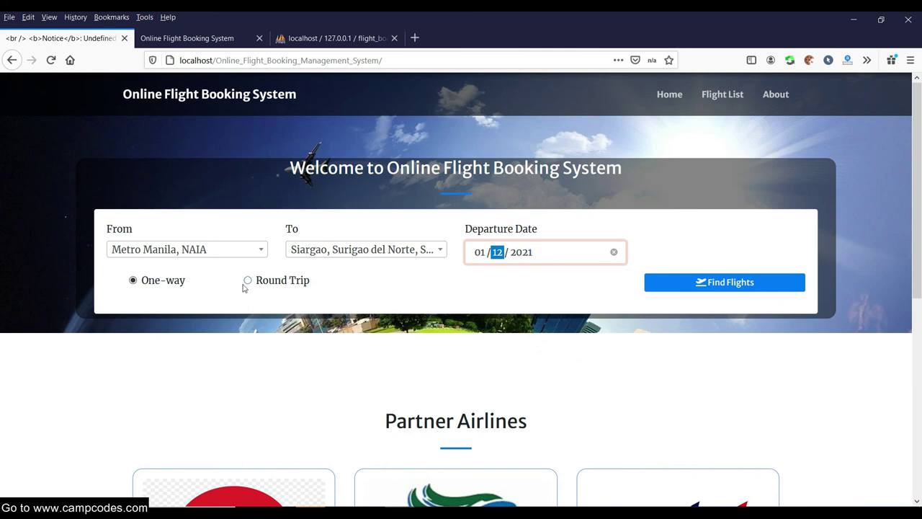
left_click(703, 289)
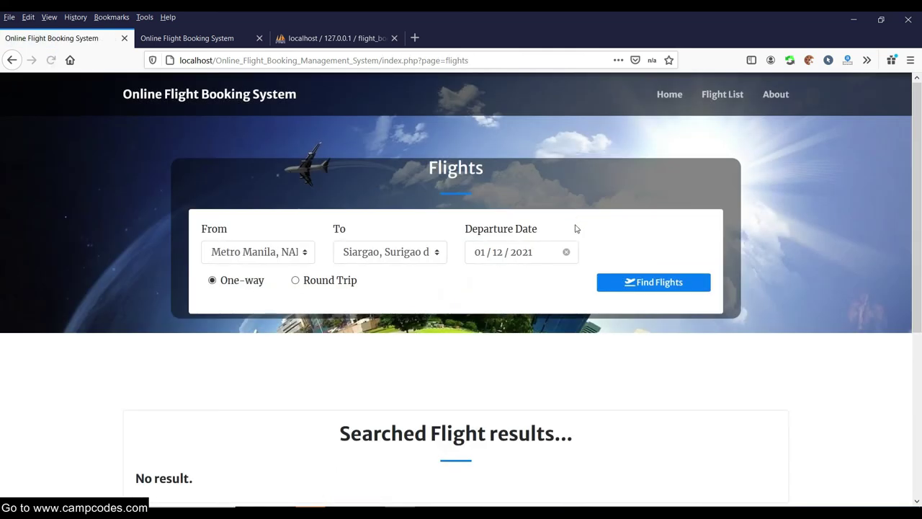
Try a round-trip search, then rerun the one-way Manila-to-Siargao search.
scroll(561, 254, "up", 5)
left_click(337, 281)
left_click(664, 282)
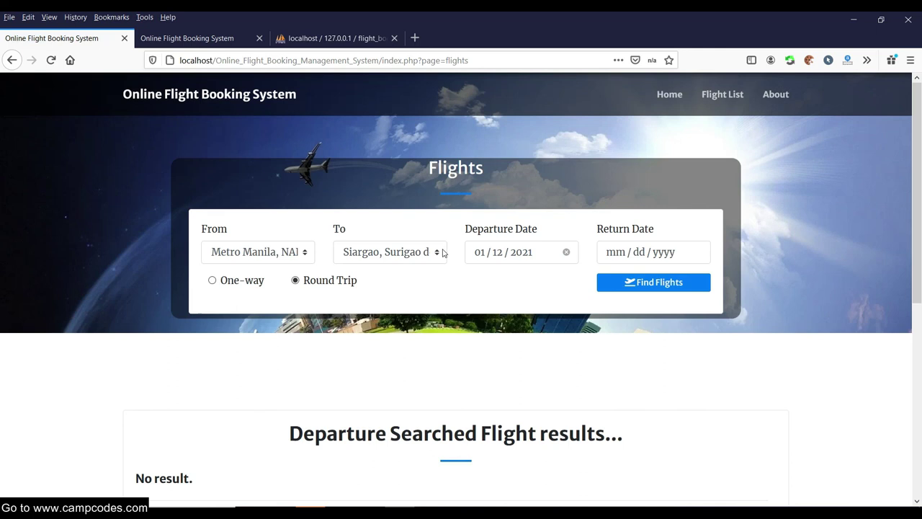
left_click(251, 282)
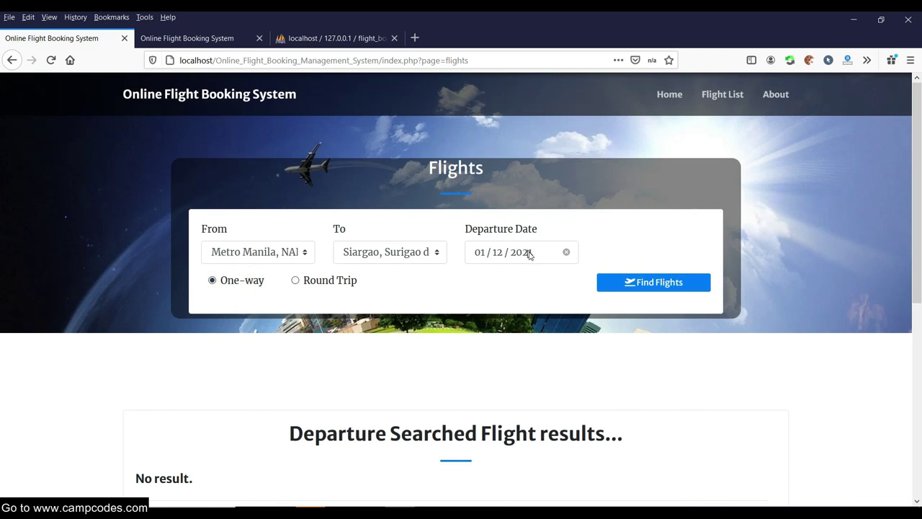
scroll(570, 248, "down", 3)
scroll(533, 245, "up", 3)
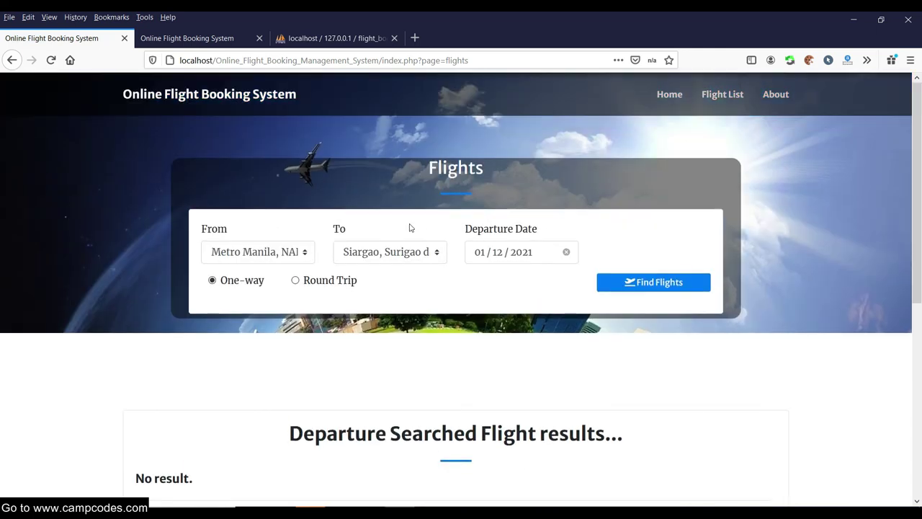
left_click(439, 252)
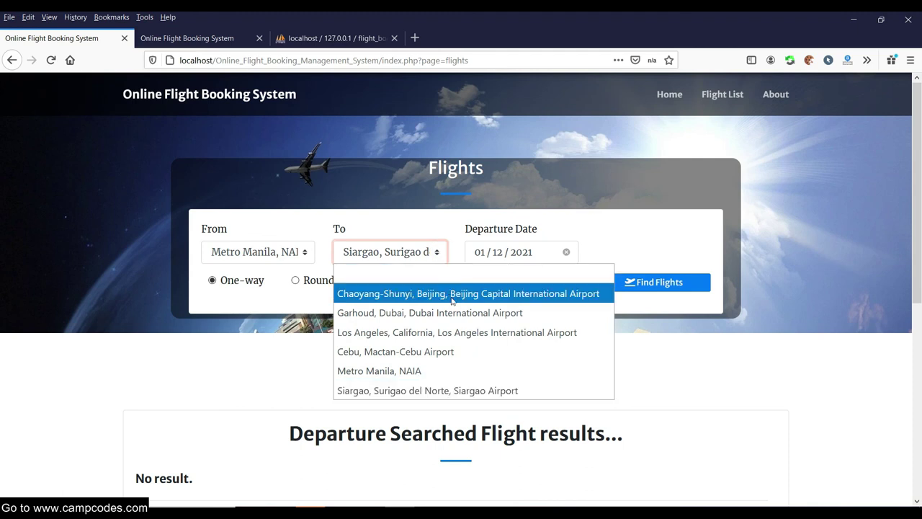
left_click(437, 389)
left_click(642, 285)
Search for flights from Siargao to Metro Manila, NAIA.
left_click(289, 252)
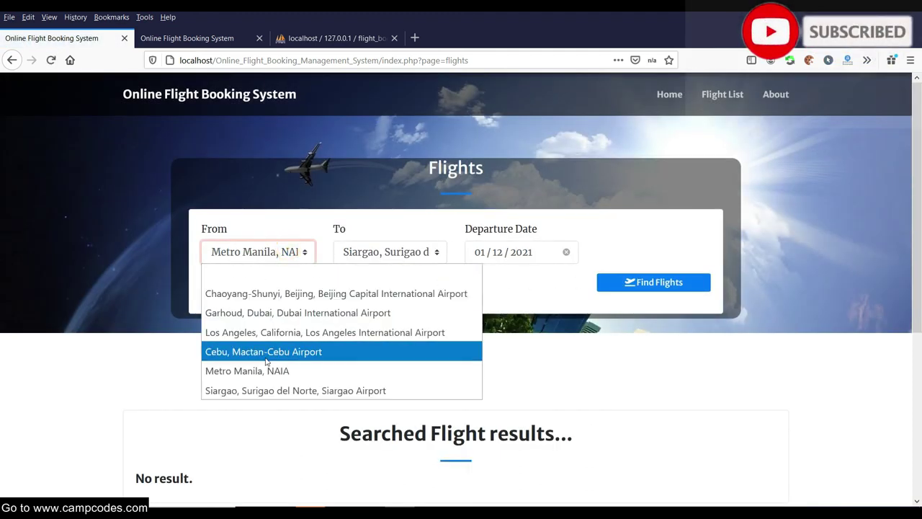
left_click(283, 390)
left_click(391, 252)
left_click(364, 371)
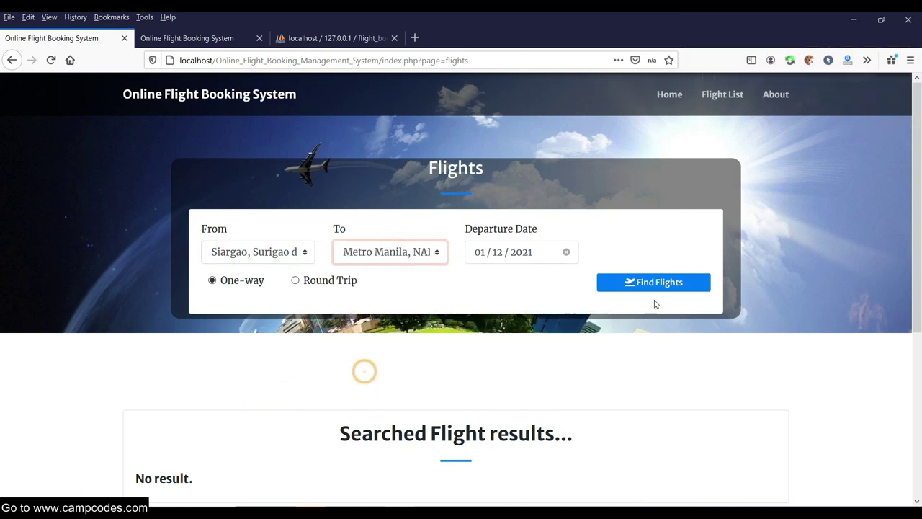
left_click(662, 282)
scroll(461, 252, "down", 5)
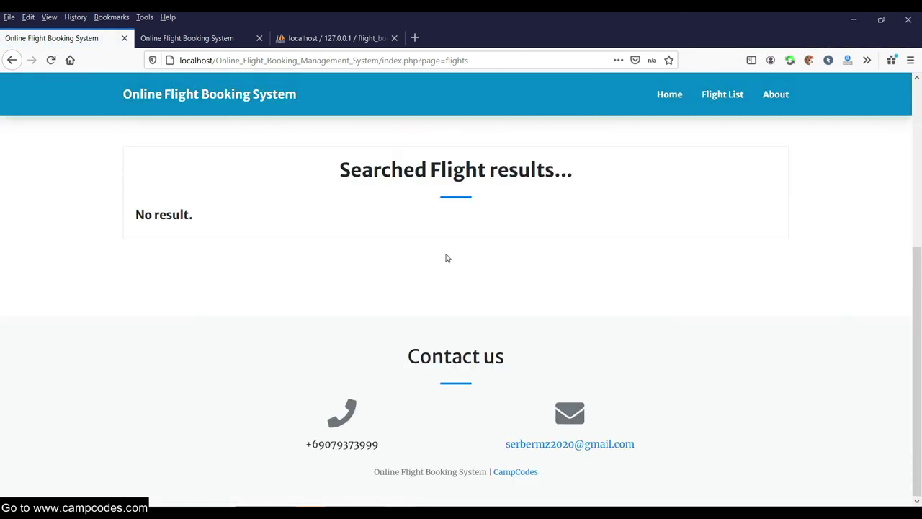
scroll(445, 267, "up", 4)
Return home and open the Flight List, which shows no available flights.
left_click(663, 96)
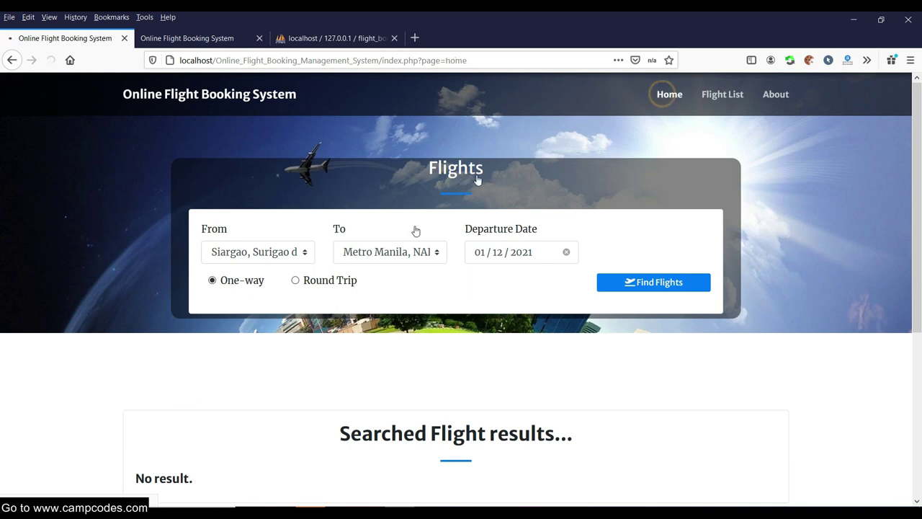
scroll(423, 245, "down", 5)
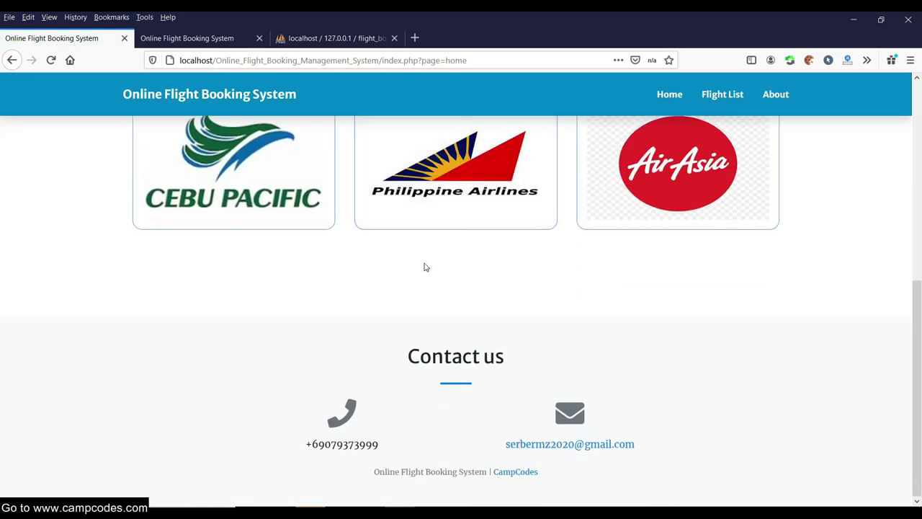
scroll(424, 263, "up", 5)
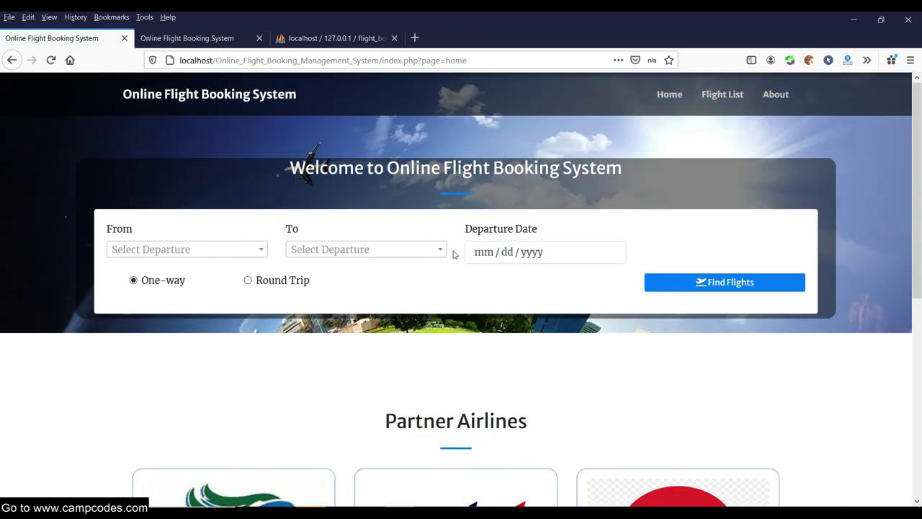
left_click(723, 94)
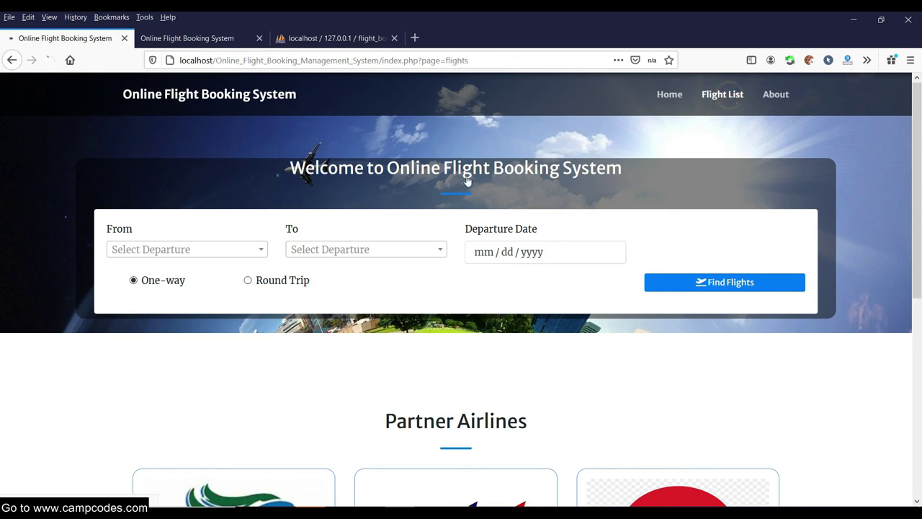
scroll(422, 204, "down", 2)
scroll(422, 204, "up", 1)
scroll(422, 204, "down", 3)
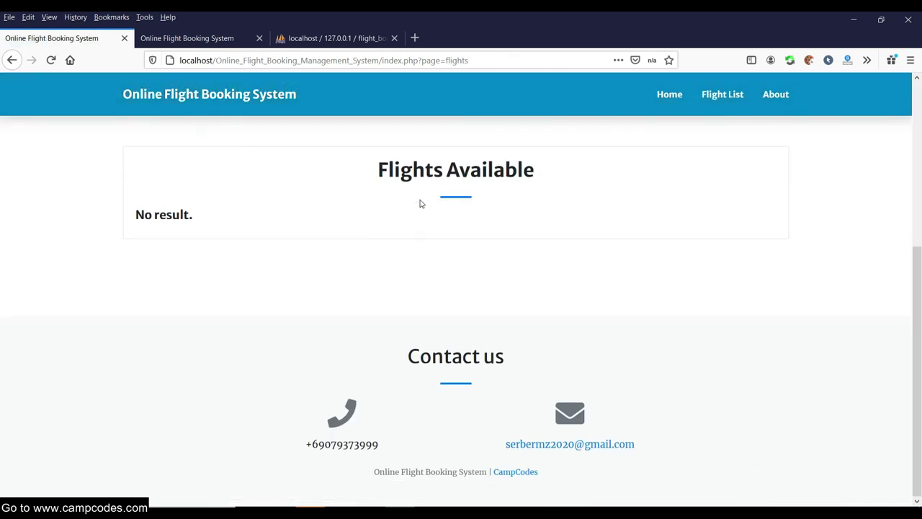
scroll(377, 226, "up", 3)
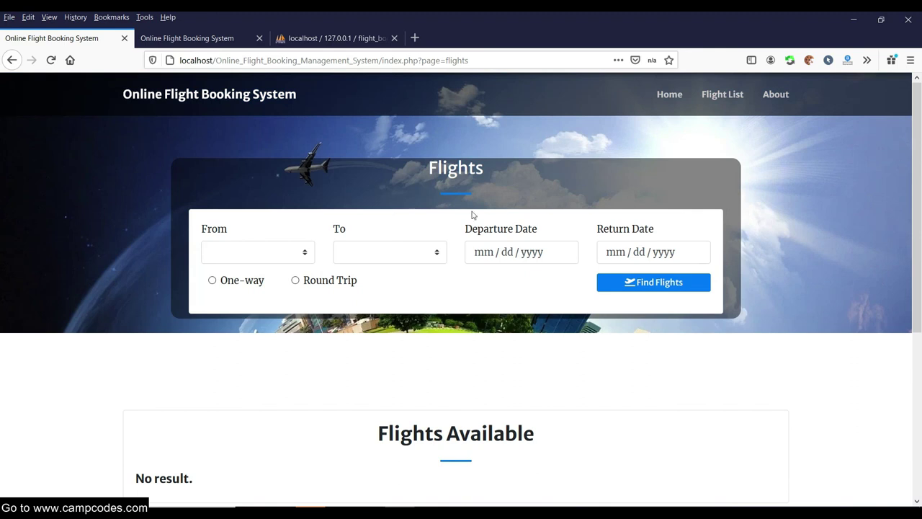
left_click(529, 245)
left_click(585, 212)
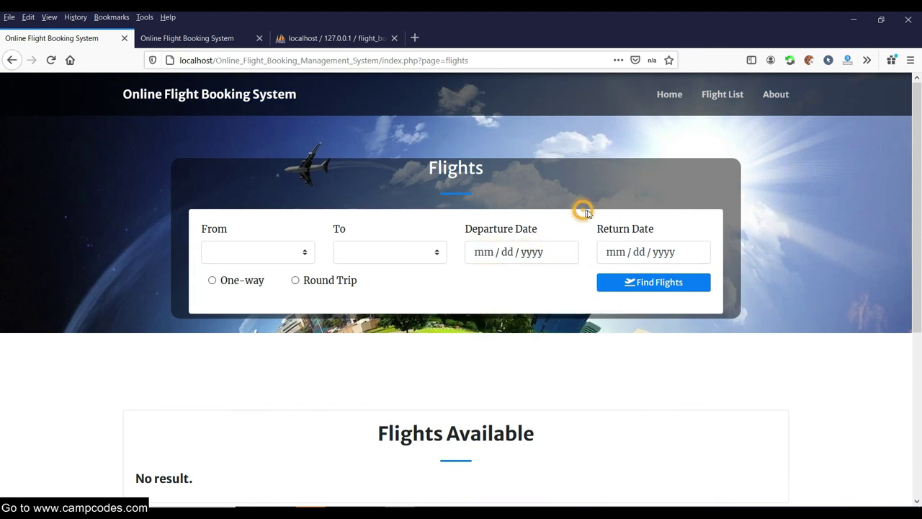